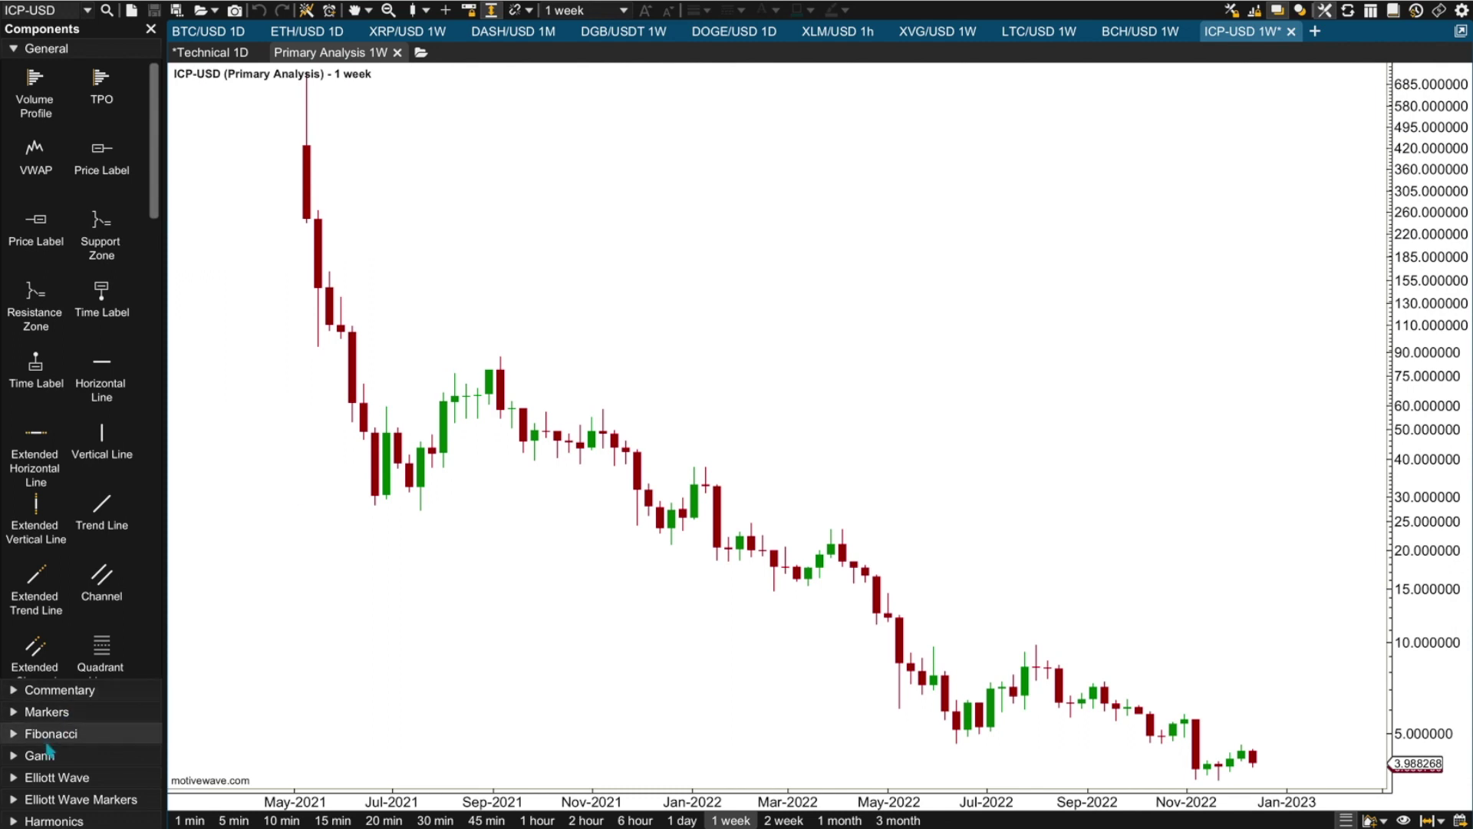
- Place a five-wave Elliott impulse on the weekly chart and set its degree to Primary
left_click(57, 777)
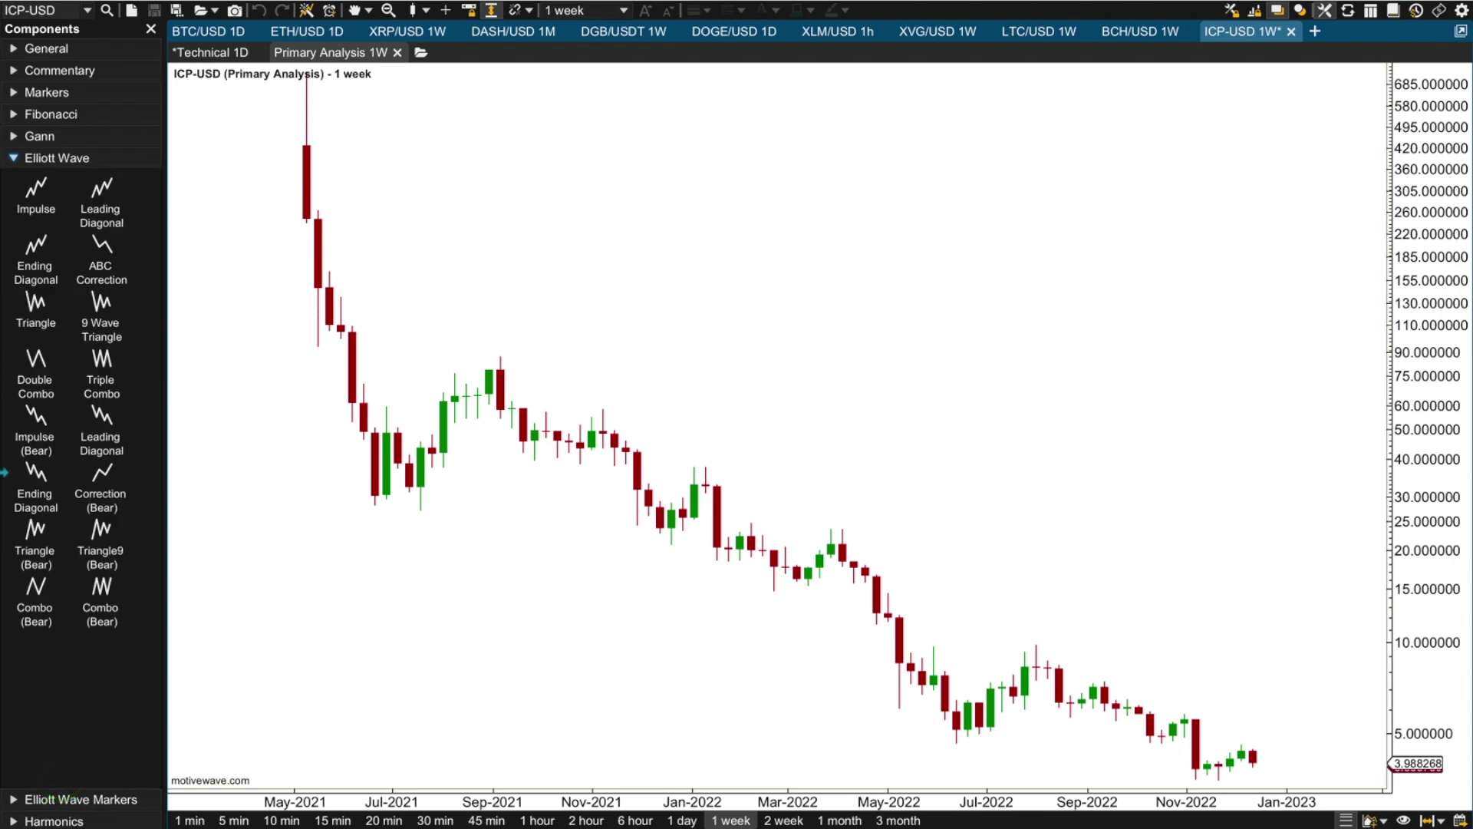
left_click(611, 281)
left_click(687, 274)
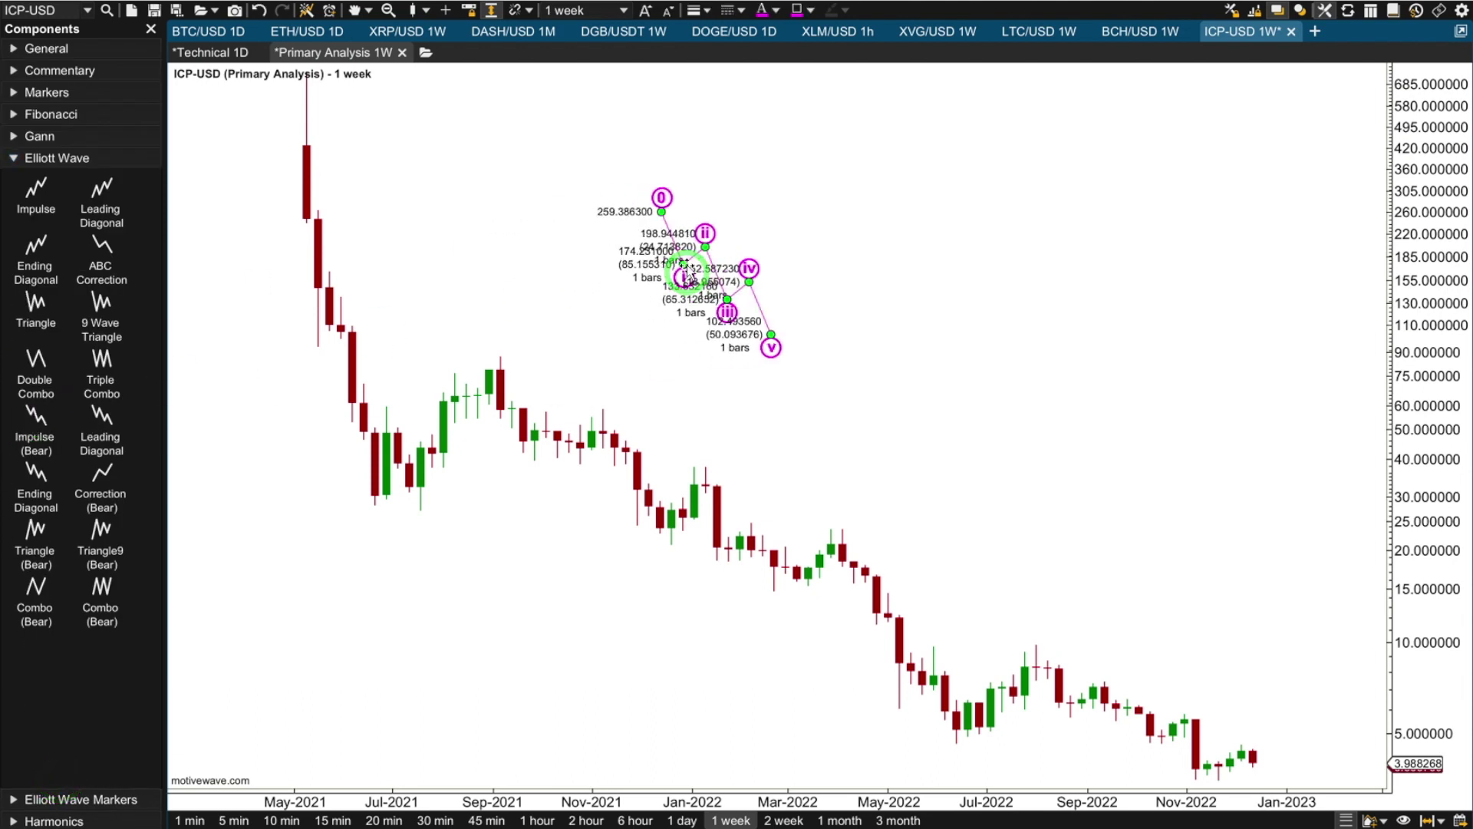
right_click(686, 267)
mouse_move(794, 364)
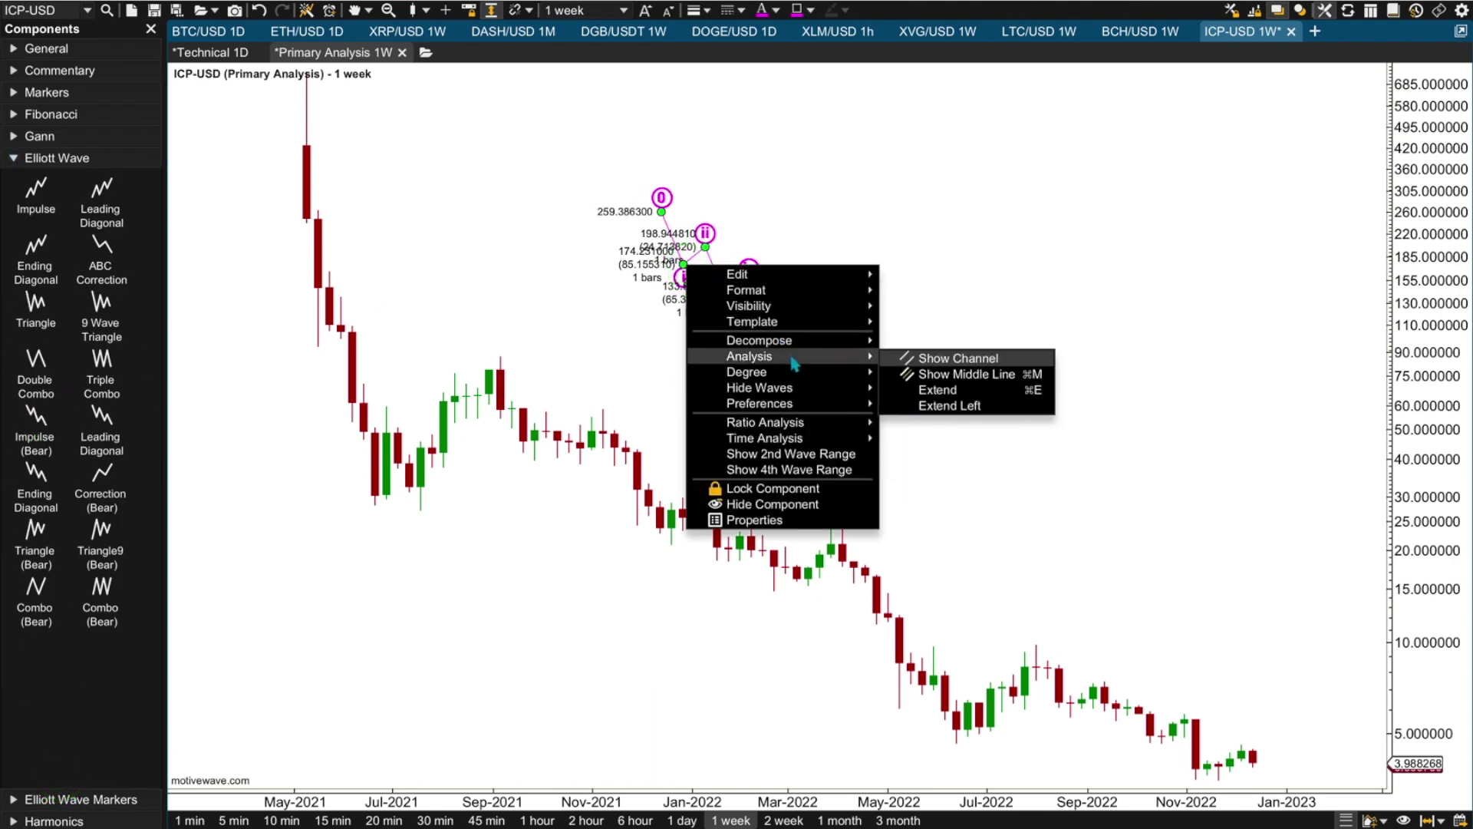
mouse_move(851, 380)
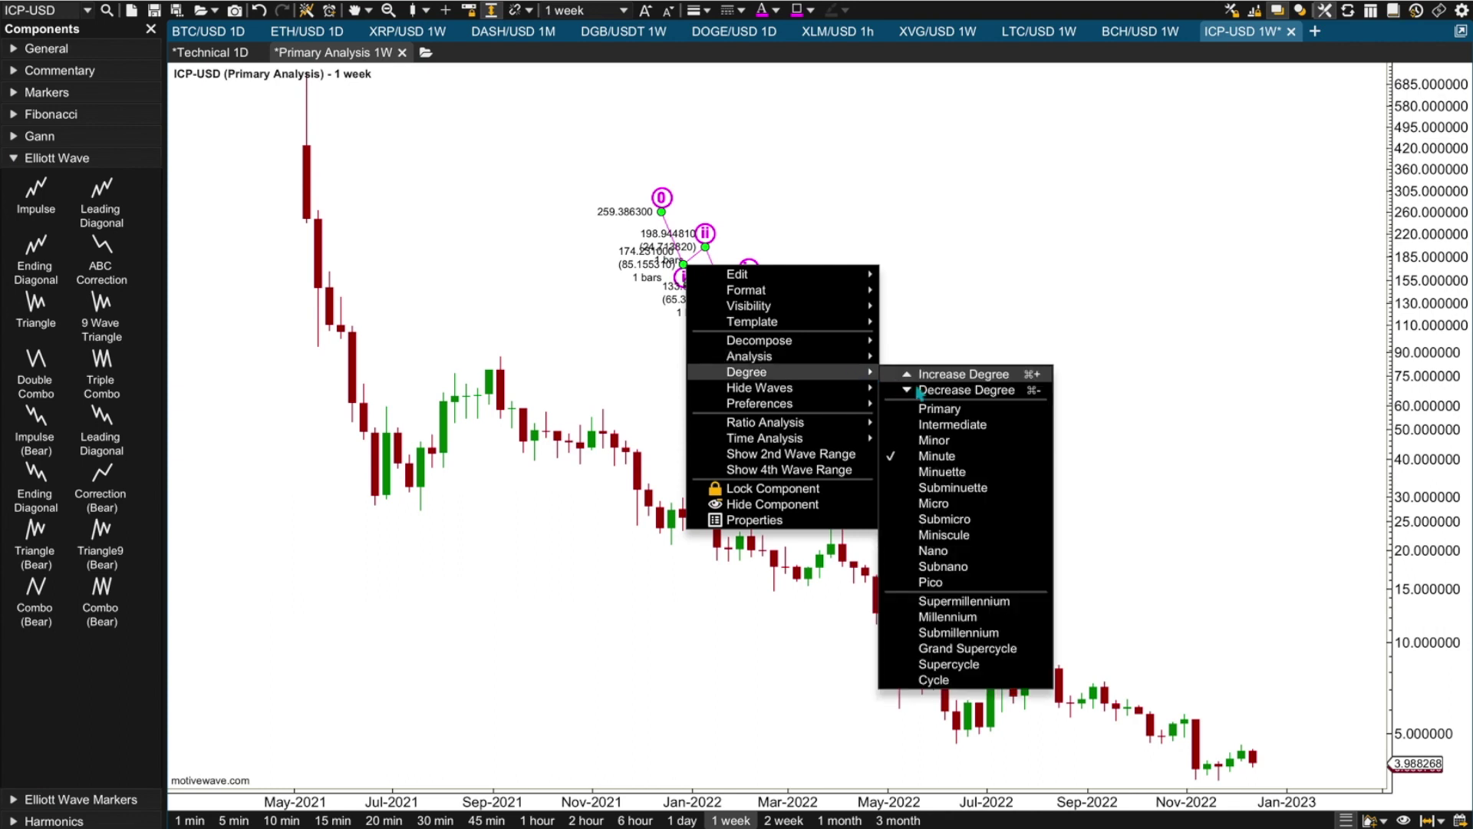
left_click(939, 411)
- Anchor impulse points 0–5 from the May-2021 peak to the Nov-2022 low, rescaling the price axis
left_click_drag(662, 209, 310, 86)
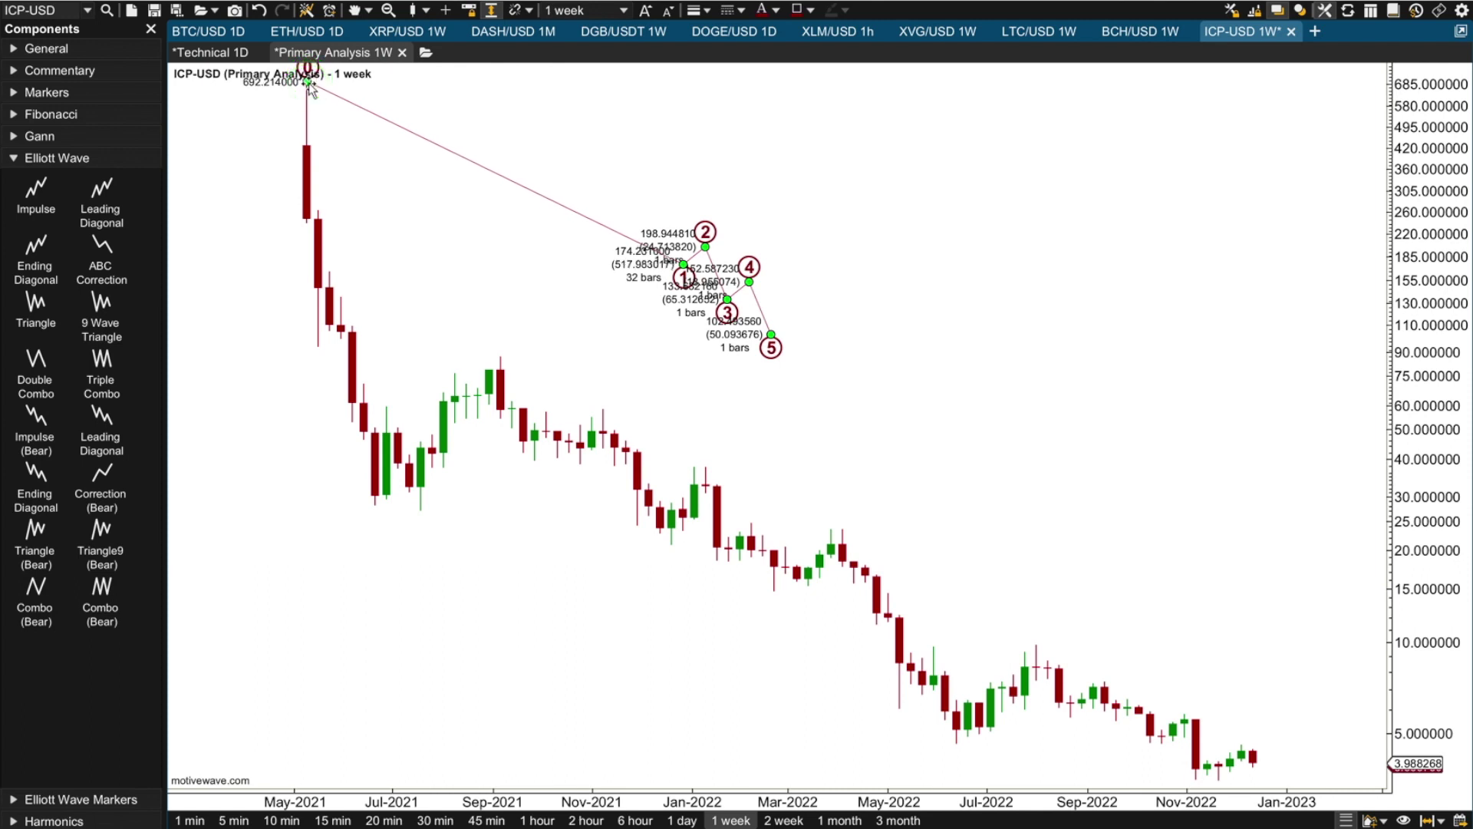
left_click_drag(683, 264, 420, 511)
left_click_drag(706, 247, 500, 357)
left_click_drag(727, 299, 955, 741)
left_click_drag(956, 337, 1221, 777)
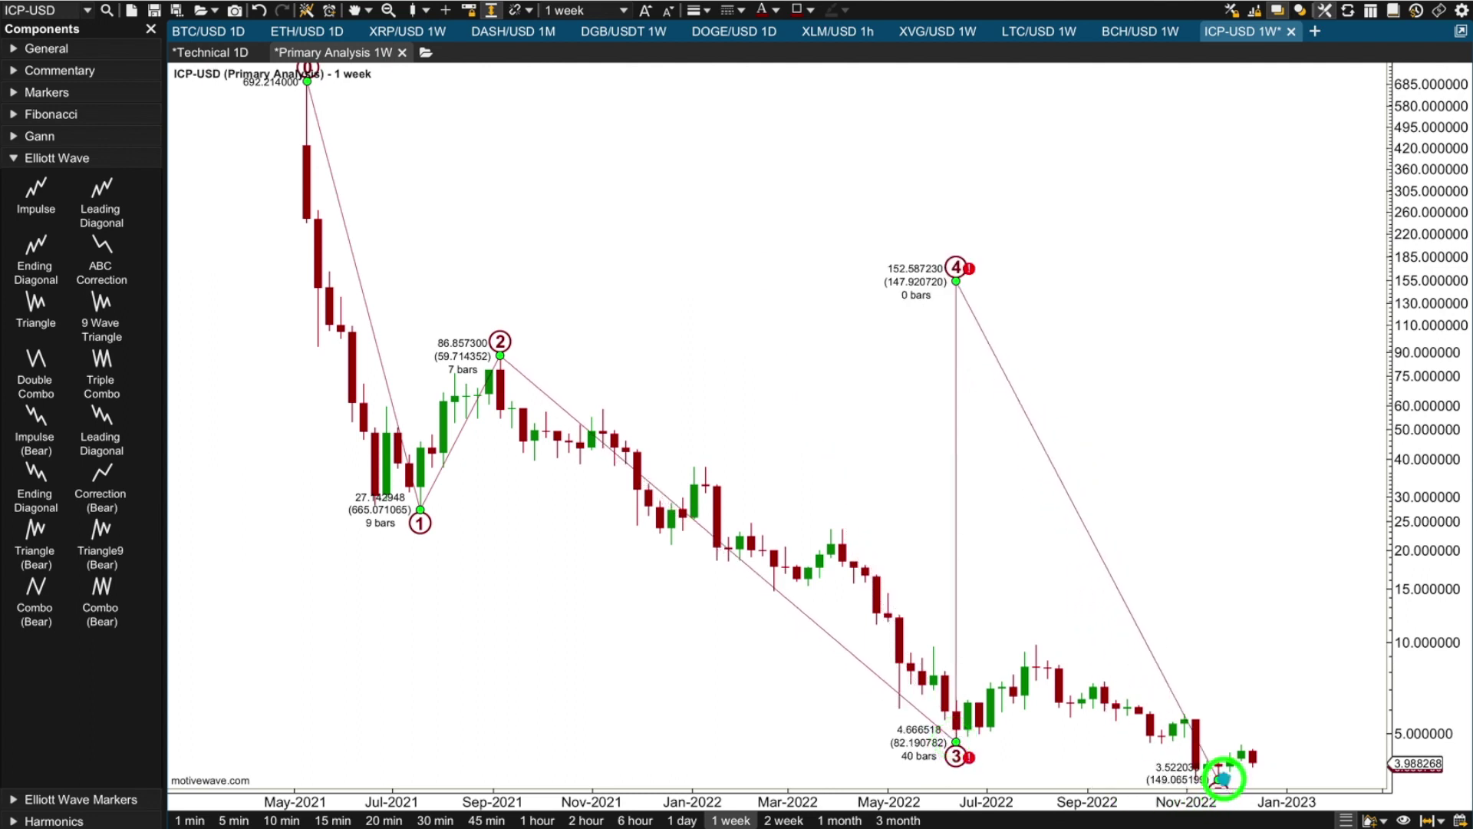
left_click_drag(956, 281, 1062, 651)
left_click_drag(1384, 747, 1389, 690)
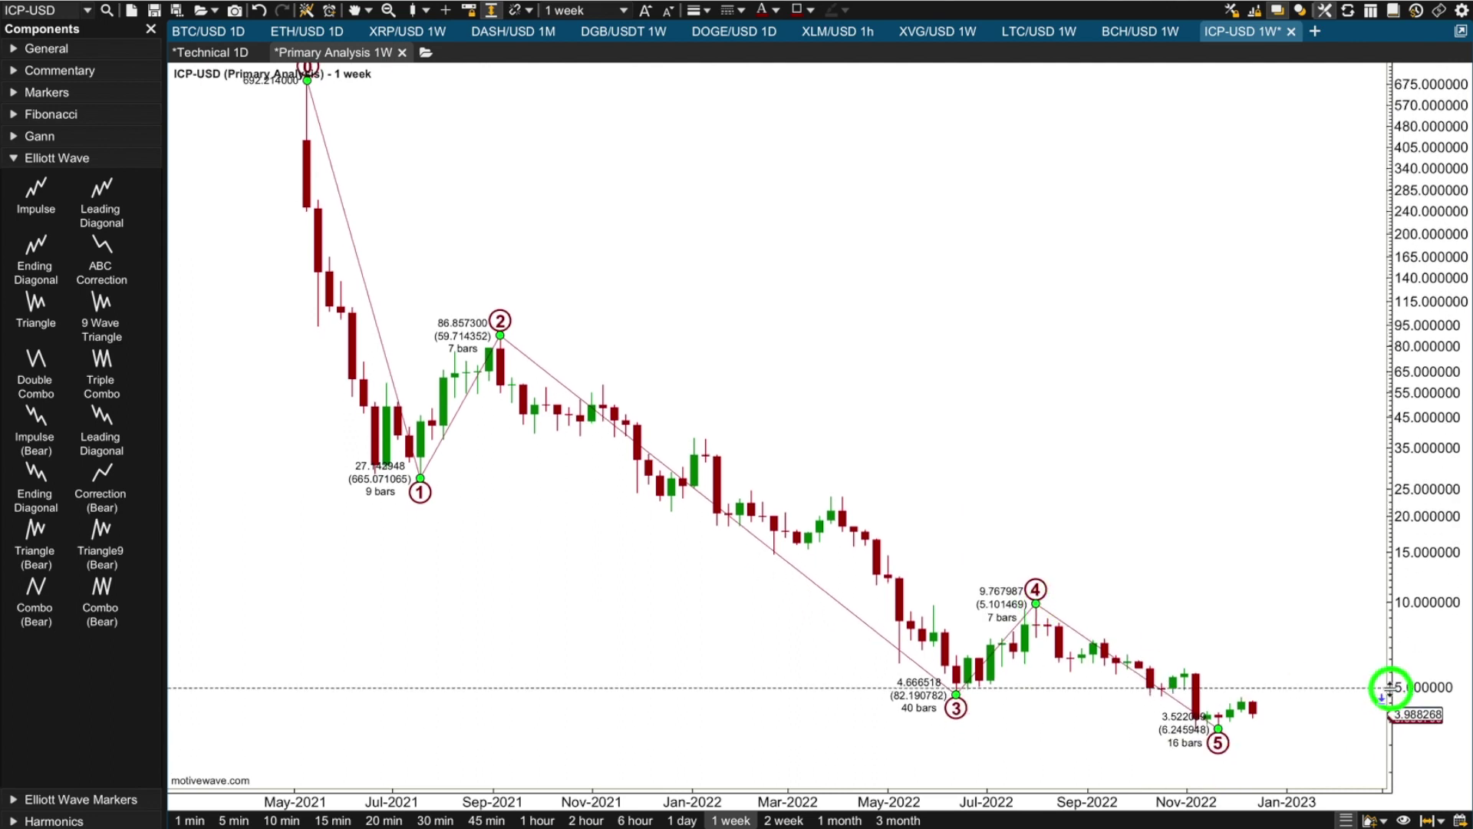
left_click_drag(1389, 108, 1390, 146)
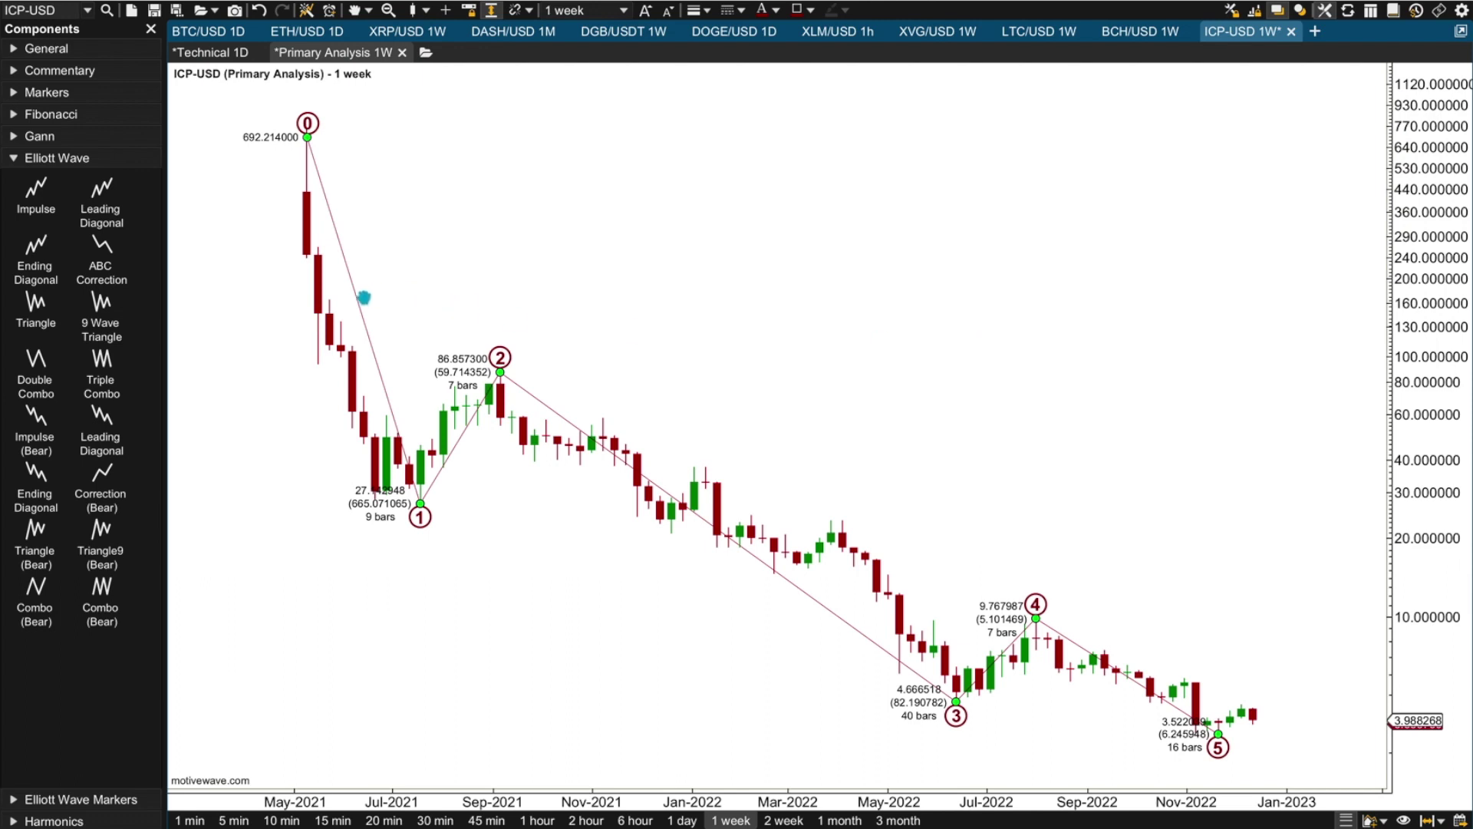
- Decompose wave 1 and fit sub-waves (1)–(4) to the May–Jul 2021 candles, (3) at the Jun-2021 low
right_click(362, 305)
mouse_move(460, 376)
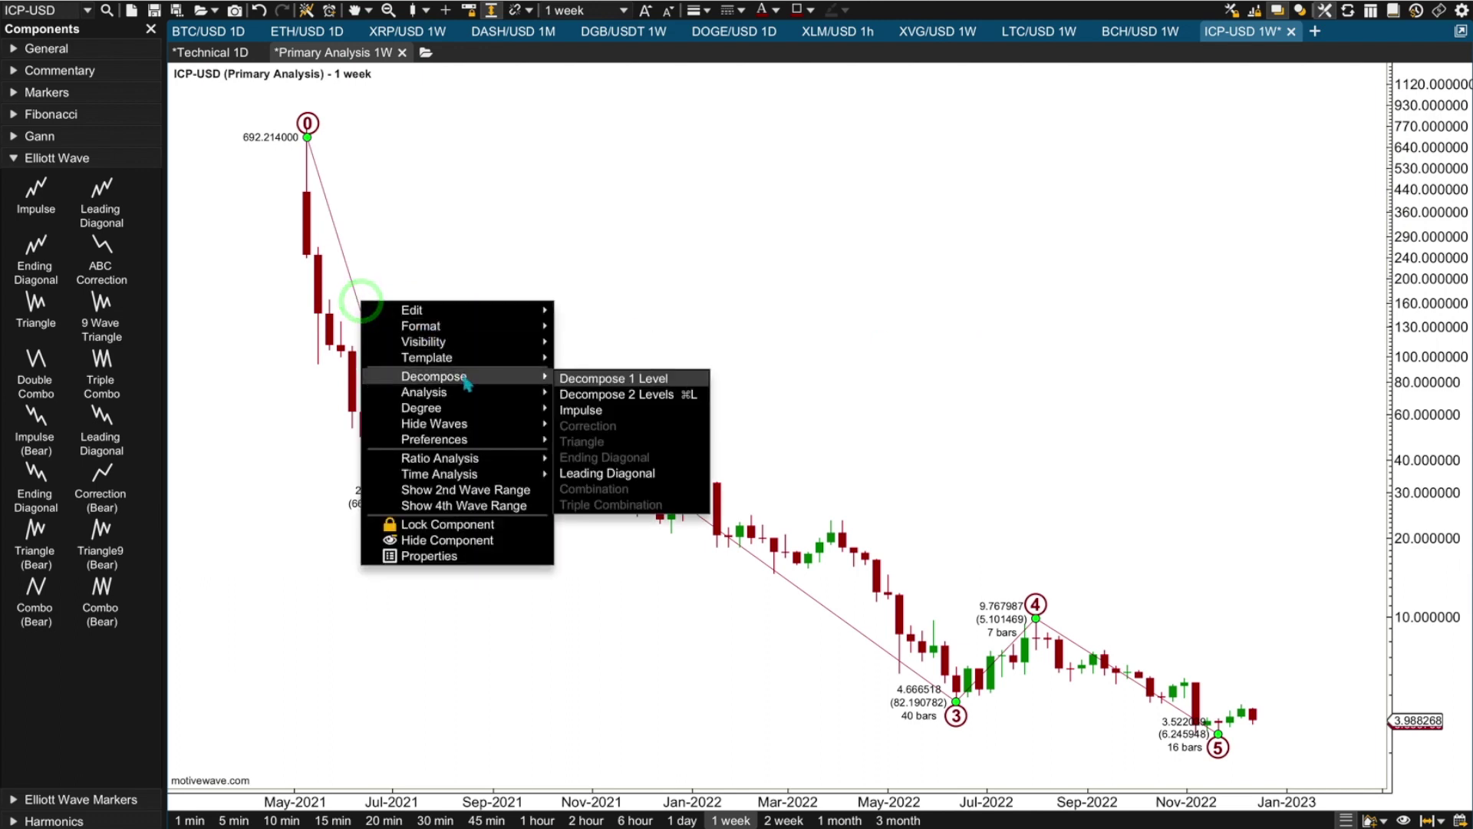
left_click(597, 398)
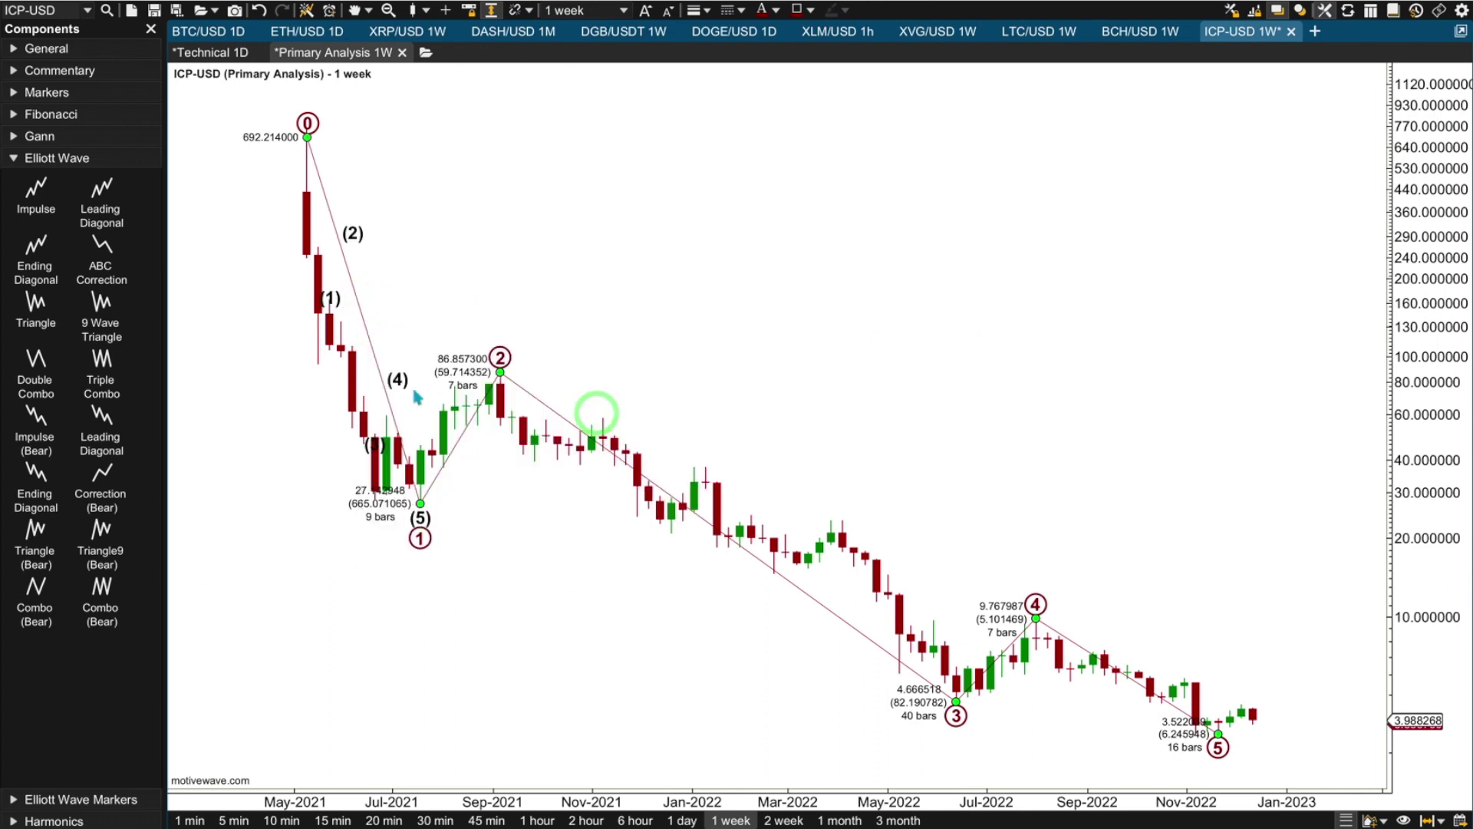
left_click_drag(330, 299, 317, 362)
left_click(328, 267)
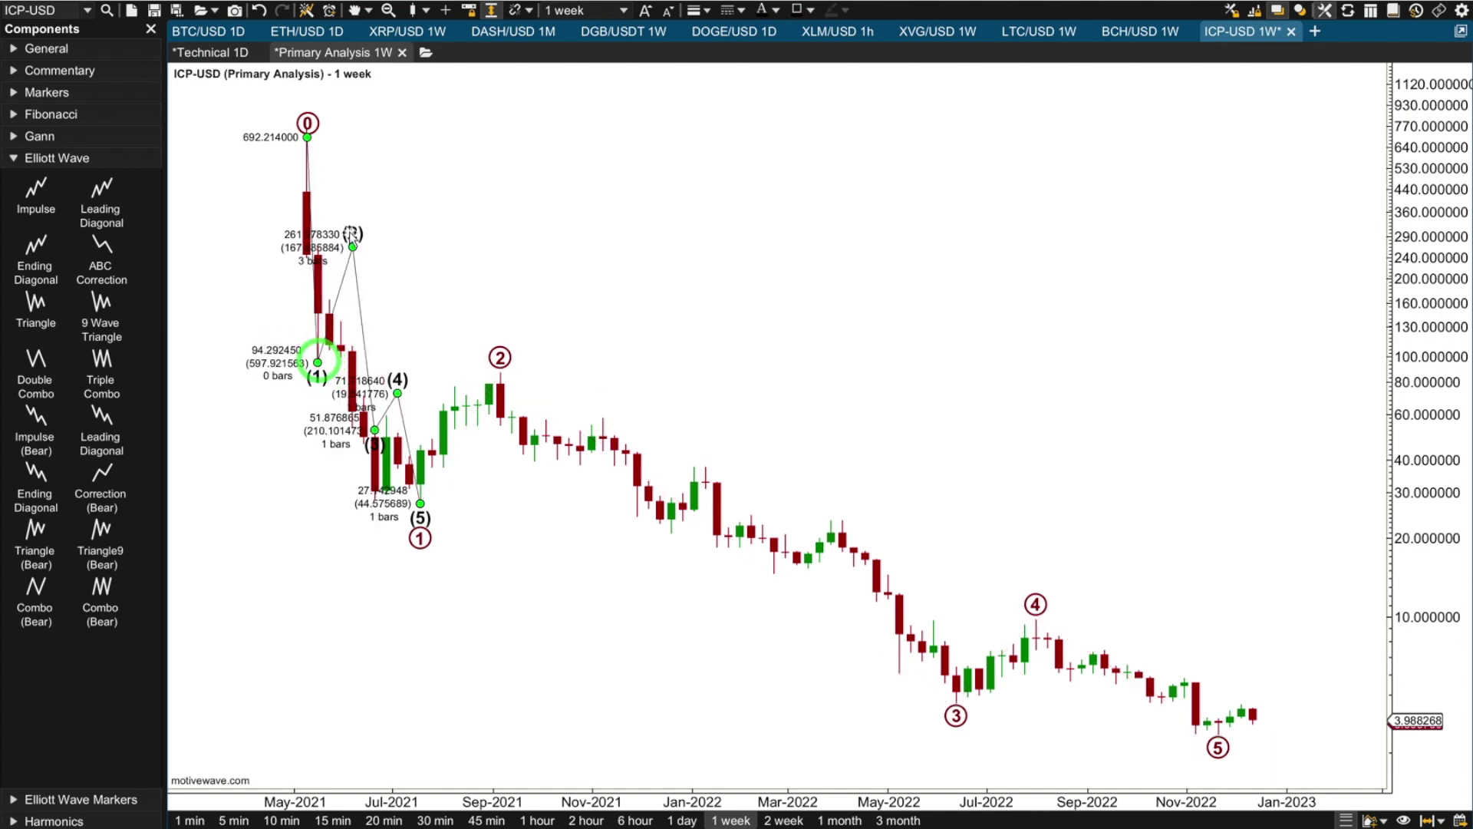
left_click_drag(328, 266, 328, 312)
left_click(375, 429)
left_click_drag(375, 429, 374, 499)
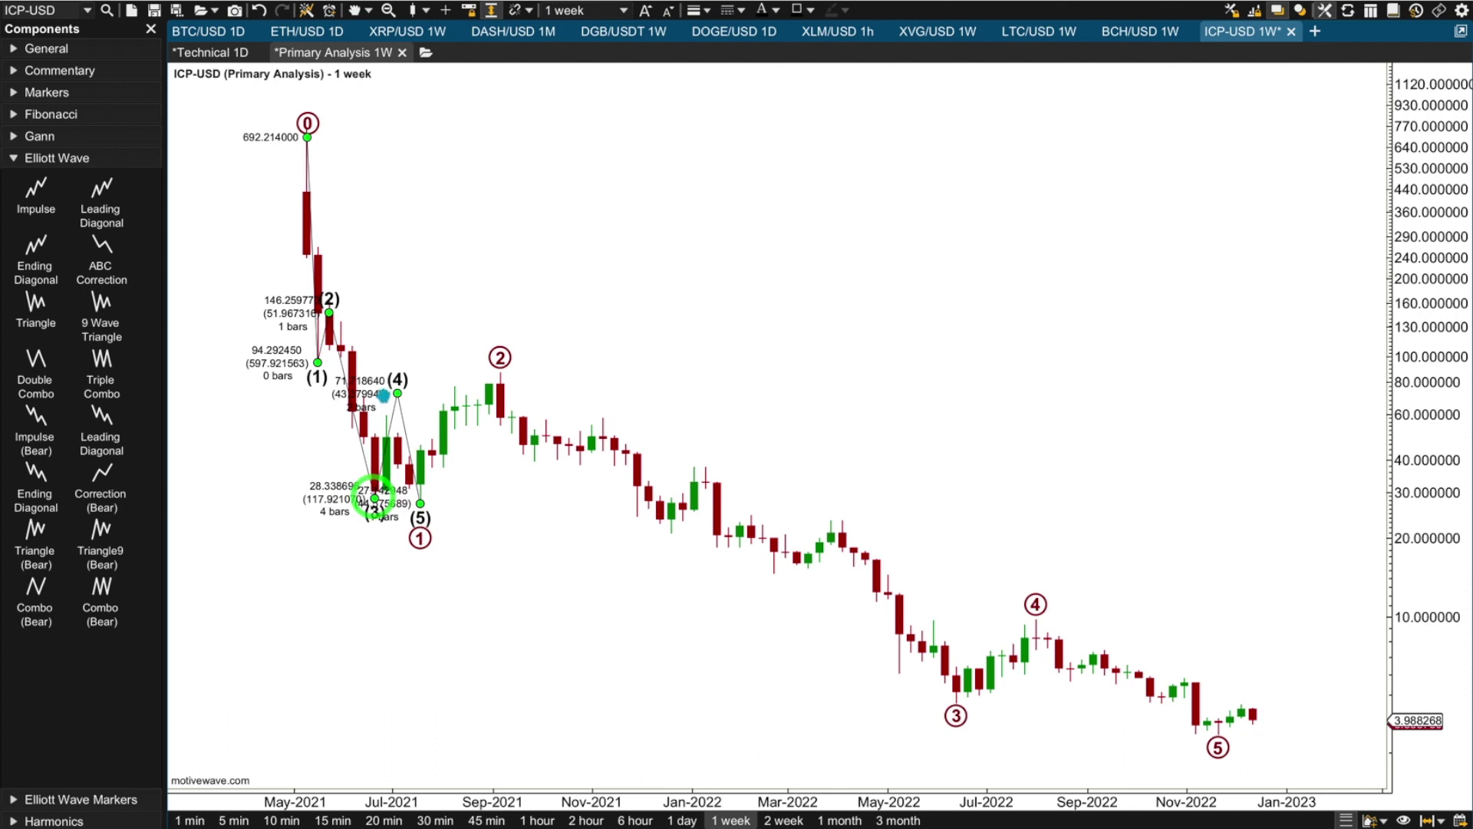
left_click_drag(398, 393, 387, 415)
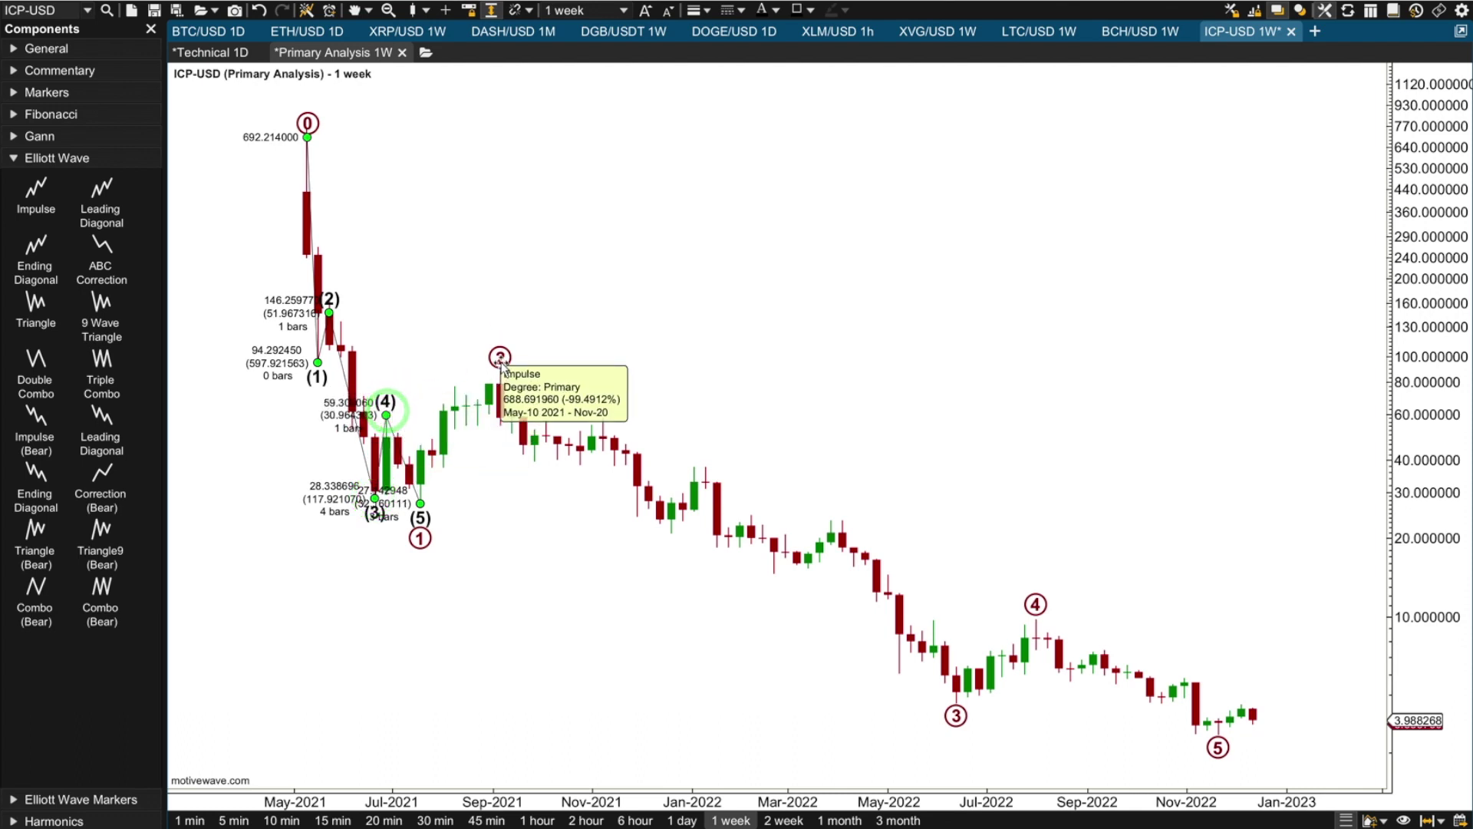
left_click(502, 361)
- Decompose wave 3 and move sub-waves (1)–(4) to the Mar-2022 bar, Apr-2022 high, May-2022 low and next high
right_click(572, 426)
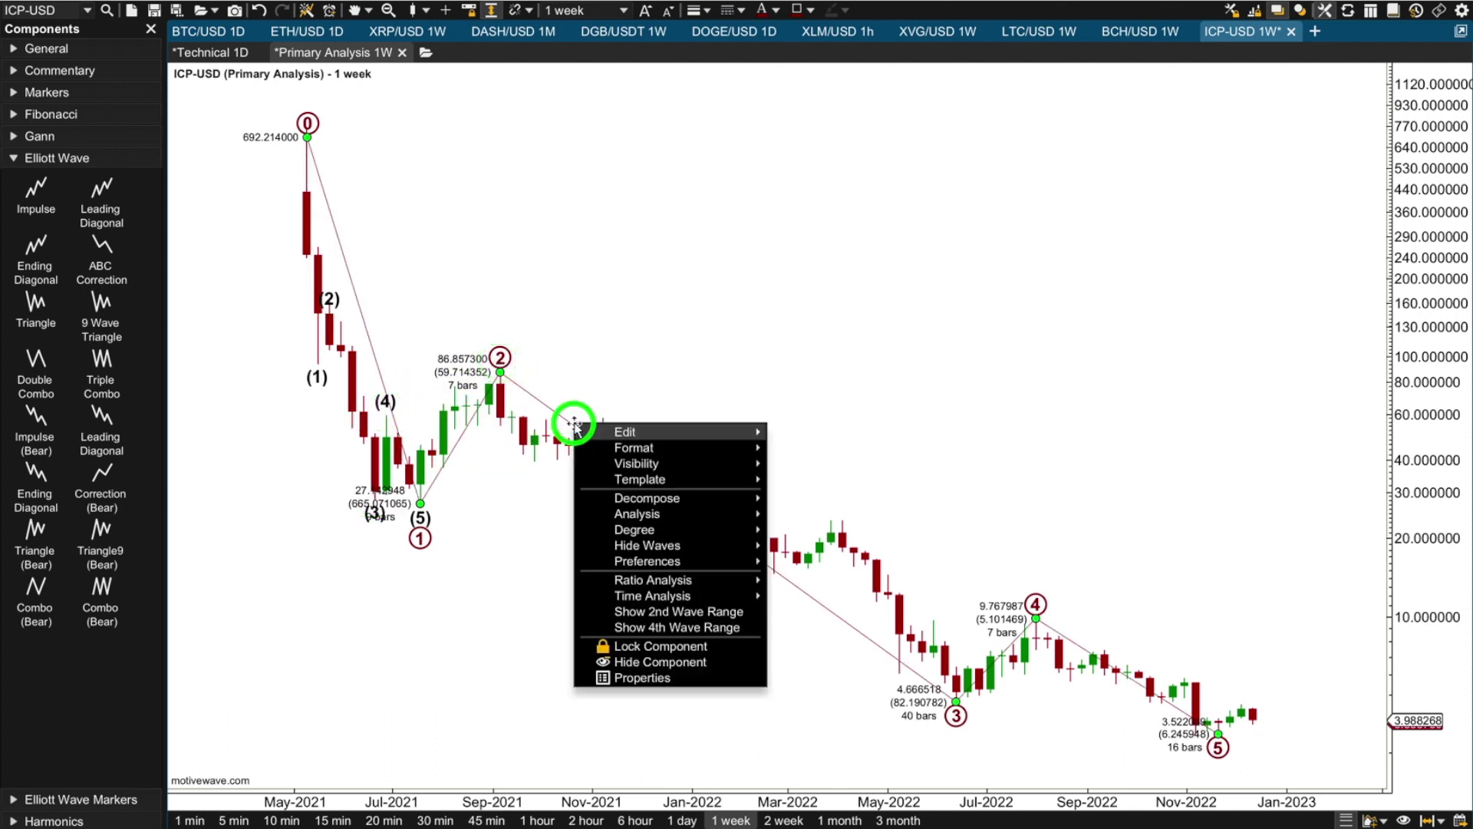
mouse_move(700, 507)
left_click(794, 531)
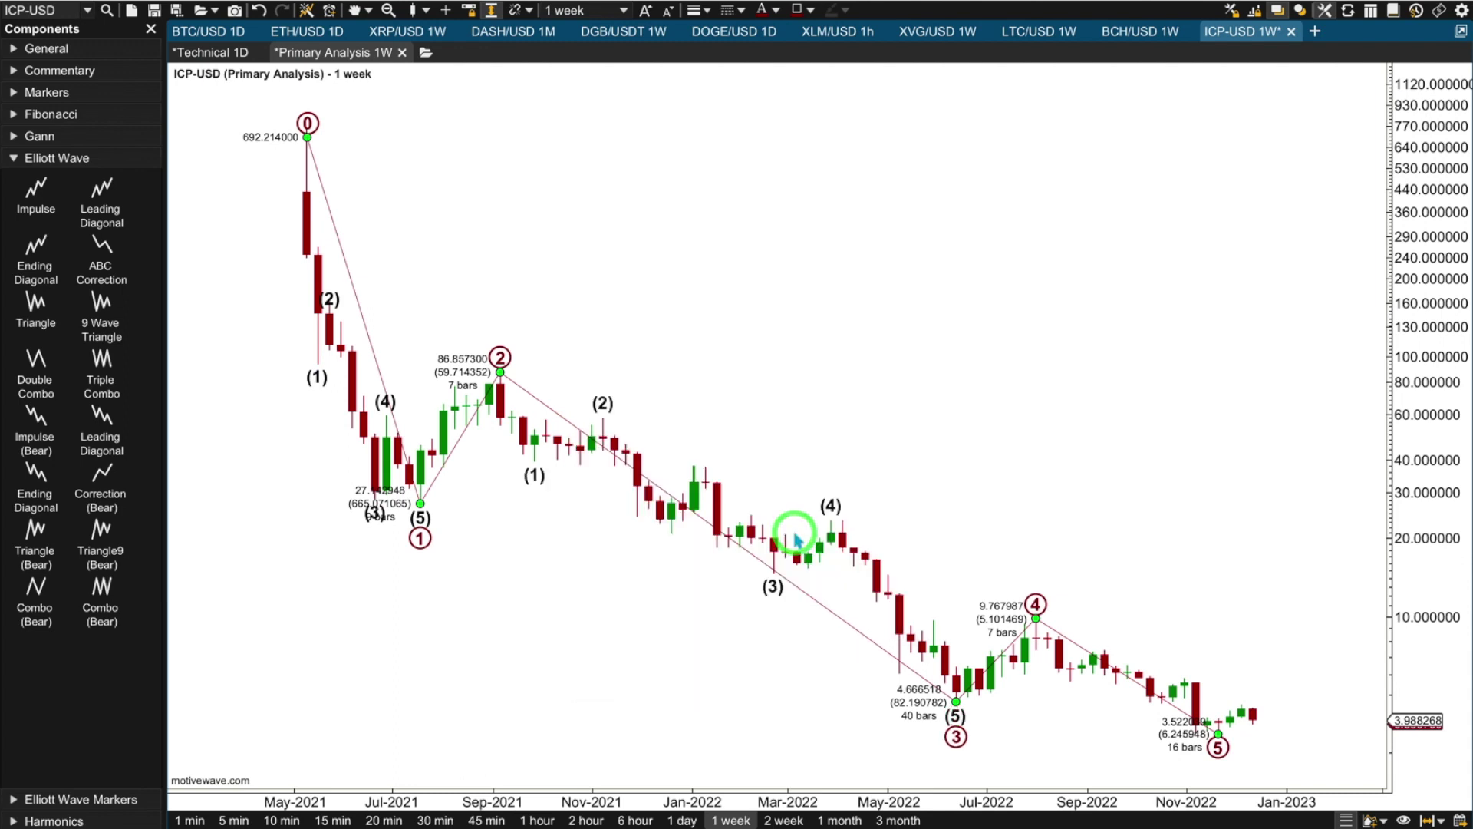
left_click_drag(774, 585, 900, 673)
left_click_drag(899, 520, 933, 619)
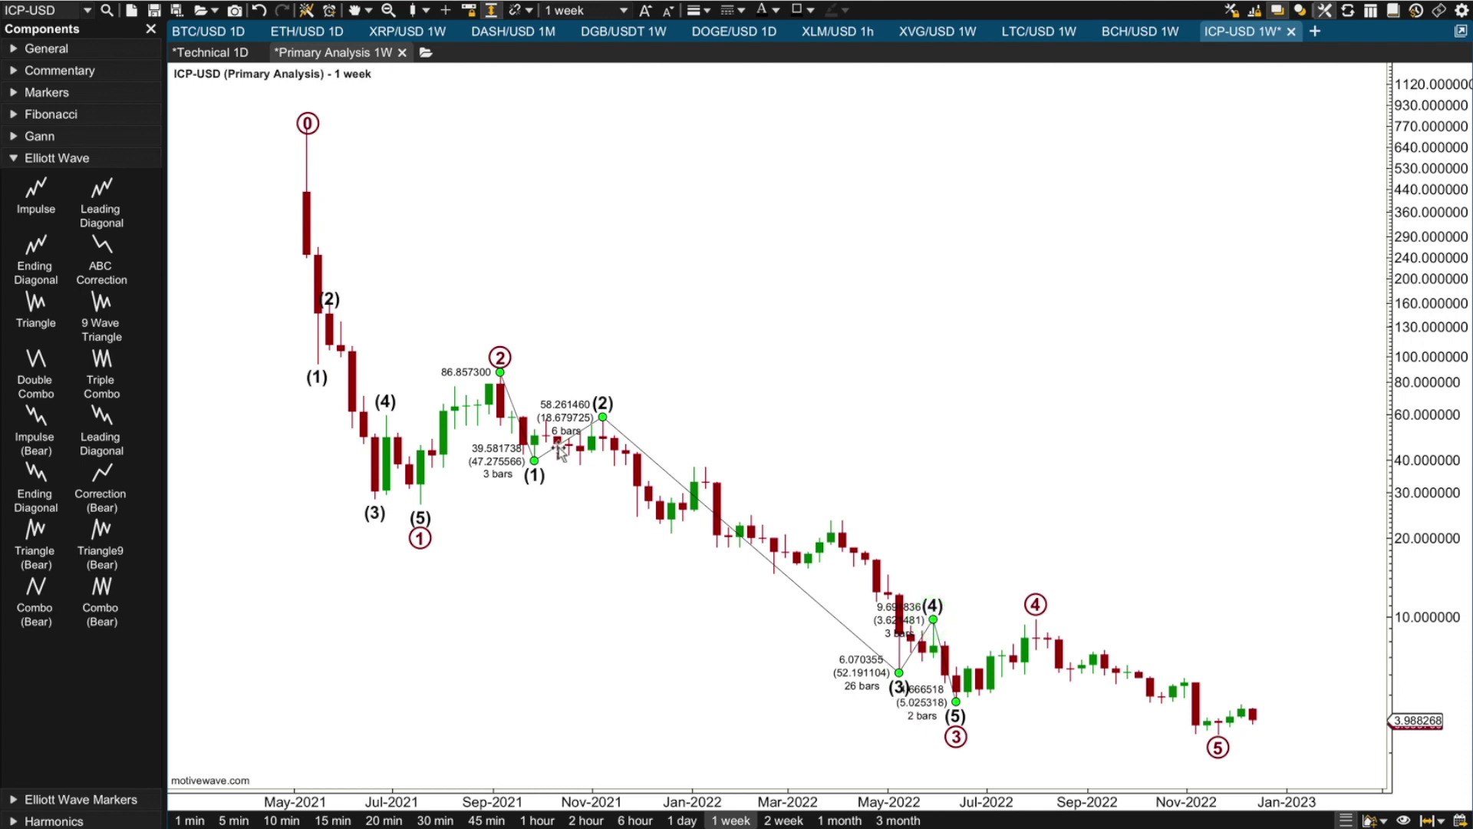
left_click_drag(536, 474, 773, 572)
left_click_drag(603, 416, 842, 519)
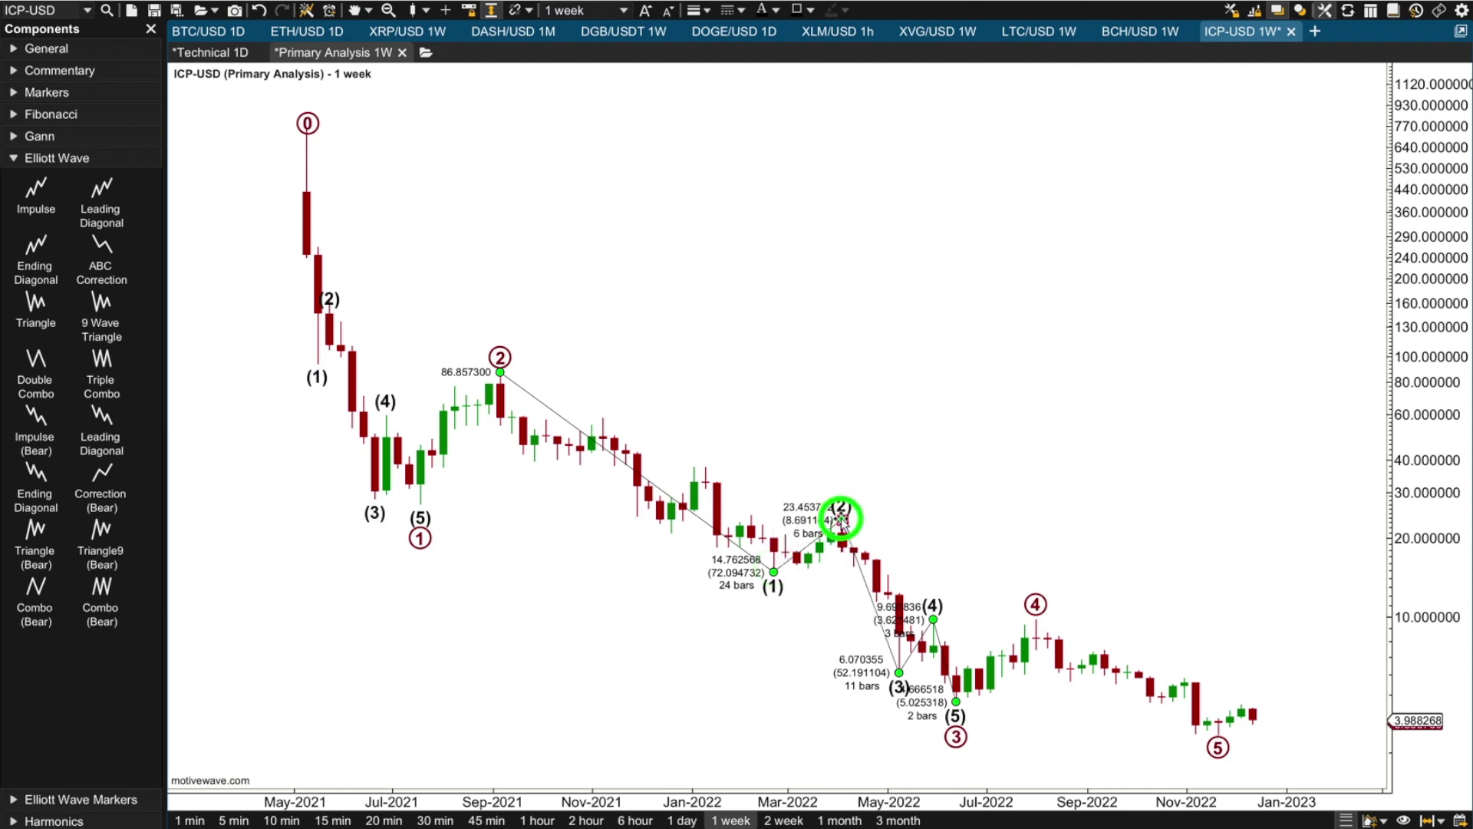
- Split sub-wave (1) into a blue Minor 1–5 impulse and shift its end point to an earlier low
right_click(636, 465)
mouse_move(717, 536)
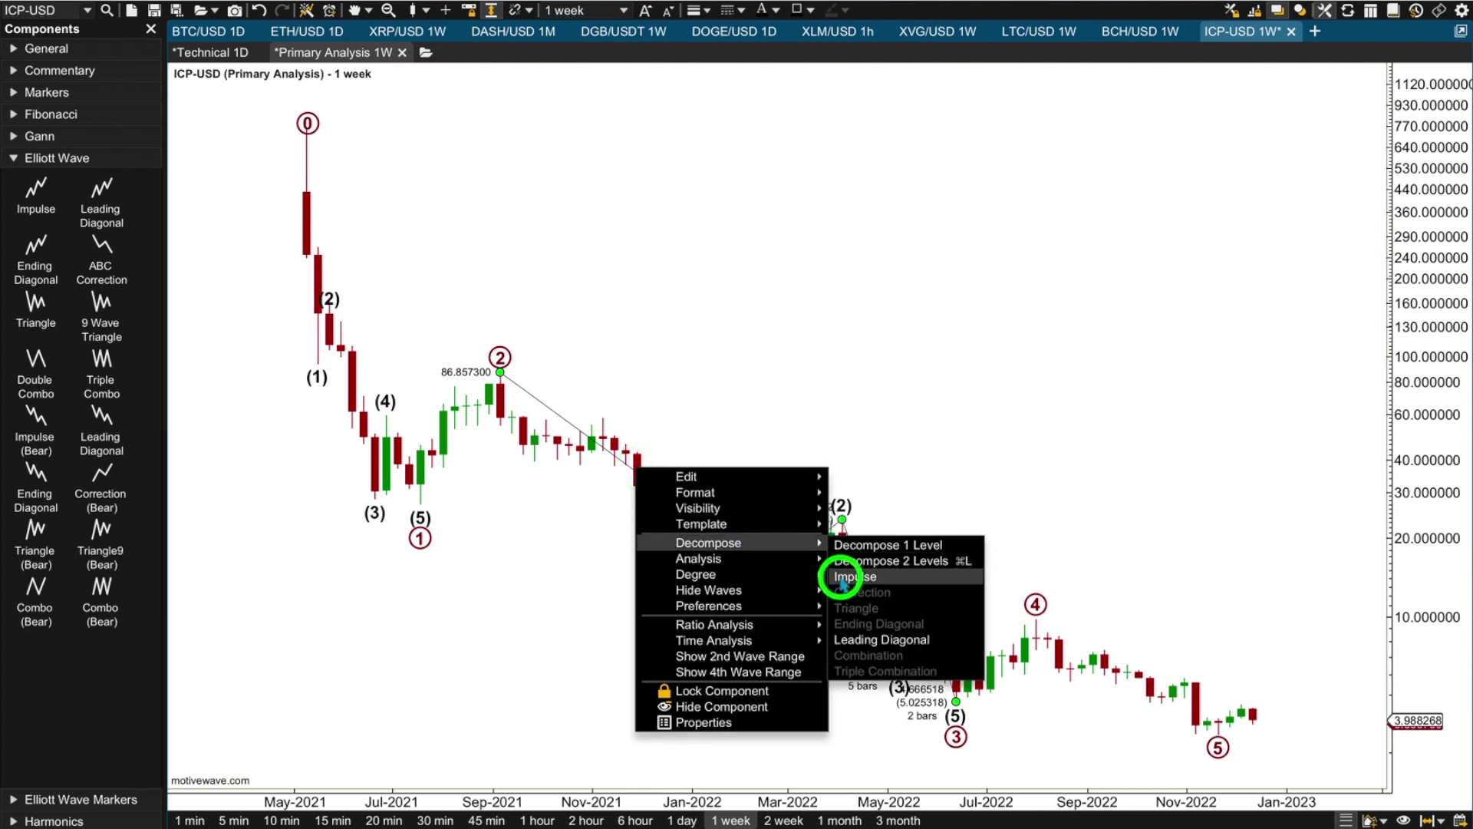
left_click(840, 572)
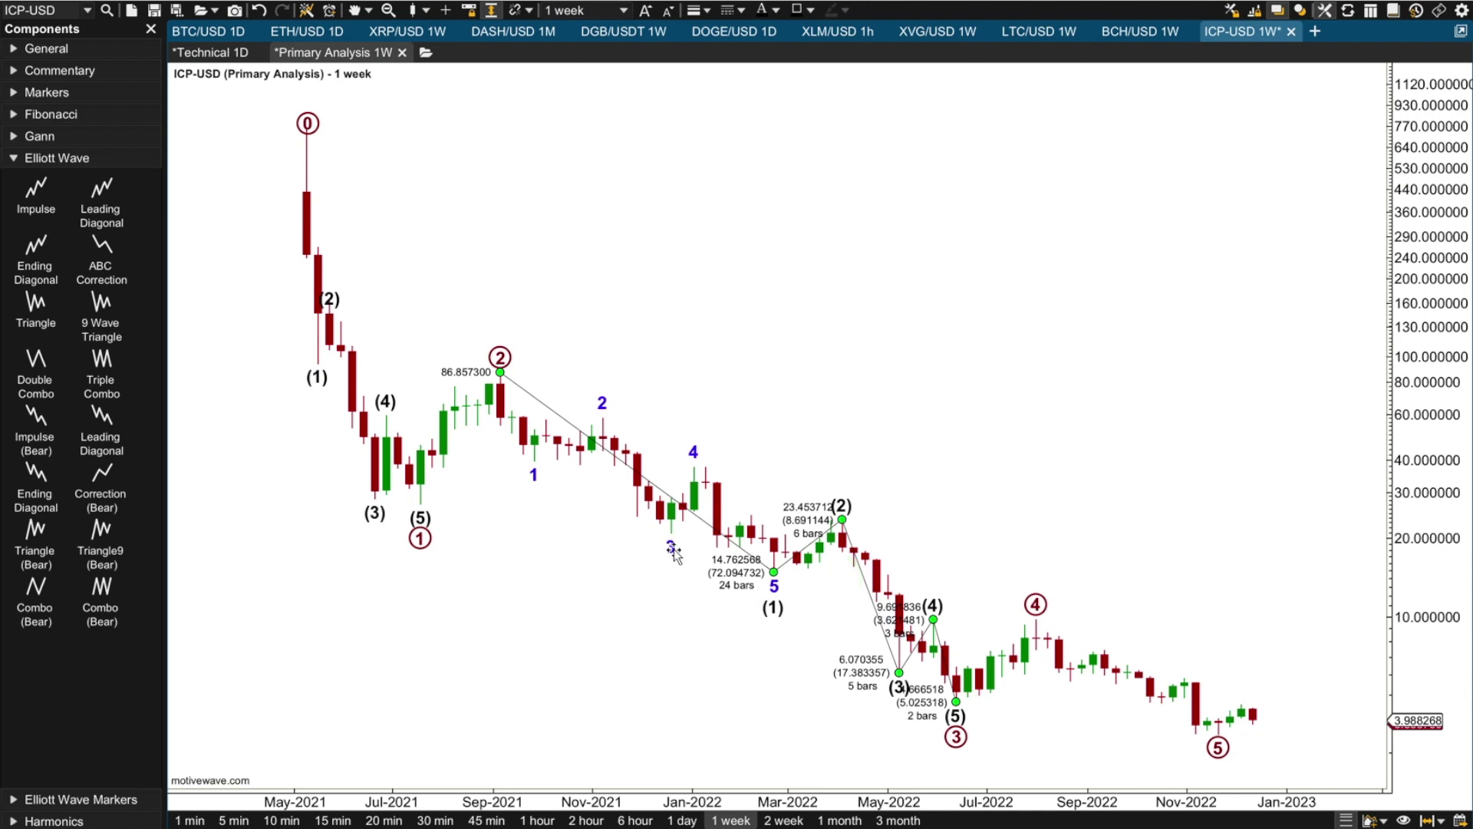
left_click_drag(774, 608, 727, 560)
- Try an A-B-C correction on sub-wave (2), undo it, and restore the (1)/5 point
right_click(812, 529)
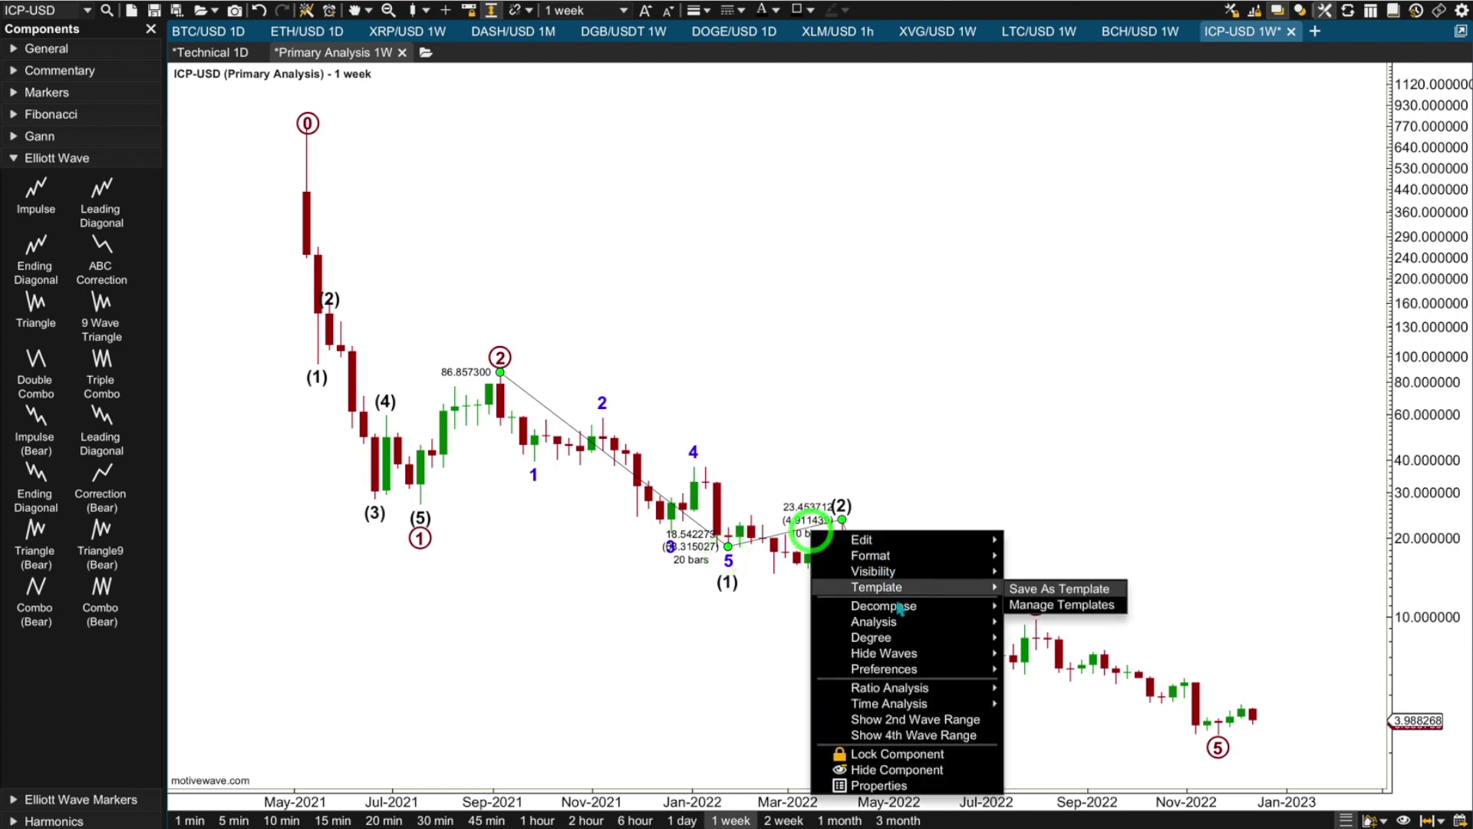
mouse_move(959, 605)
left_click(1025, 656)
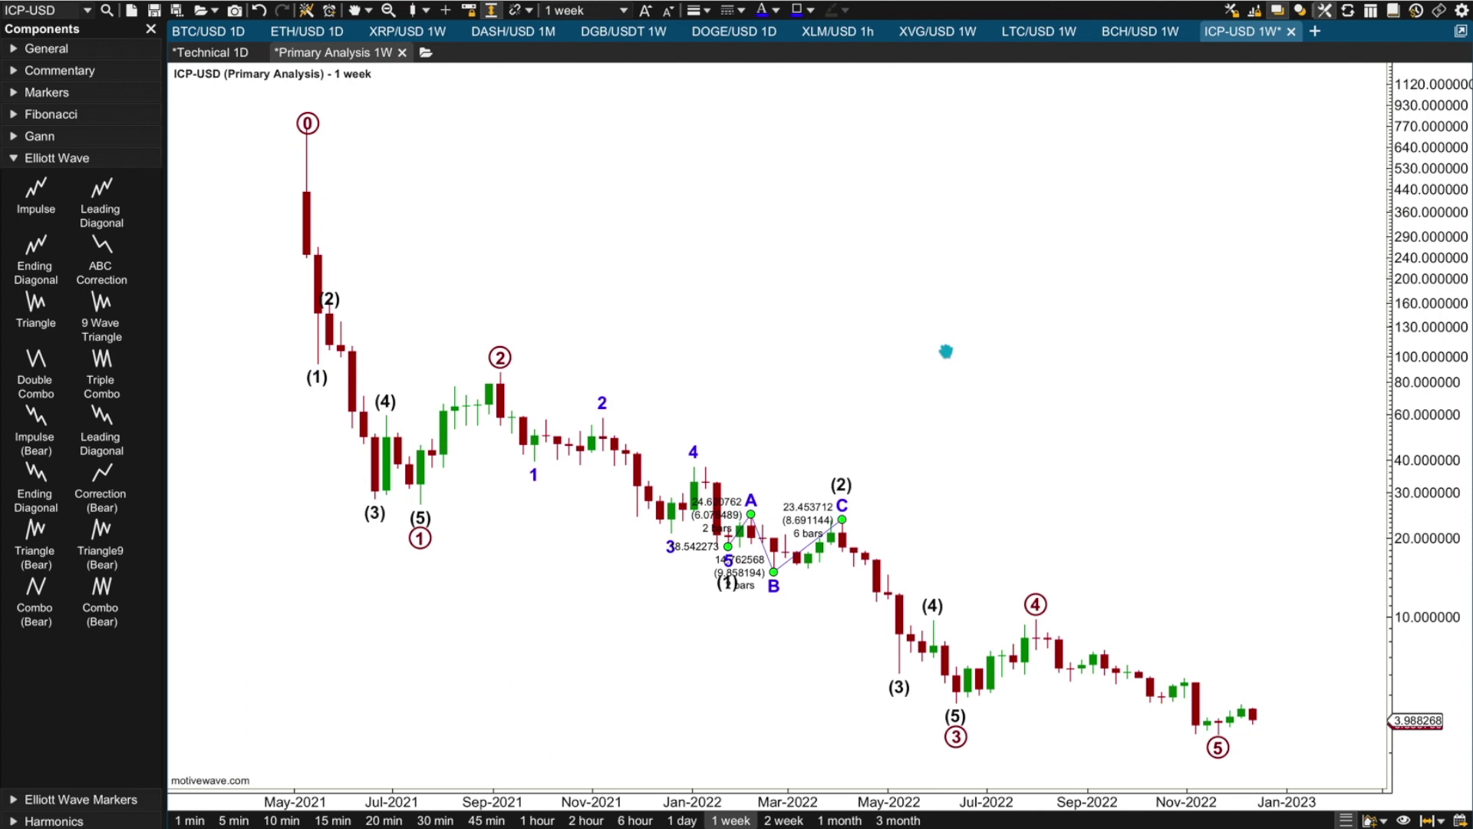
key("ctrl+z")
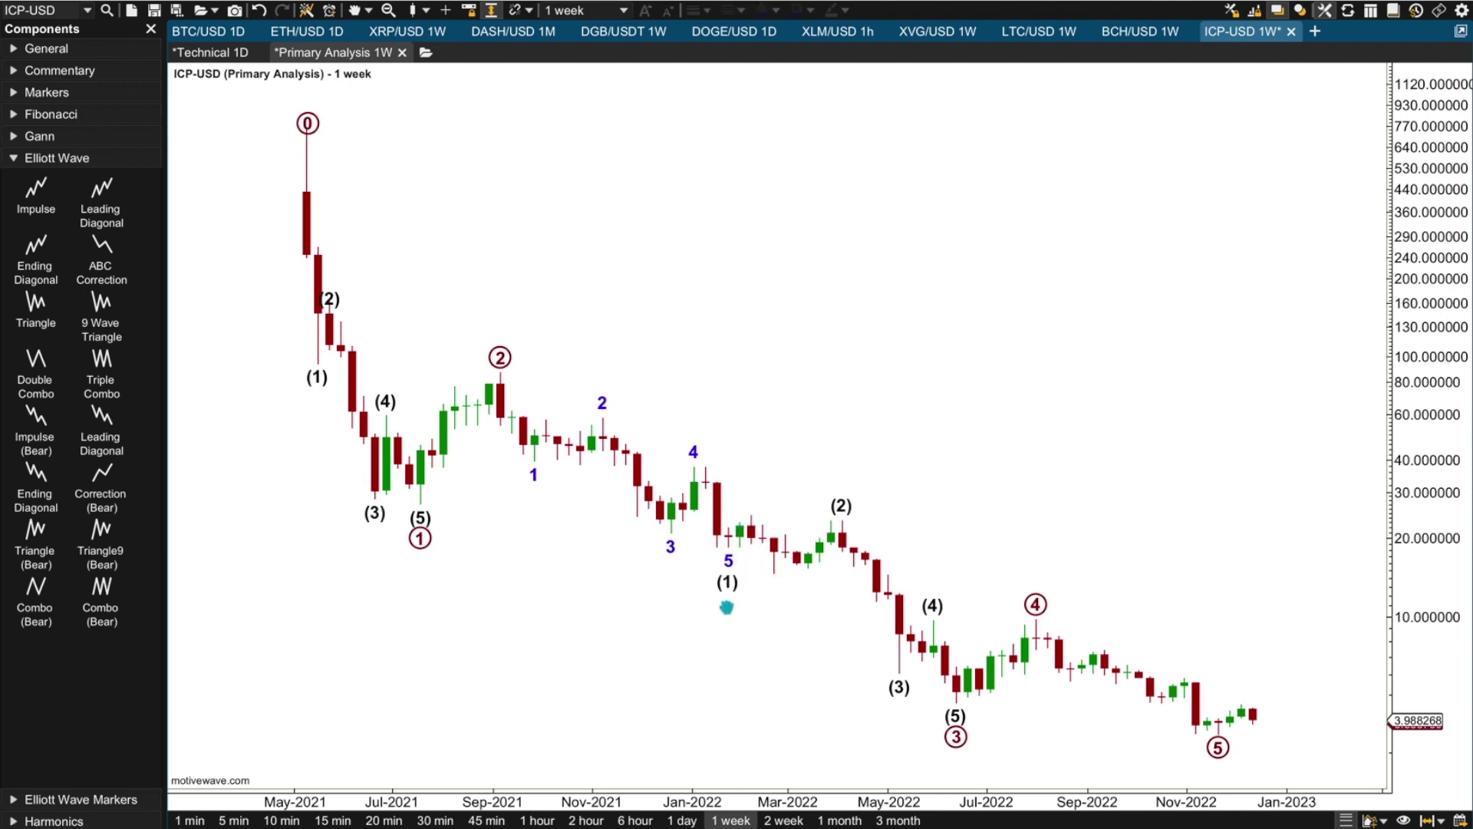
left_click_drag(724, 586, 773, 572)
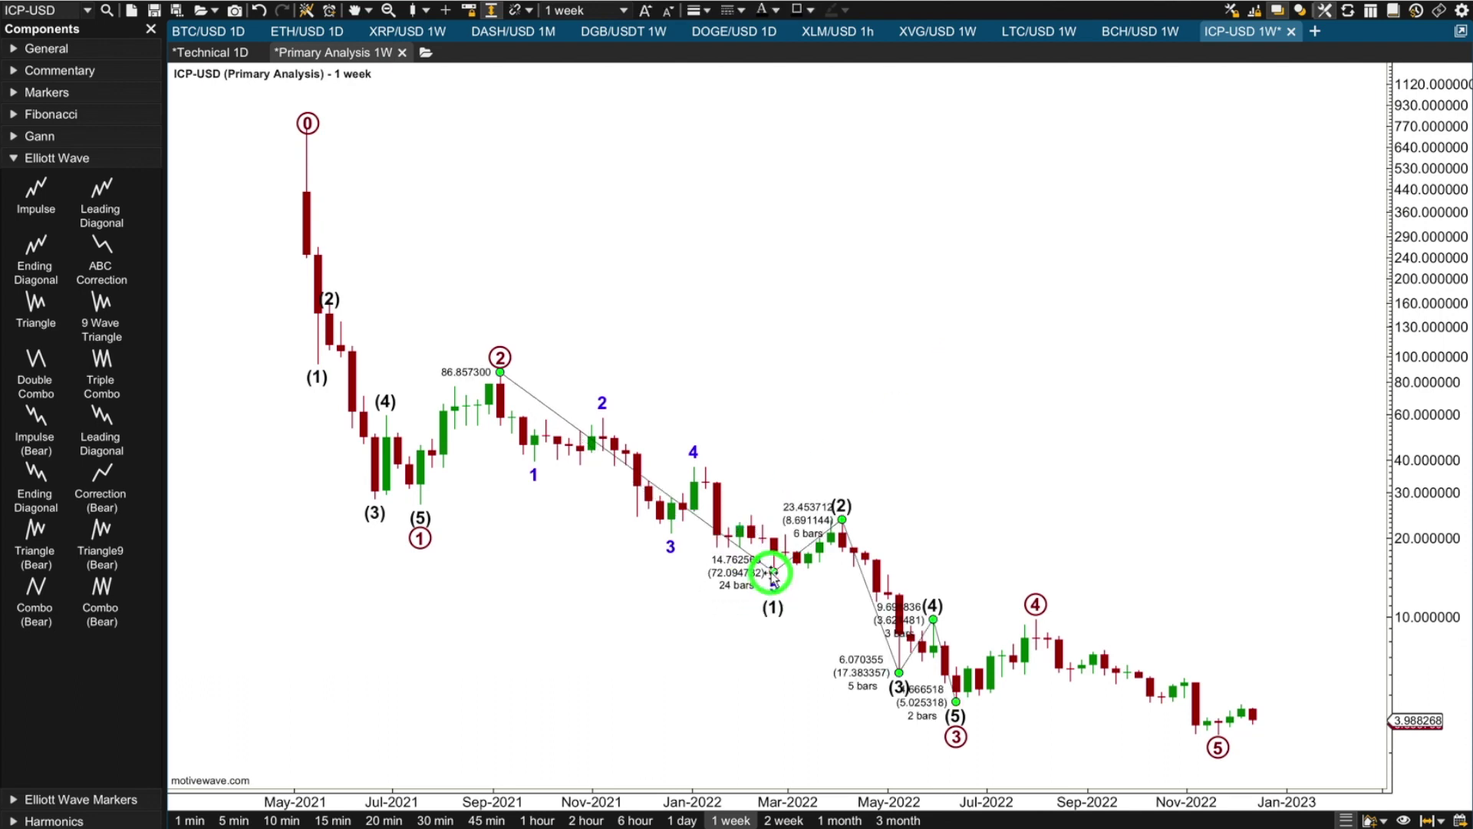
left_click(1011, 409)
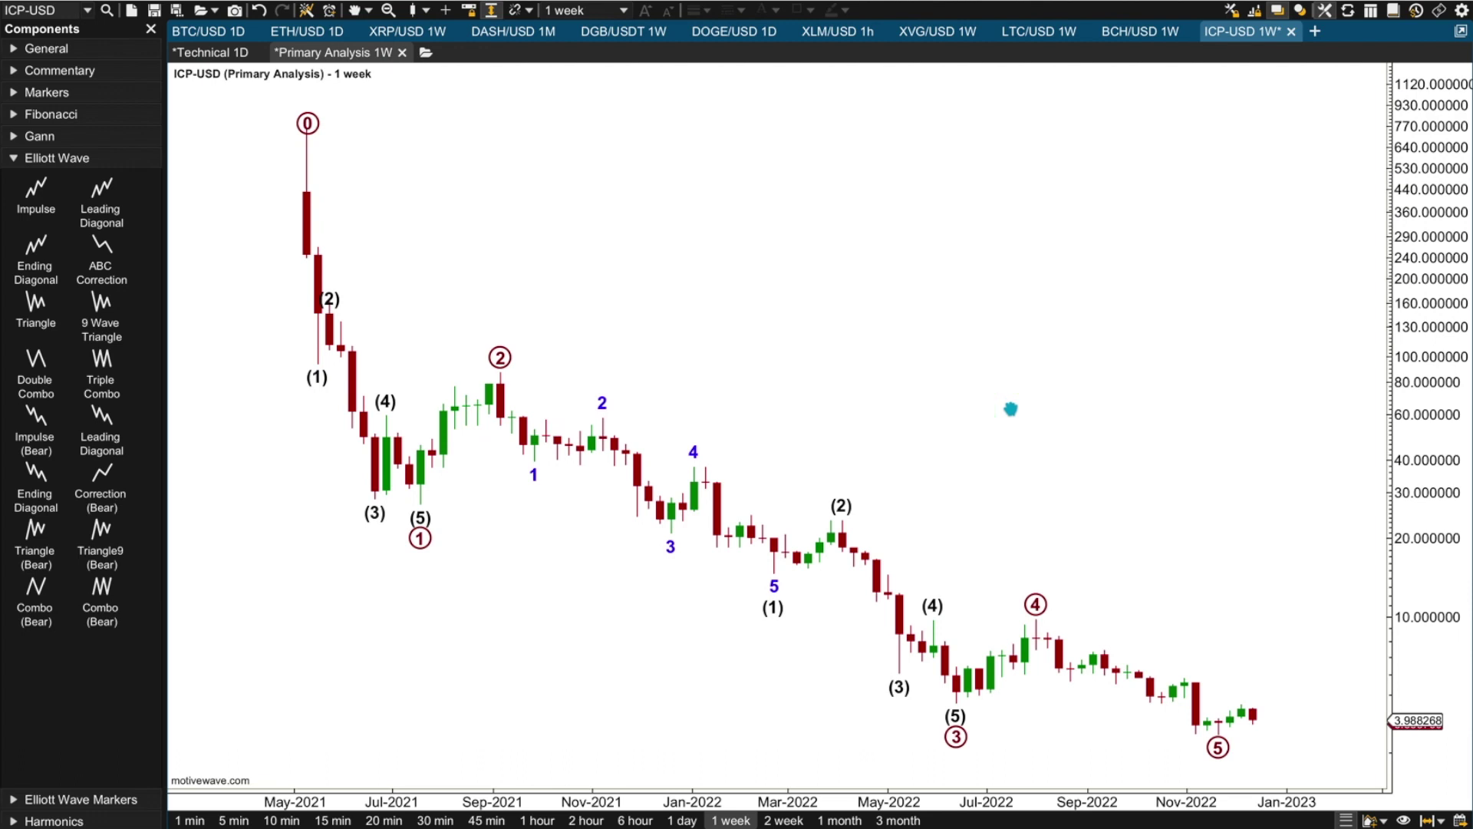
- Move blue impulse point 2 to an earlier candle
left_click(602, 404)
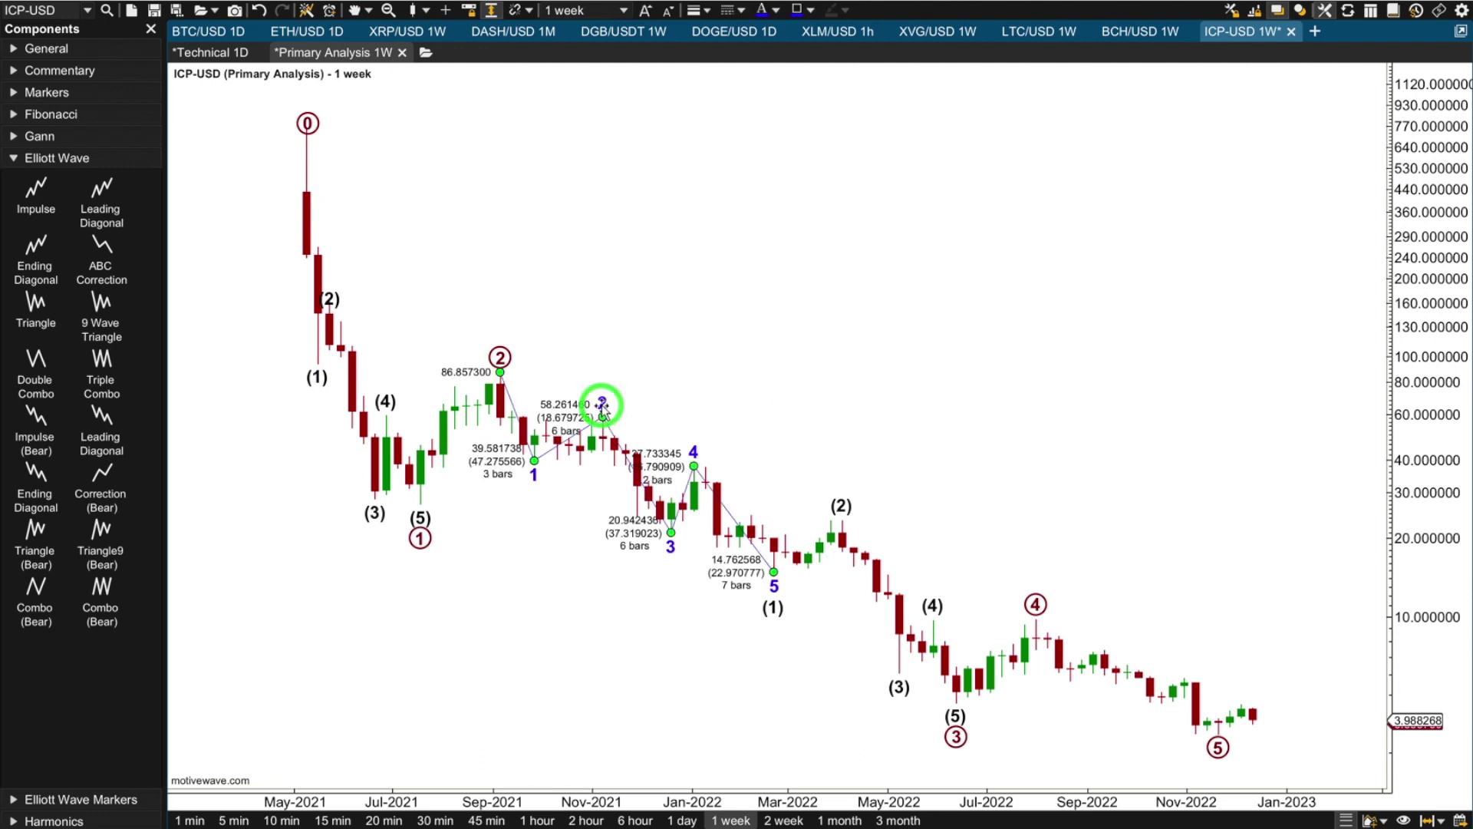
mouse_move(602, 404)
left_mouse_down()
mouse_move(550, 394)
mouse_move(536, 418)
mouse_move(605, 414)
left_mouse_up()
left_click(813, 351)
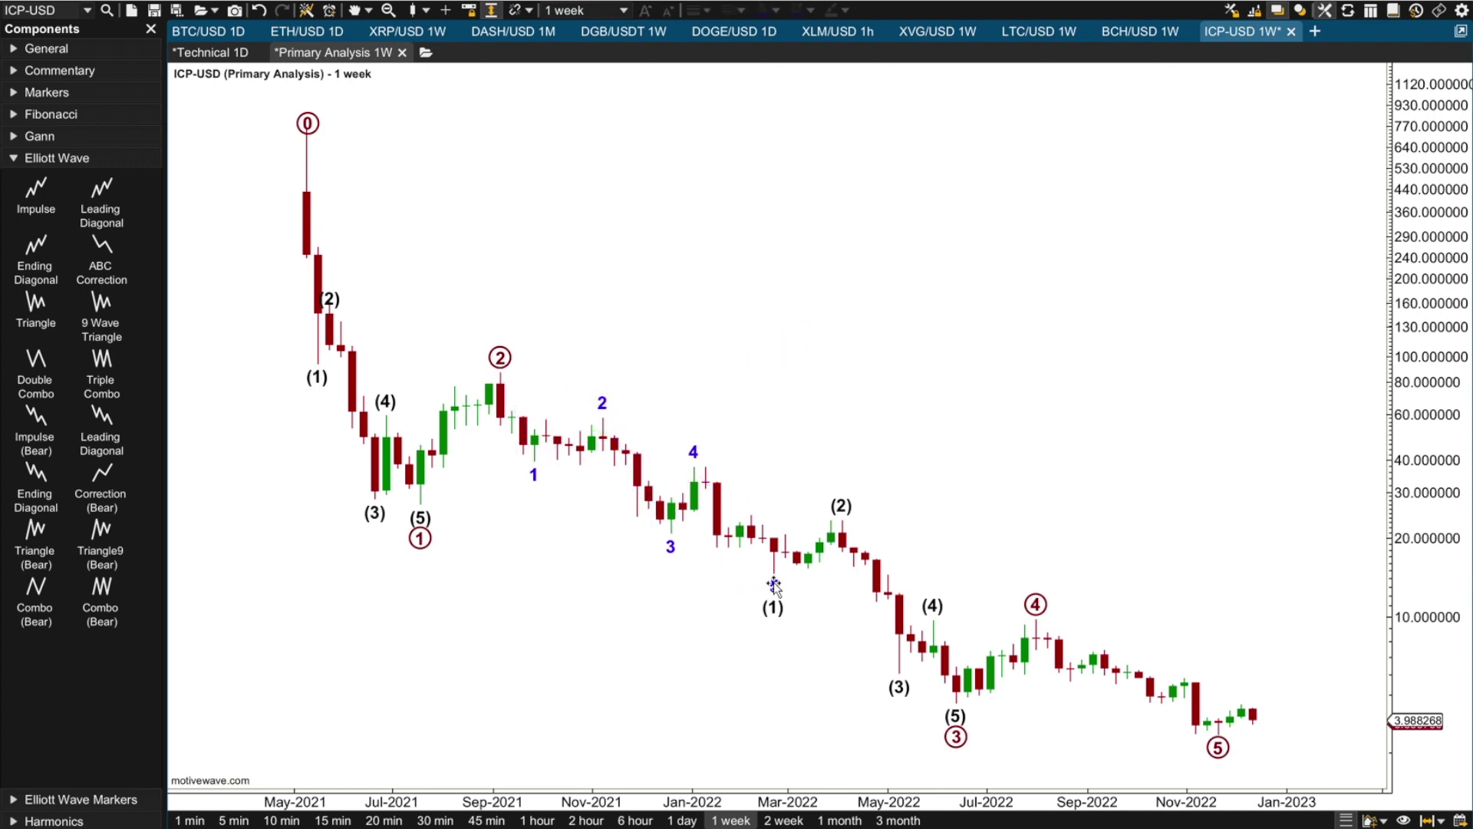
left_click(774, 584)
- Split blue wave 5 into Minute sub-waves i–v and fit points i–iv onto the candles
right_click(747, 535)
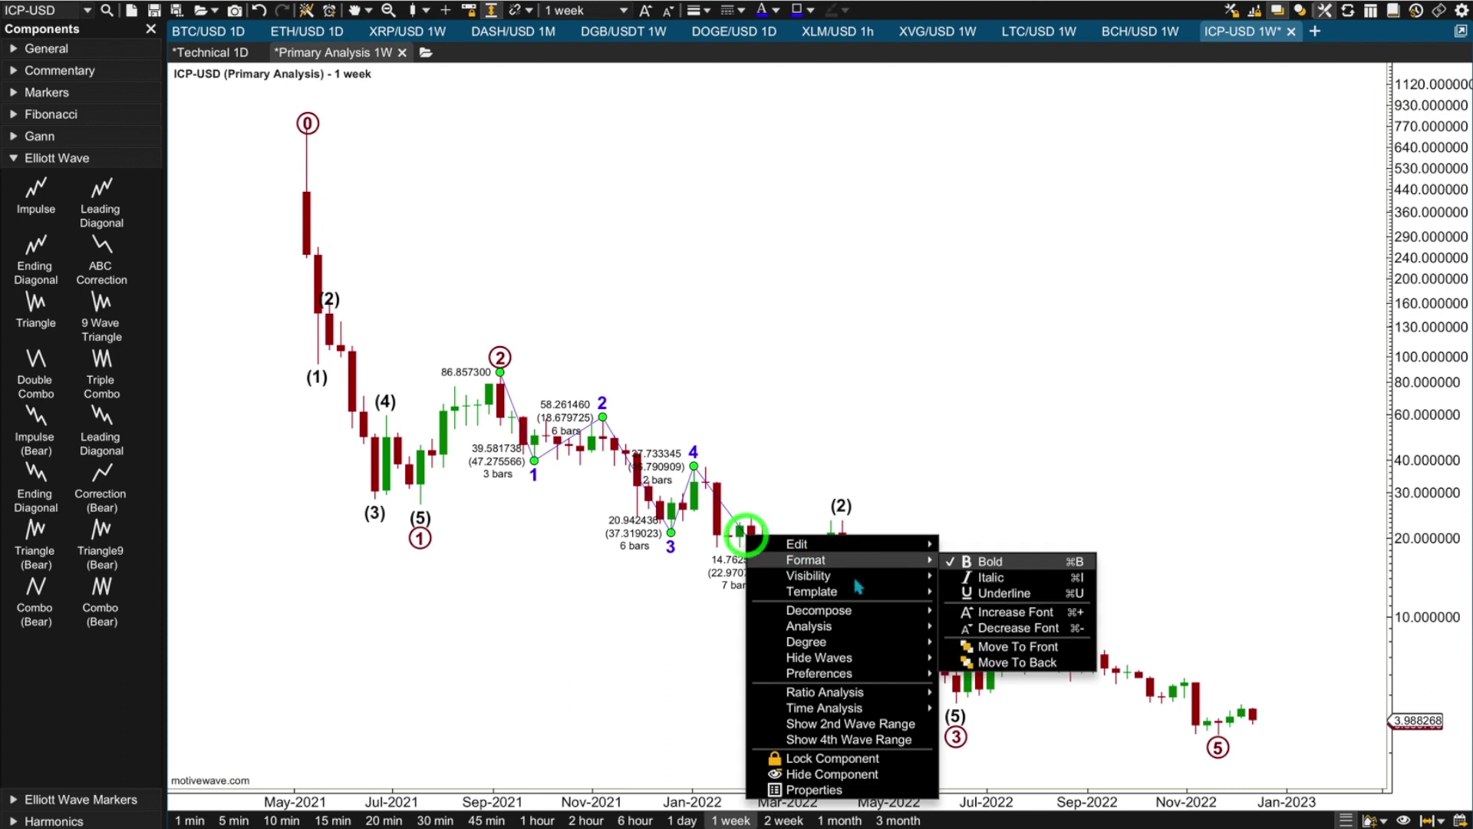
mouse_move(843, 610)
left_click(971, 646)
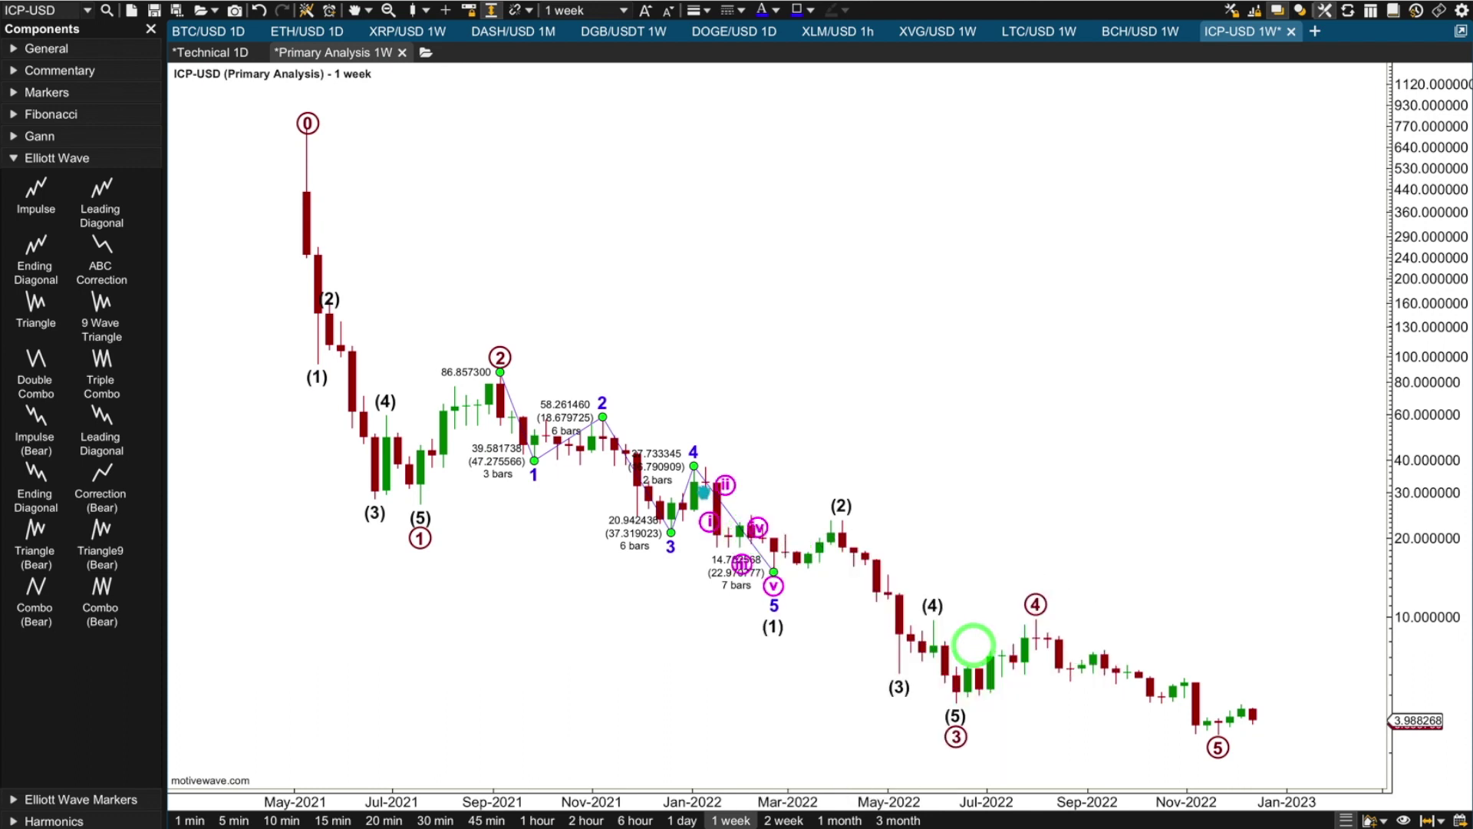
left_click_drag(714, 447, 711, 470)
left_click_drag(707, 522, 704, 499)
left_click_drag(741, 564, 750, 504)
left_click(921, 374)
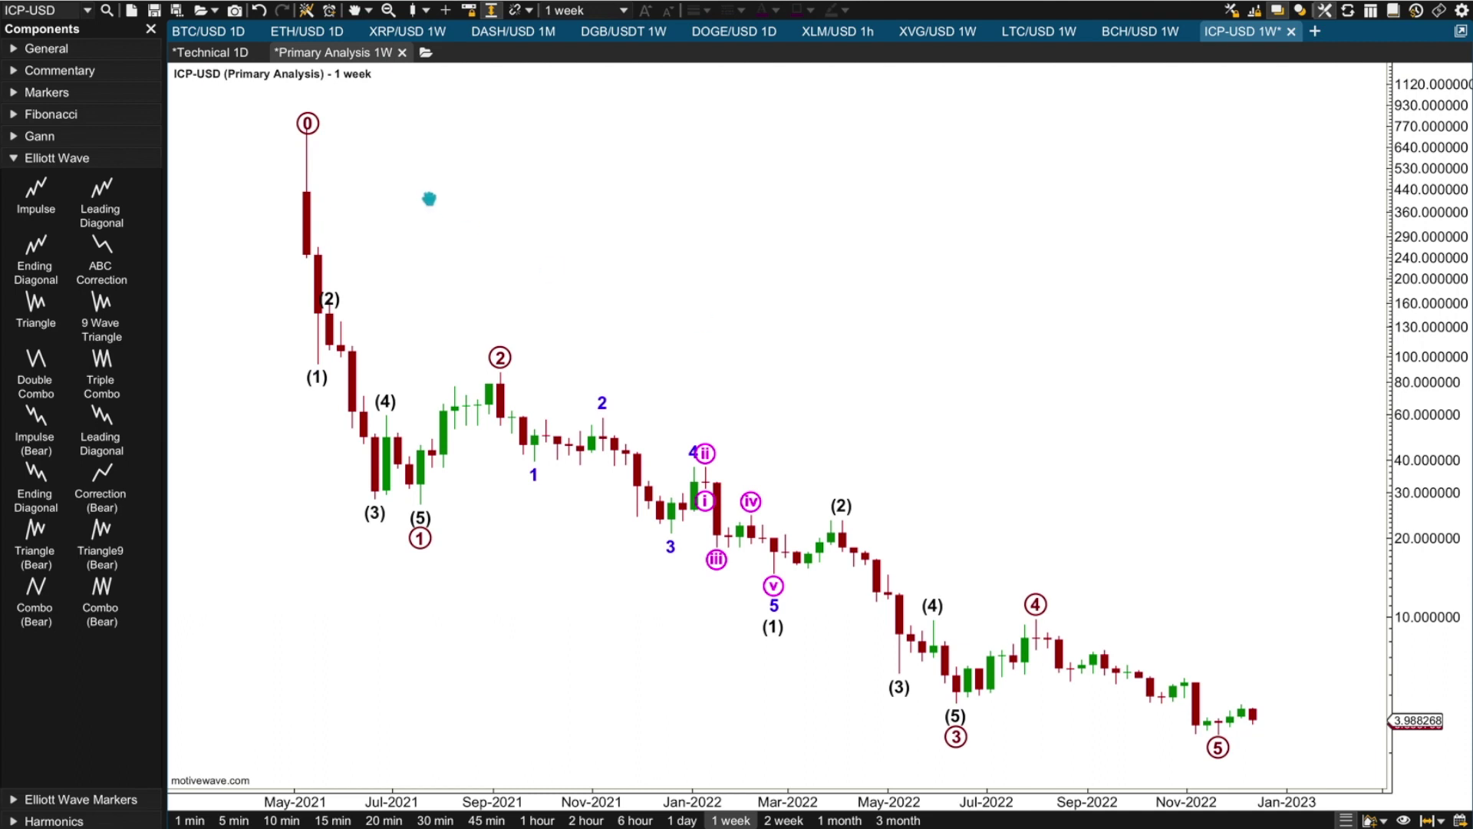
- Save the Primary Analysis and begin a new ICP-USD analysis
left_click(307, 131)
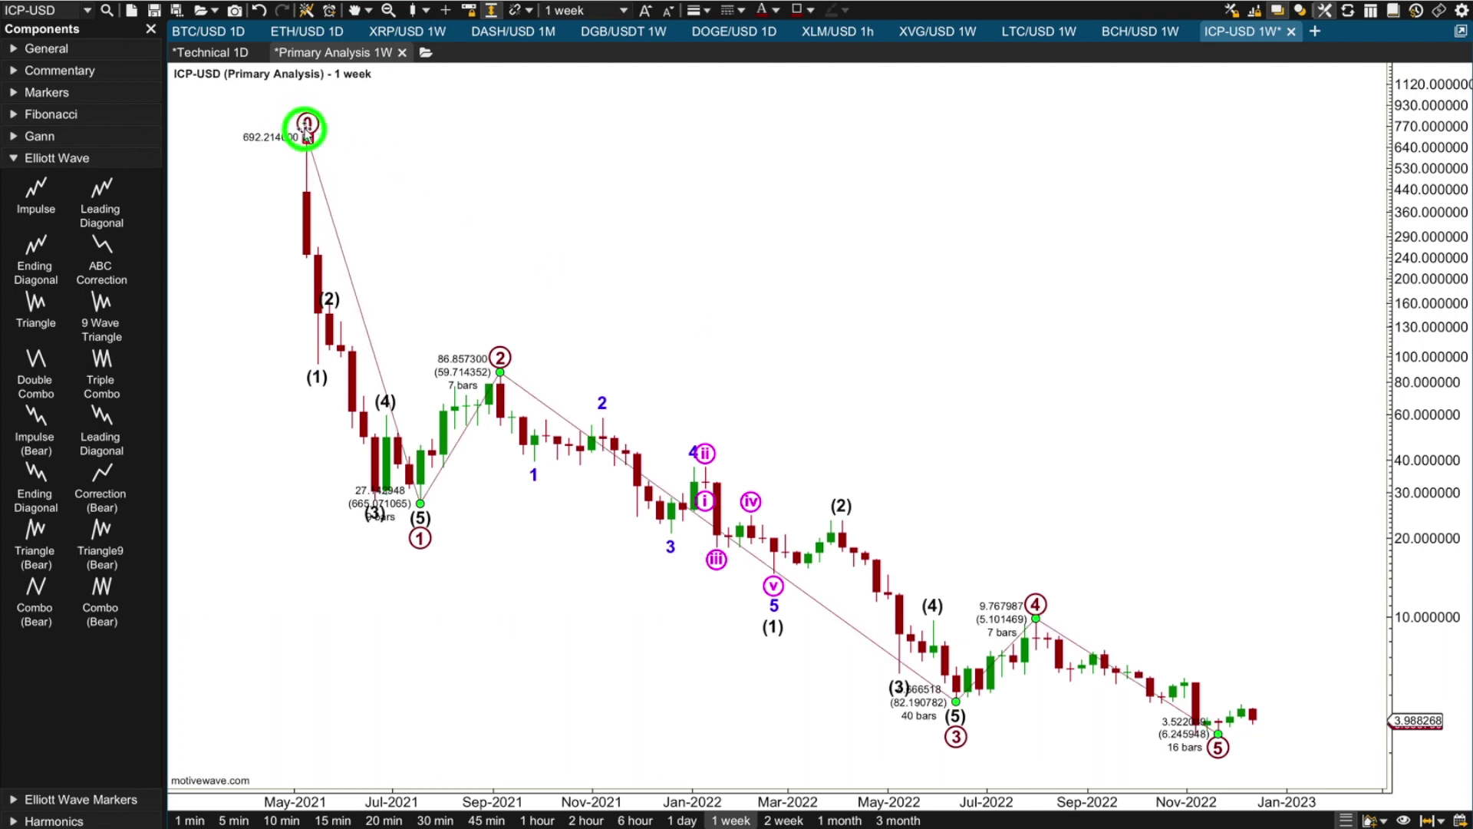
left_click(527, 171)
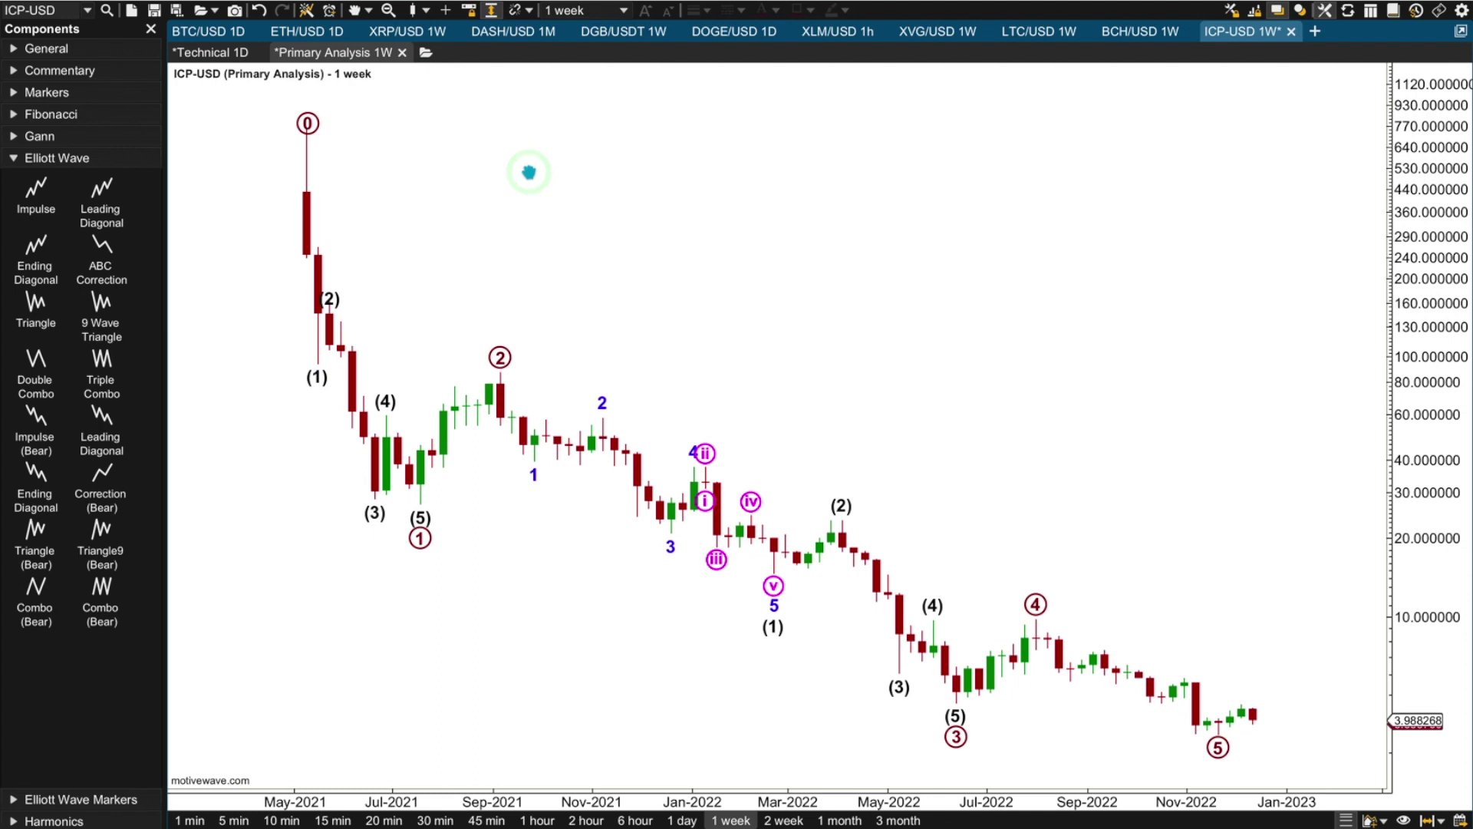
key("ctrl+s")
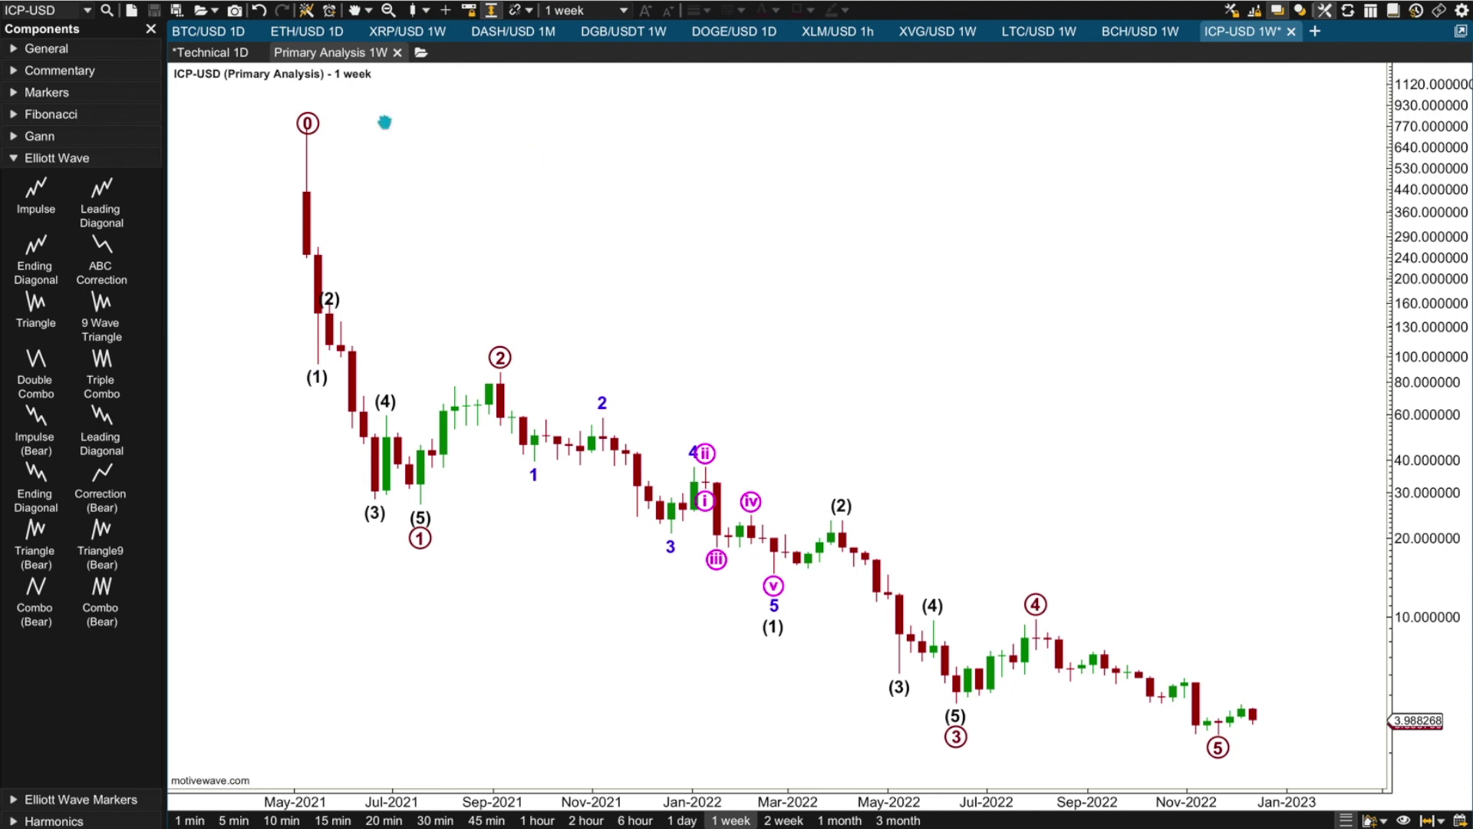
left_click(130, 11)
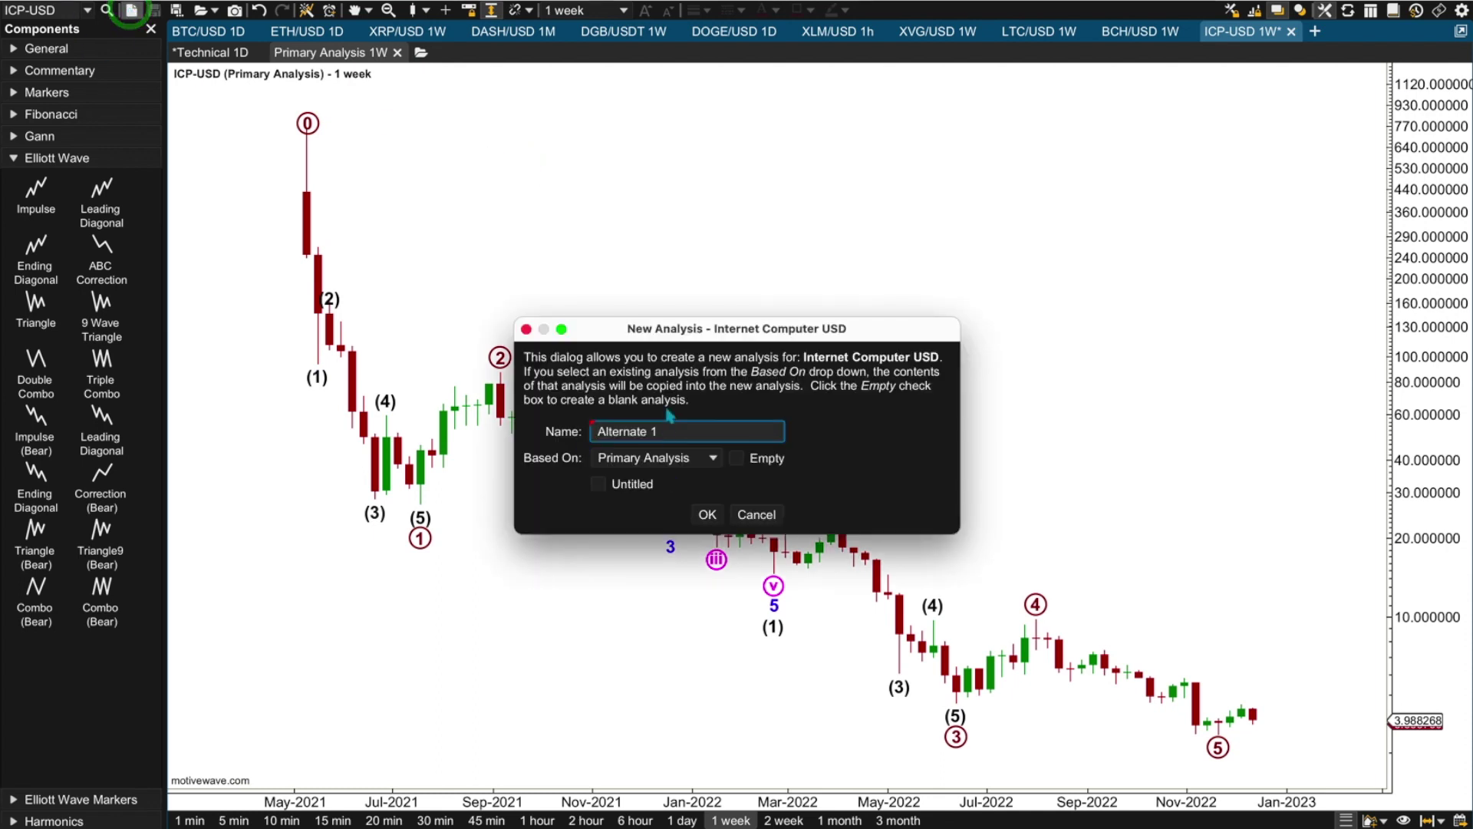
- Create an analysis named 'Alternate Weekly' using 1-week bars
left_click_drag(659, 431, 578, 432)
left_click(706, 515)
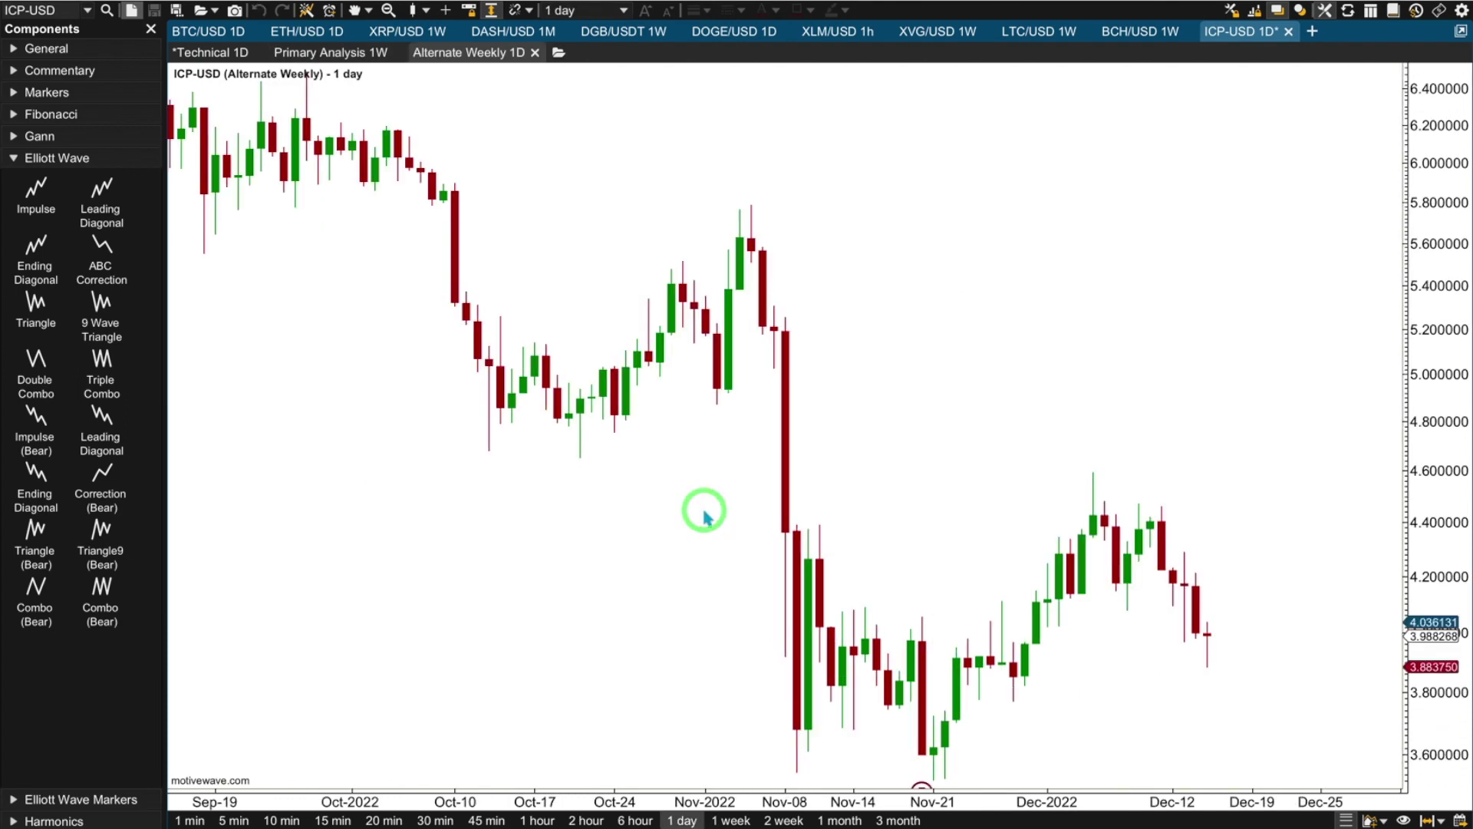
left_click(727, 819)
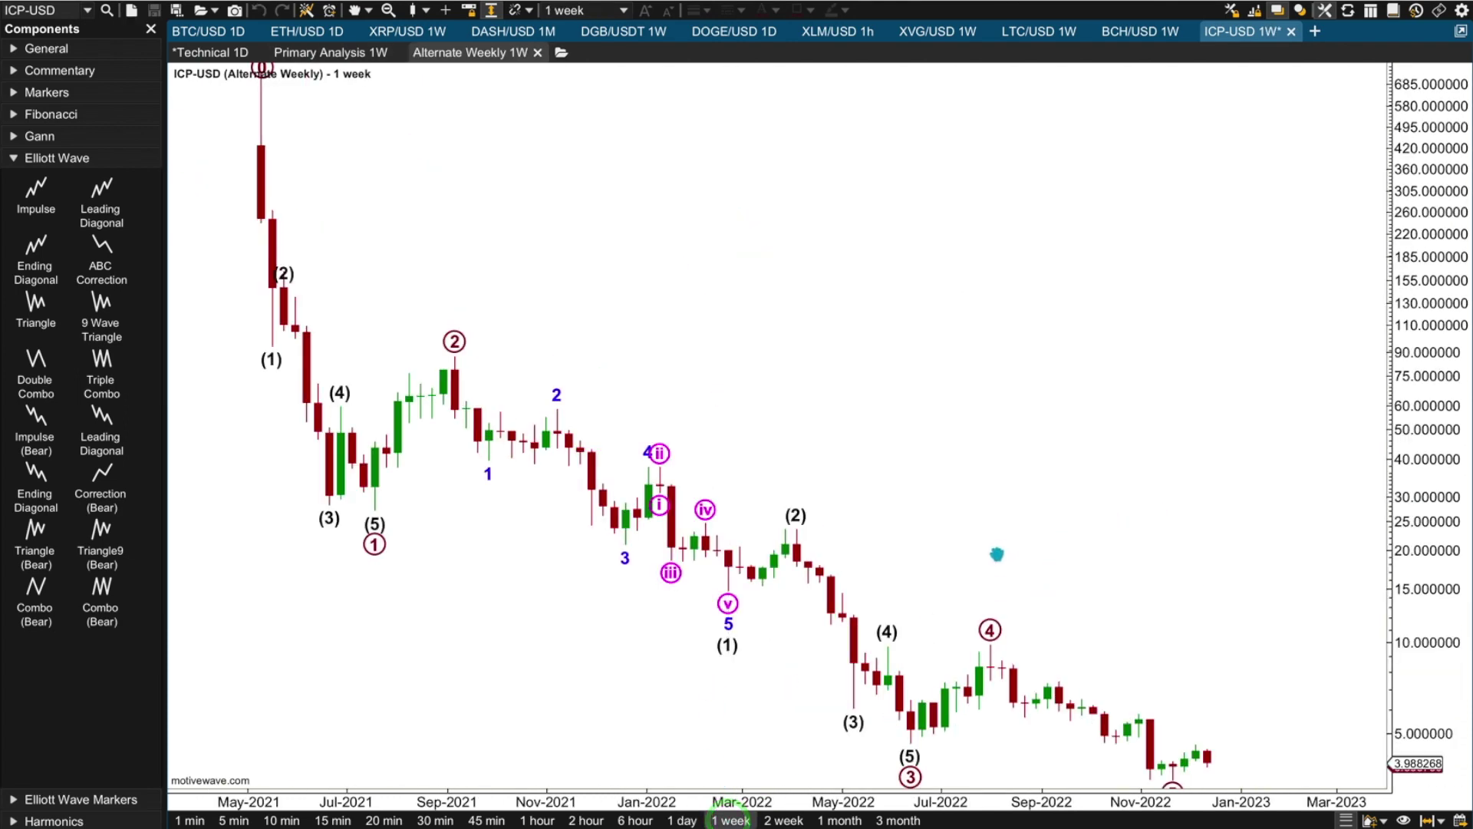
- Delete the copied wave count together with all its child waves
left_click(991, 630)
key("Delete")
key("Return")
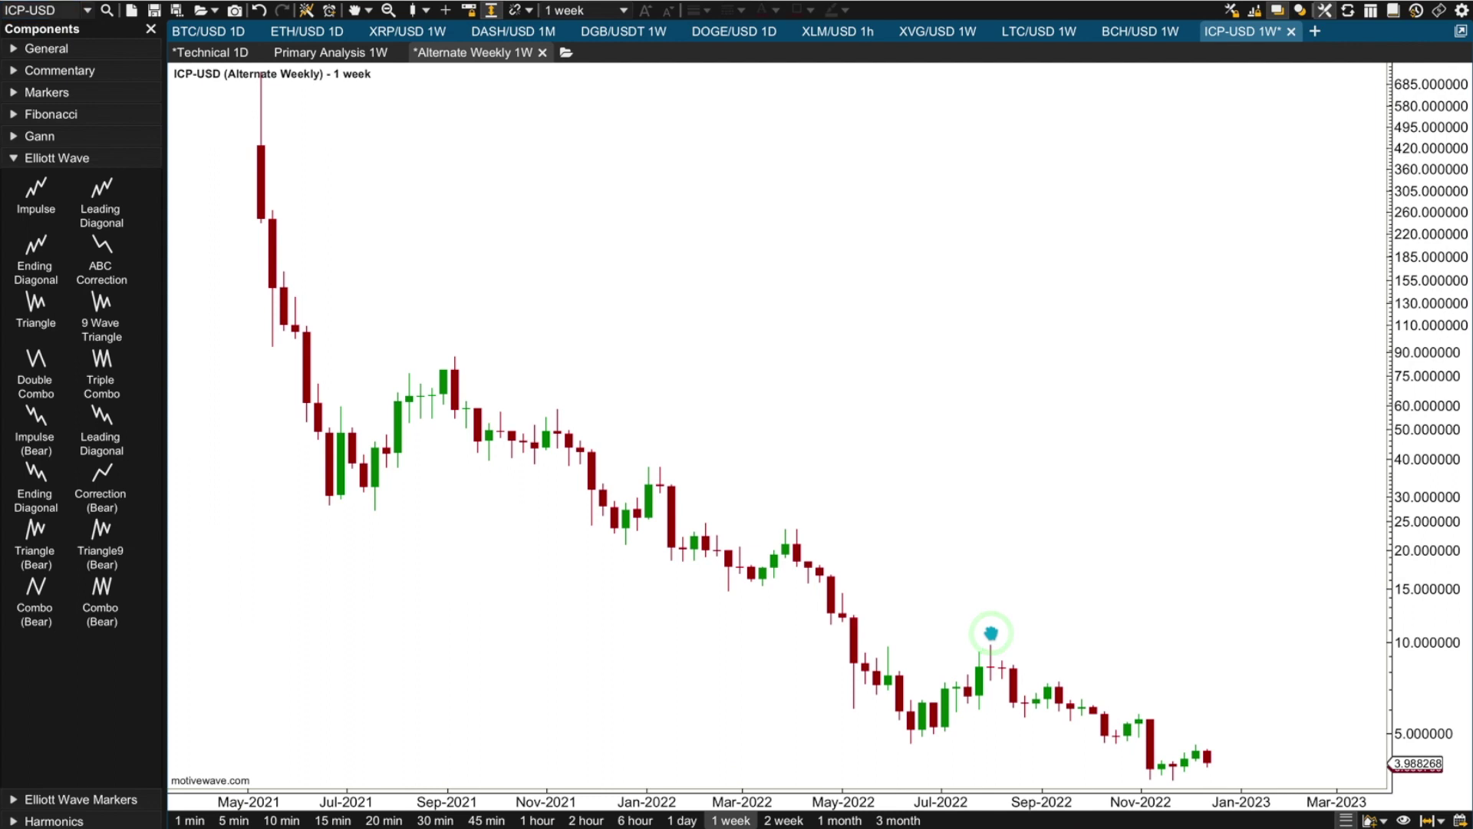
left_click(104, 244)
- Place an ABC correction on the chart and set it to Primary degree
left_click(787, 328)
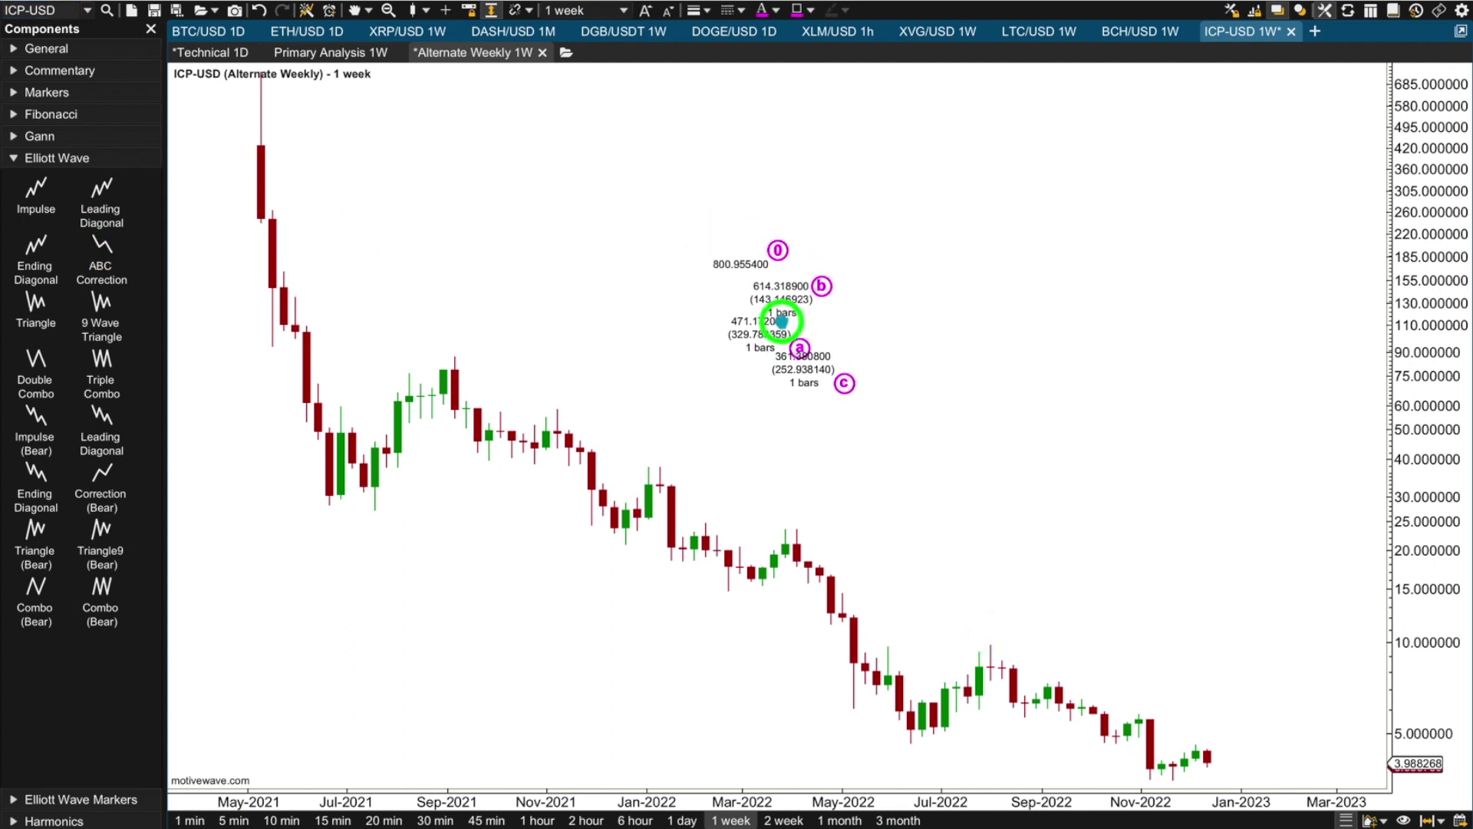
right_click(799, 340)
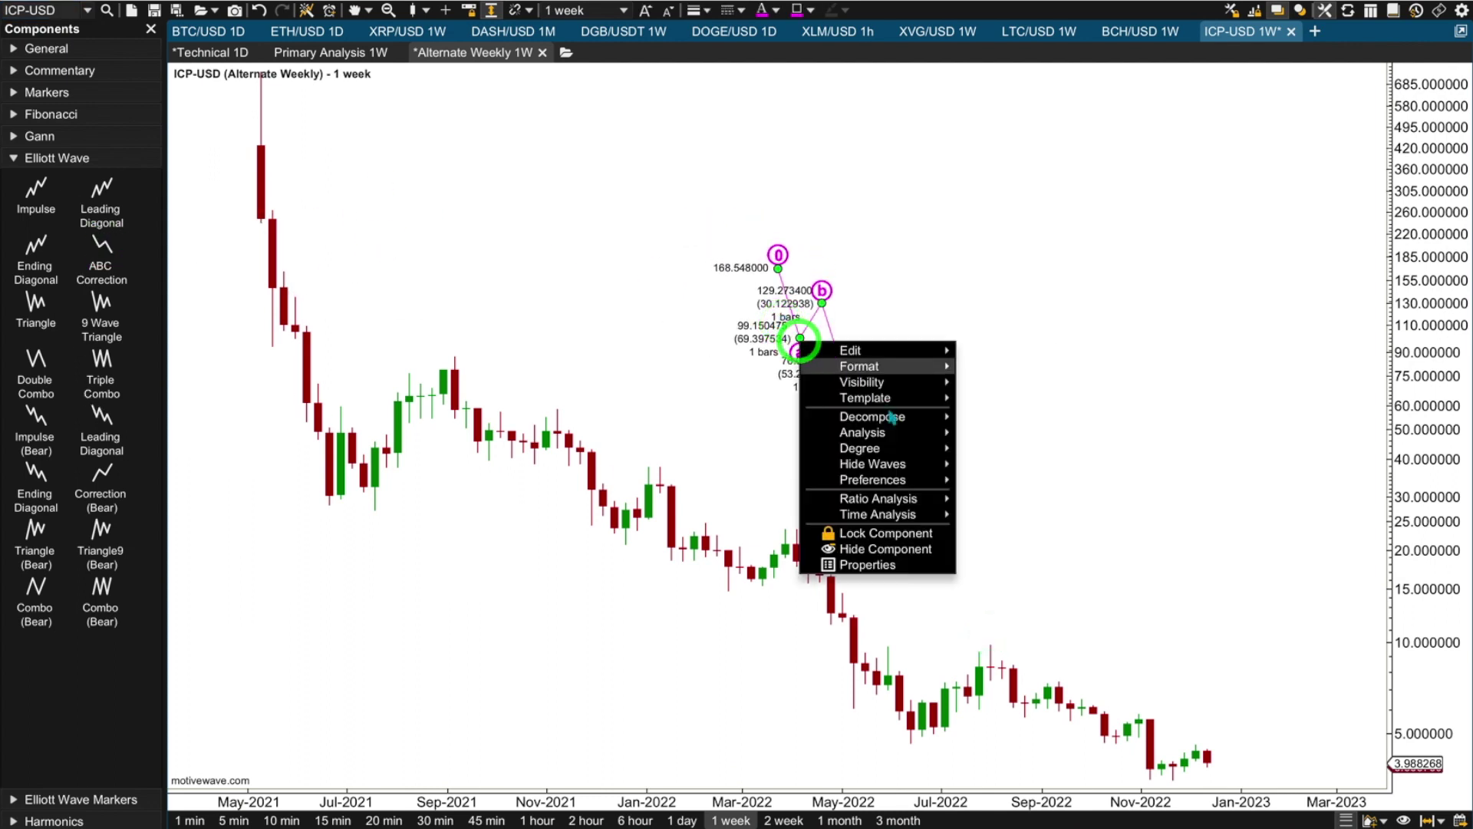
mouse_move(894, 418)
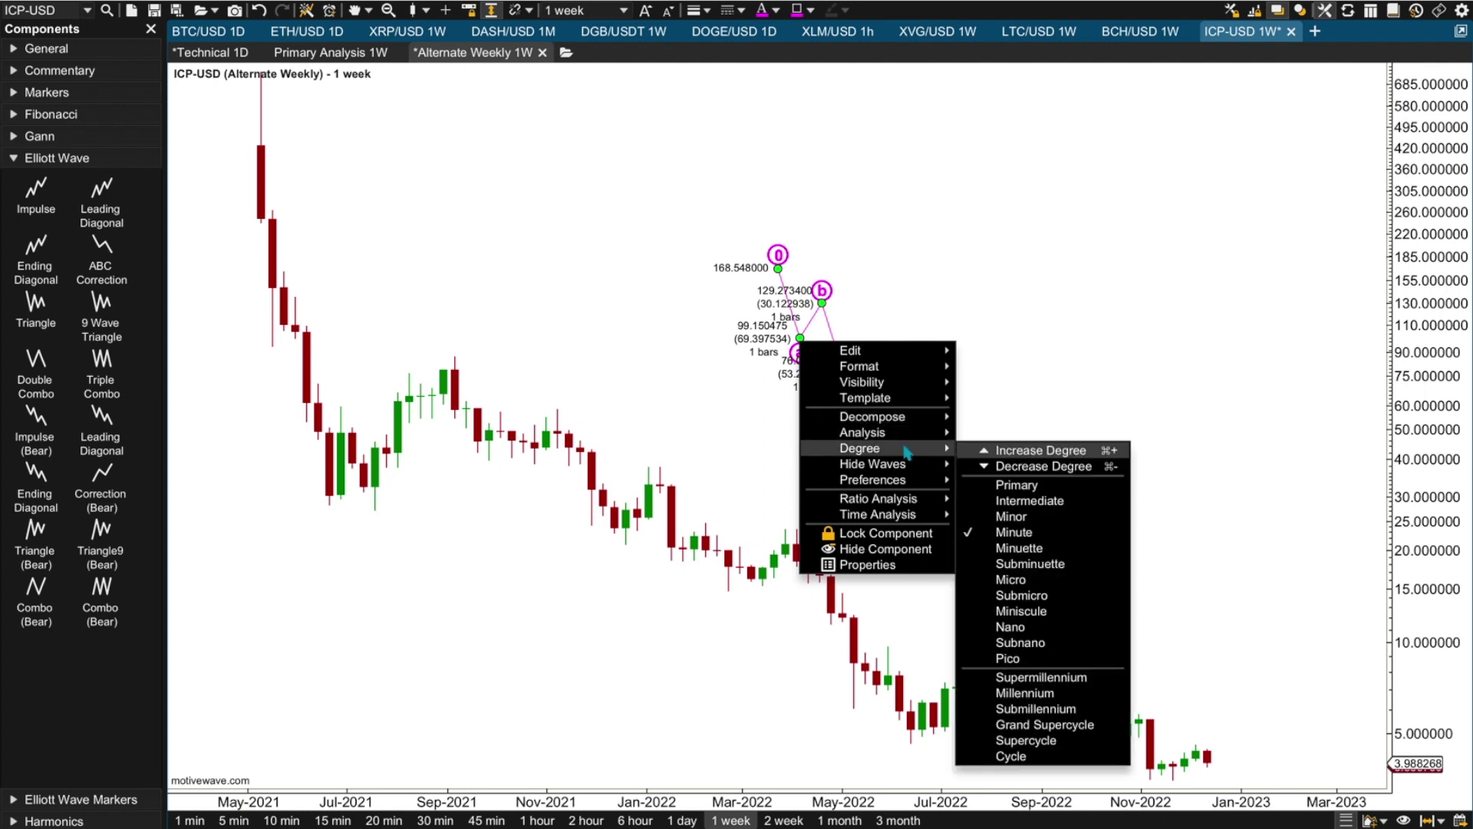
left_click(995, 484)
- Move points 0, A, B, C to the May-2021 high, Jul-2021 low, Sep-2021 high and Nov-2022 low
left_click_drag(779, 268, 260, 79)
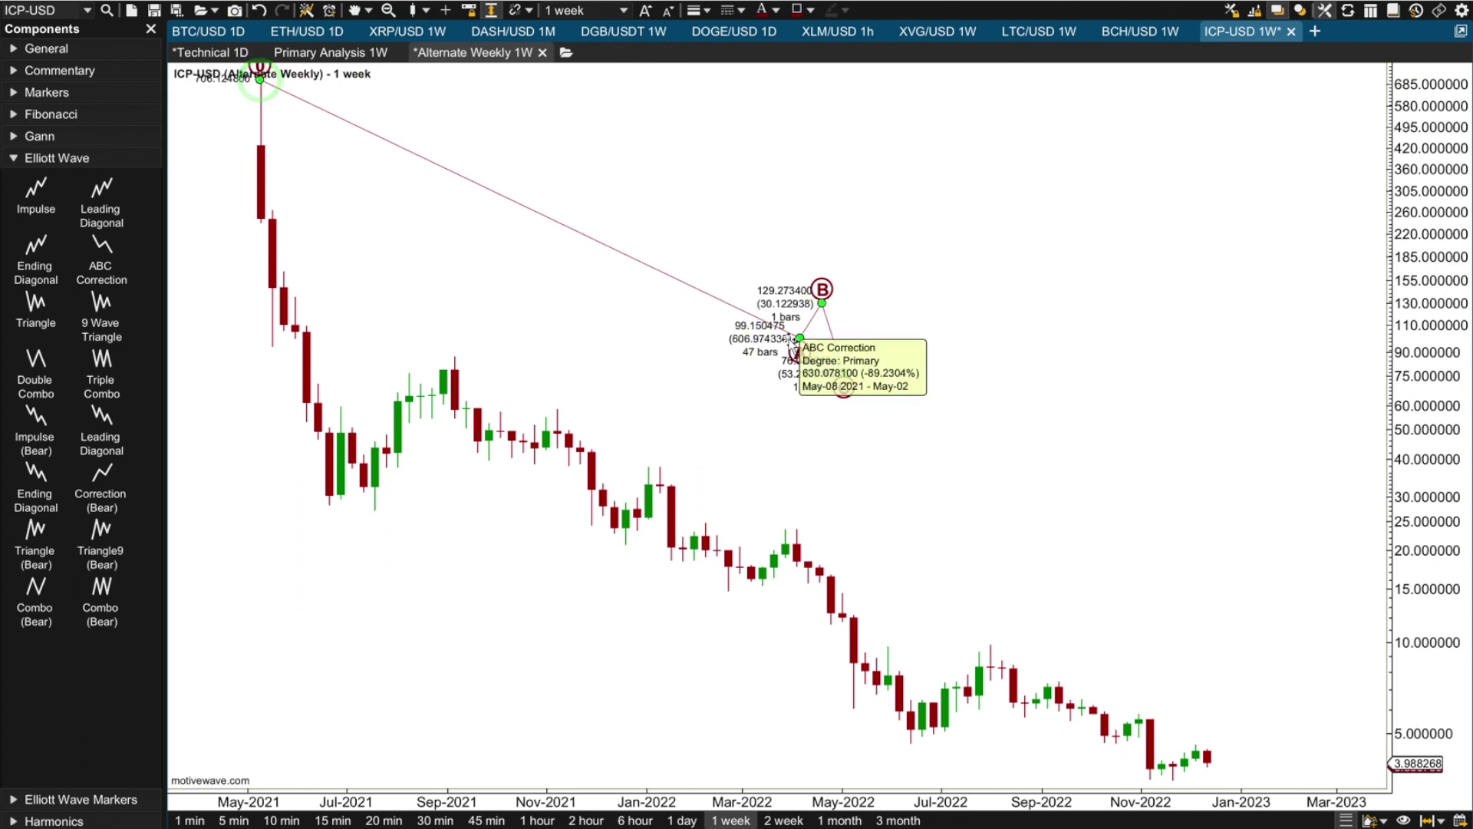
left_click_drag(800, 338, 379, 509)
left_click_drag(823, 305, 454, 355)
left_click_drag(840, 376, 1174, 781)
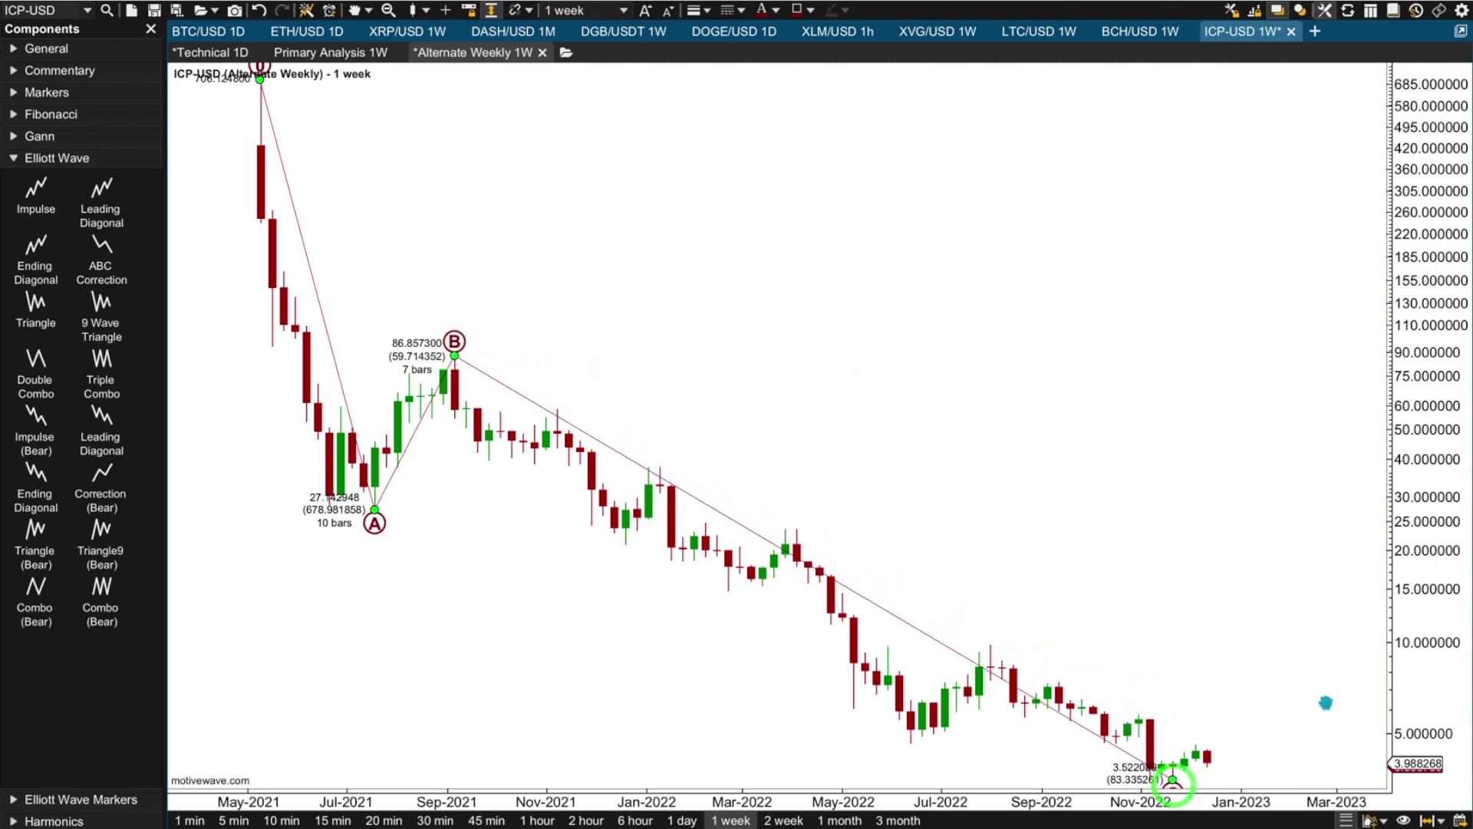
left_click_drag(1390, 746, 1389, 705)
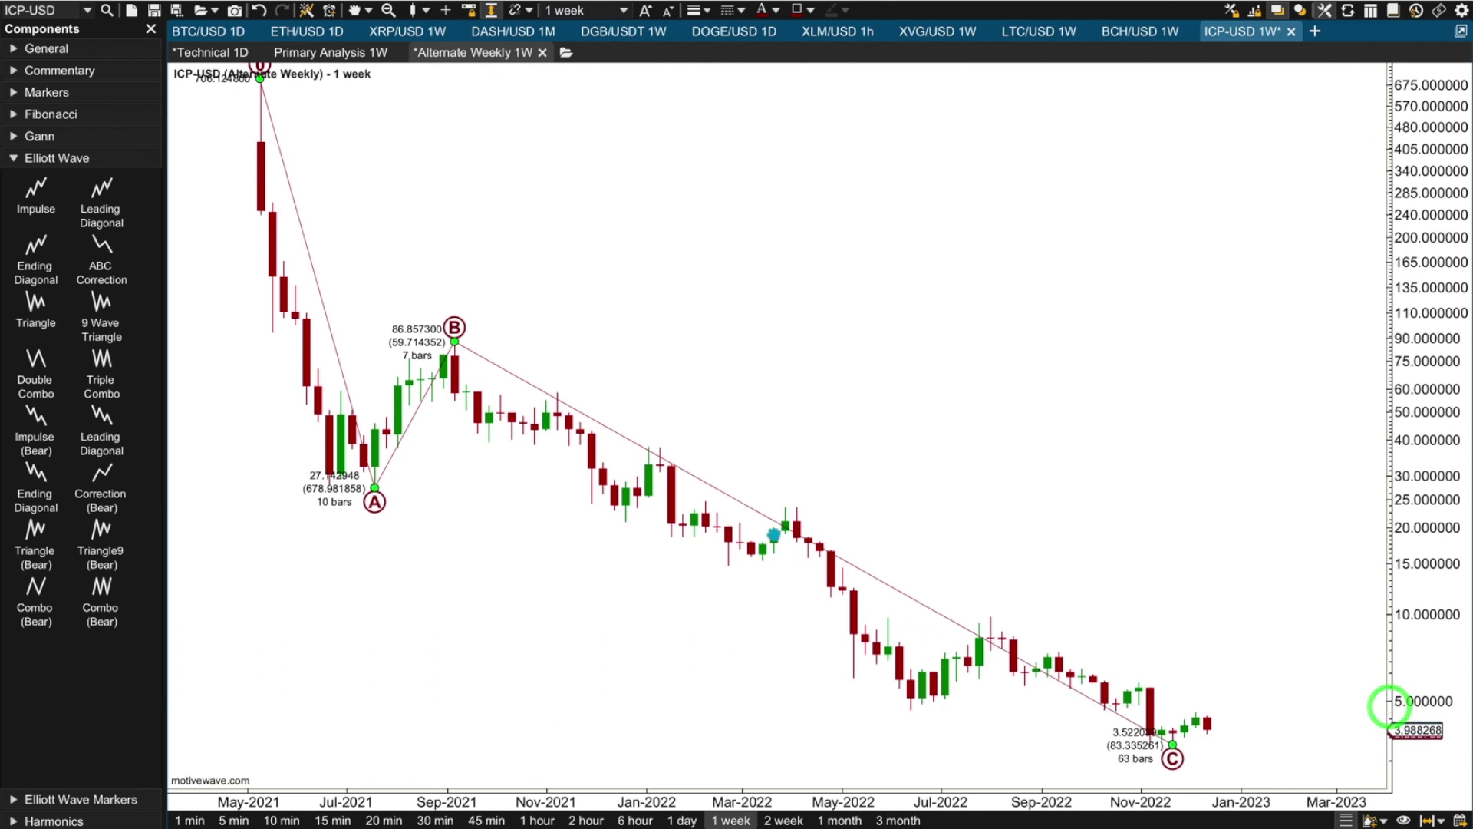
right_click(753, 513)
- Decompose wave C into a five-wave impulse and subdivide its wave (3) into Minor waves 1–5
mouse_move(844, 587)
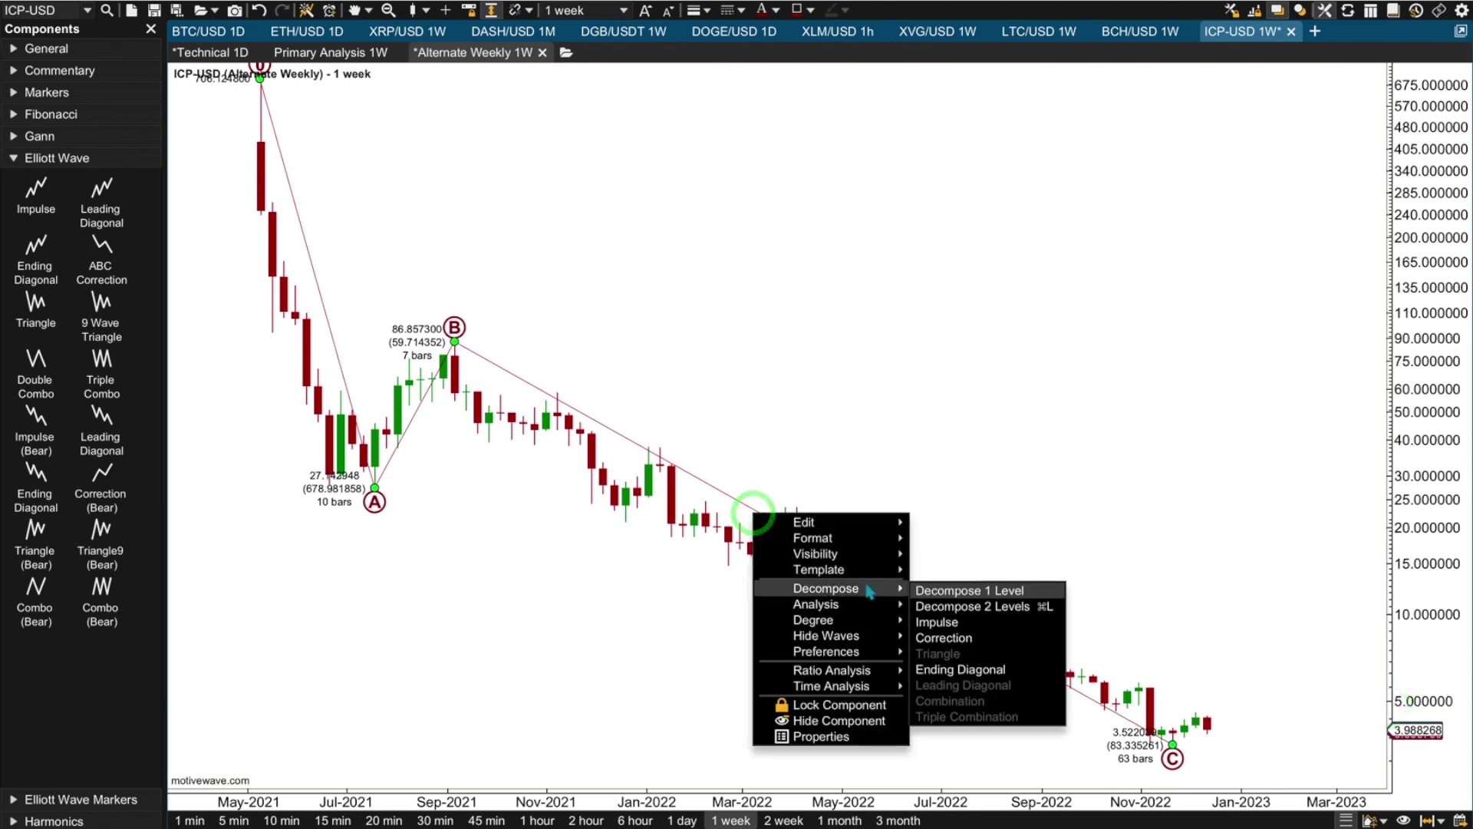
left_click(940, 623)
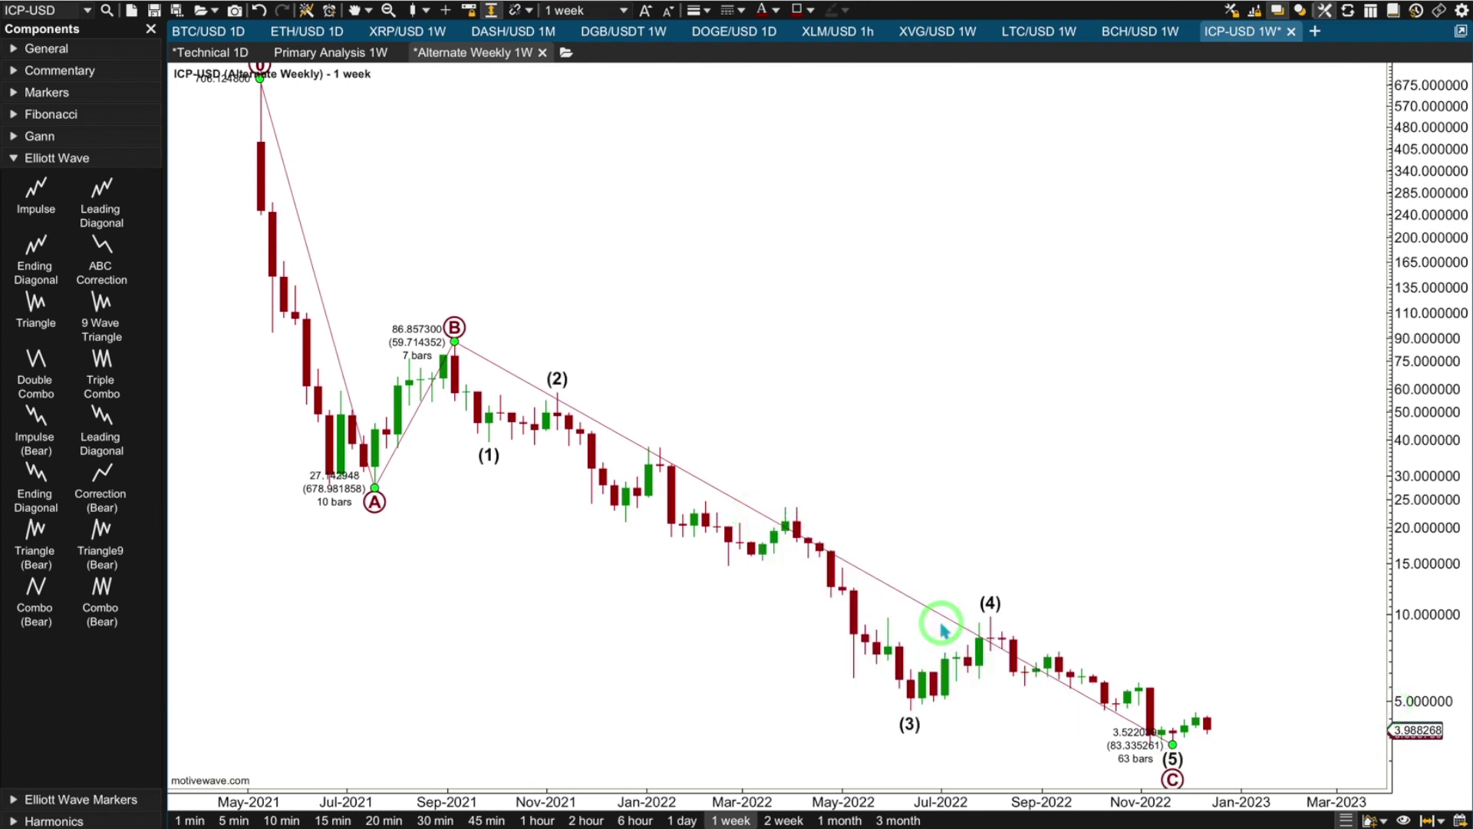
left_click(910, 711)
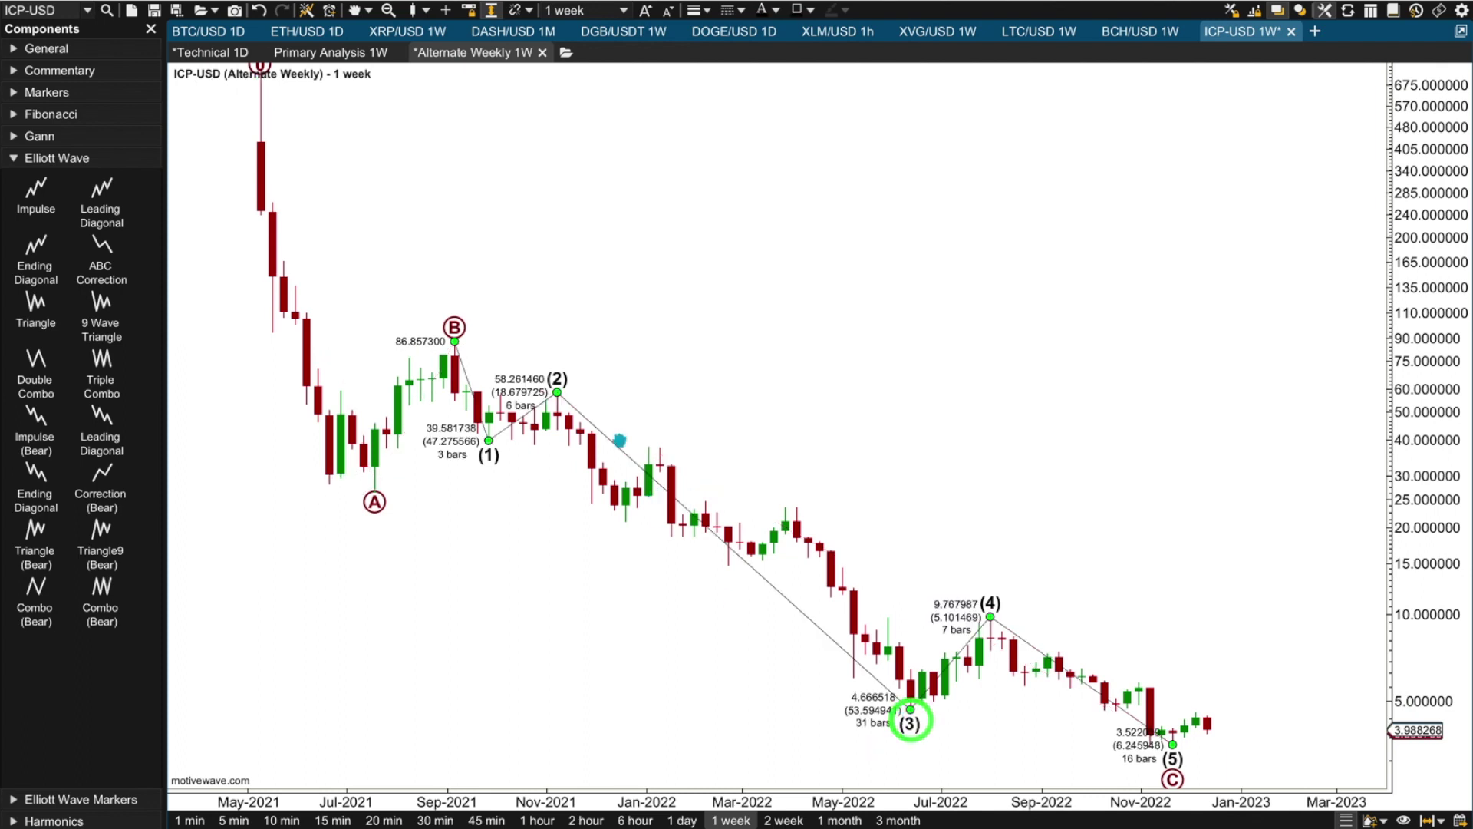
right_click(608, 439)
mouse_move(737, 510)
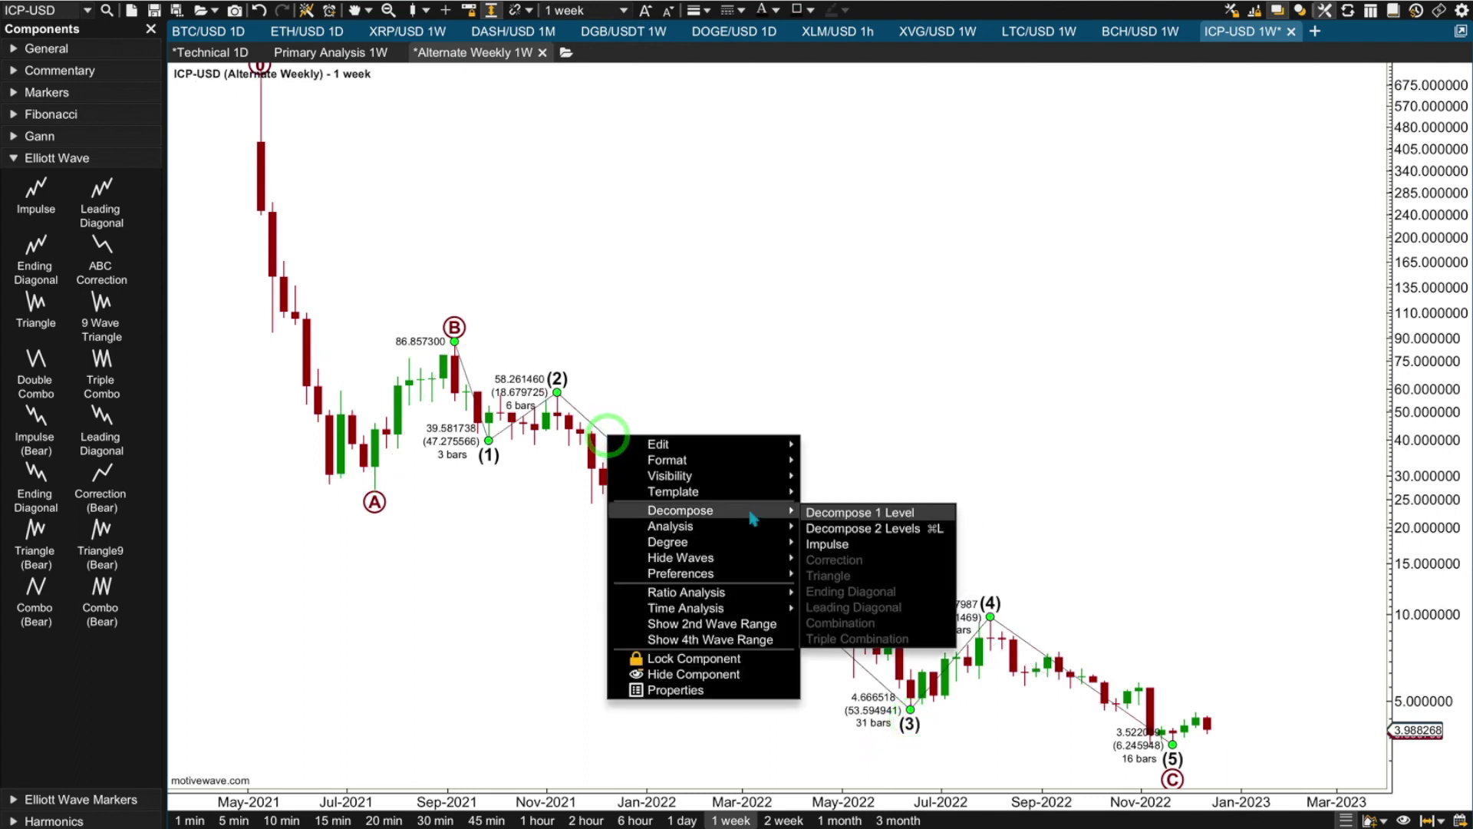
left_click(829, 546)
left_click(727, 579)
- Fit Minor waves 1–4 to the Feb-2022 low, Mar-2022 high, May-2022 low and following bounce high
left_click(854, 695)
left_click_drag(854, 695, 854, 677)
left_click_drag(784, 506, 888, 617)
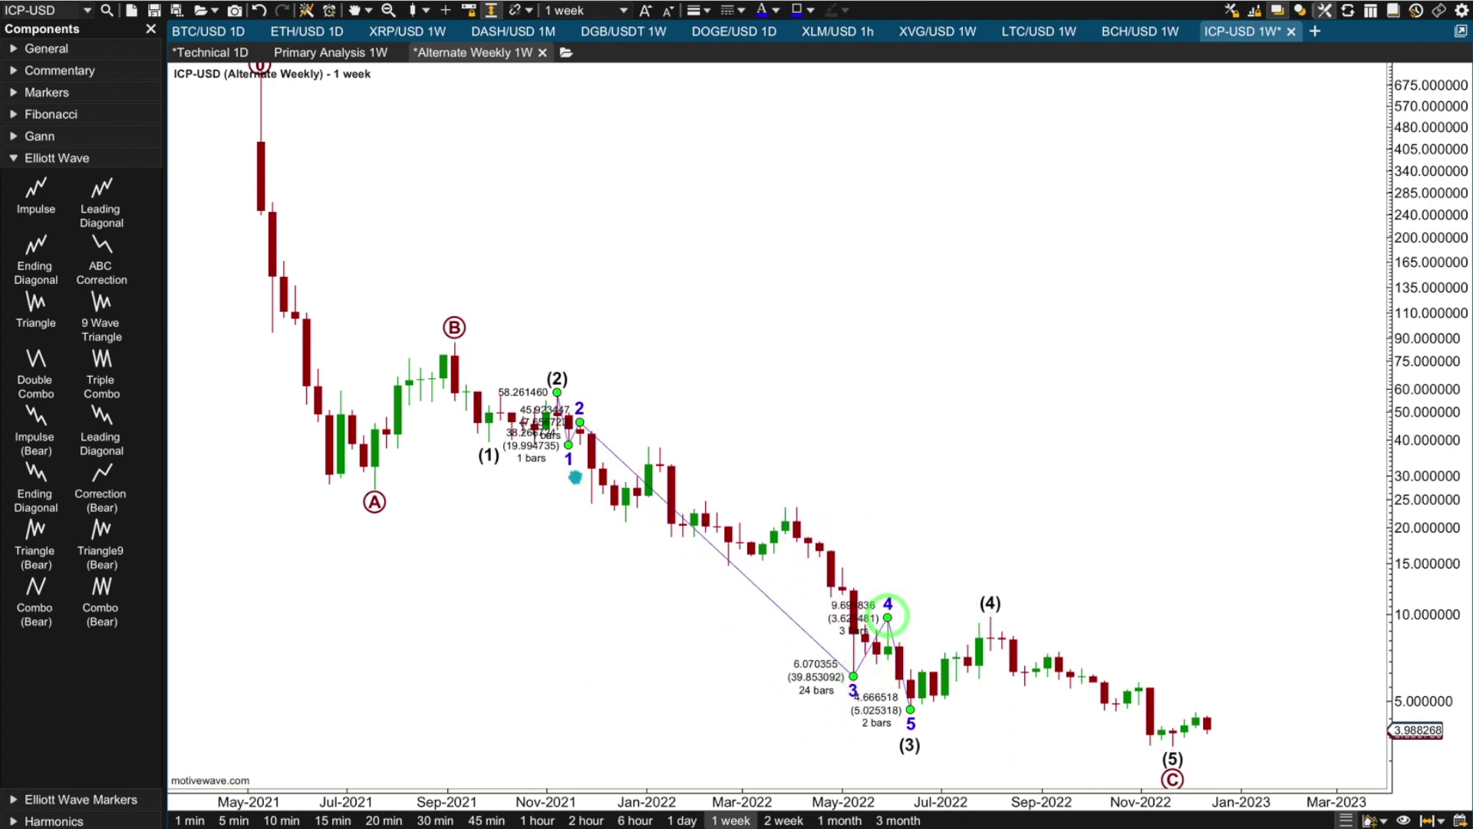
left_click_drag(572, 447, 734, 569)
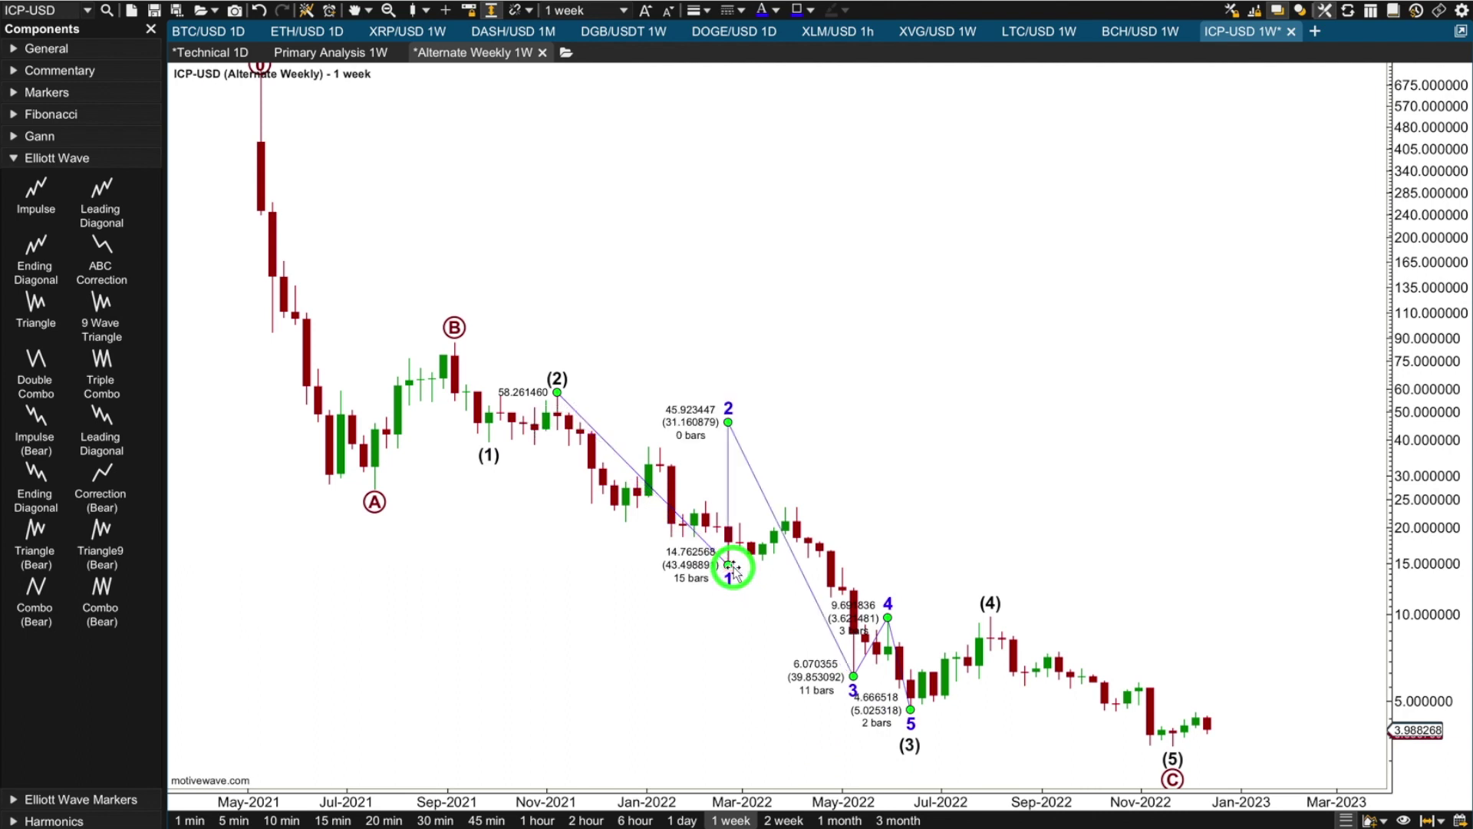
left_click_drag(729, 422, 785, 506)
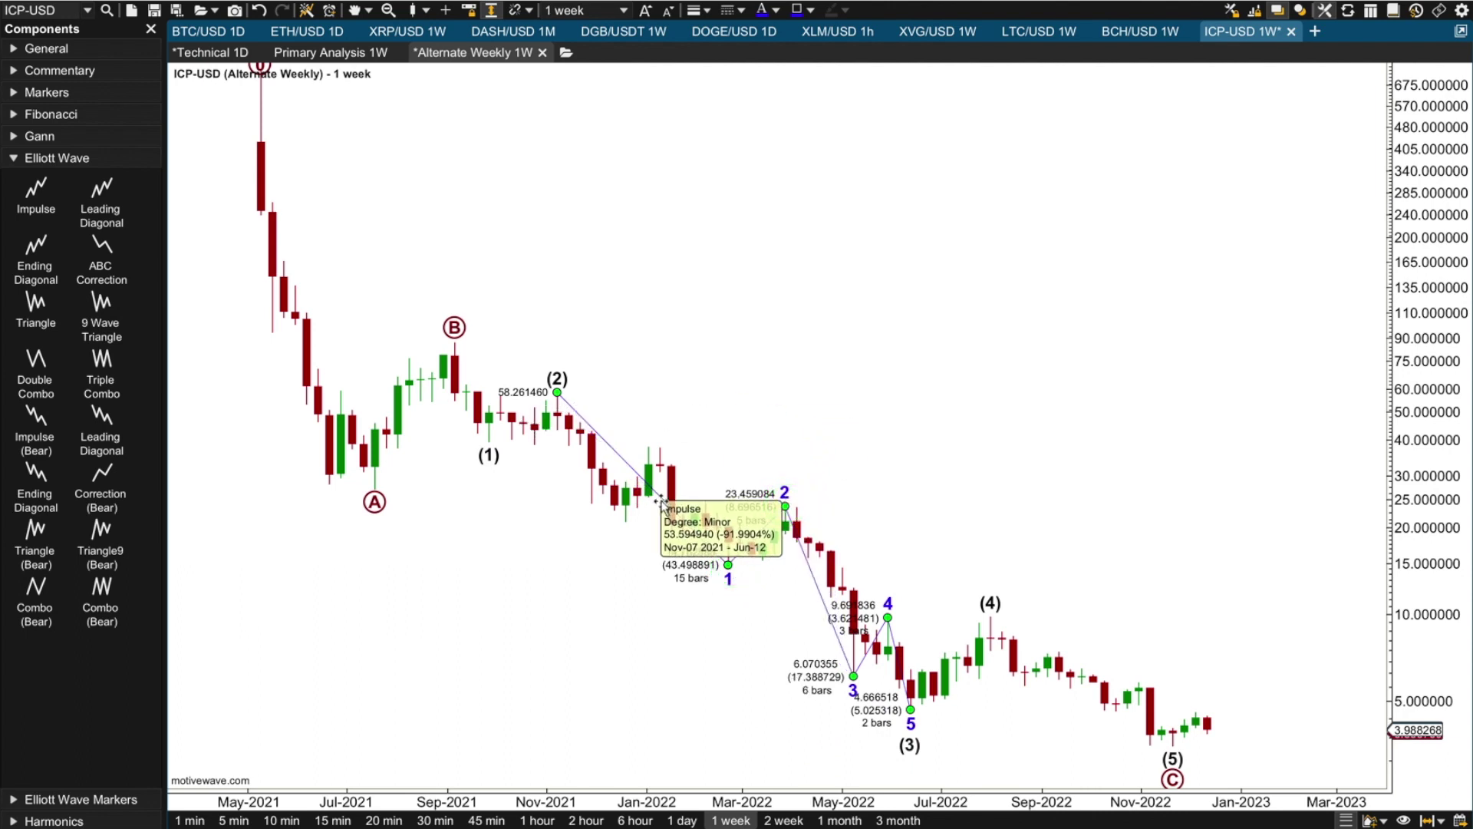
right_click(661, 502)
- Subdivide Minor wave 1 into a leading diagonal i–v and draw its channel
mouse_move(760, 575)
left_click(880, 677)
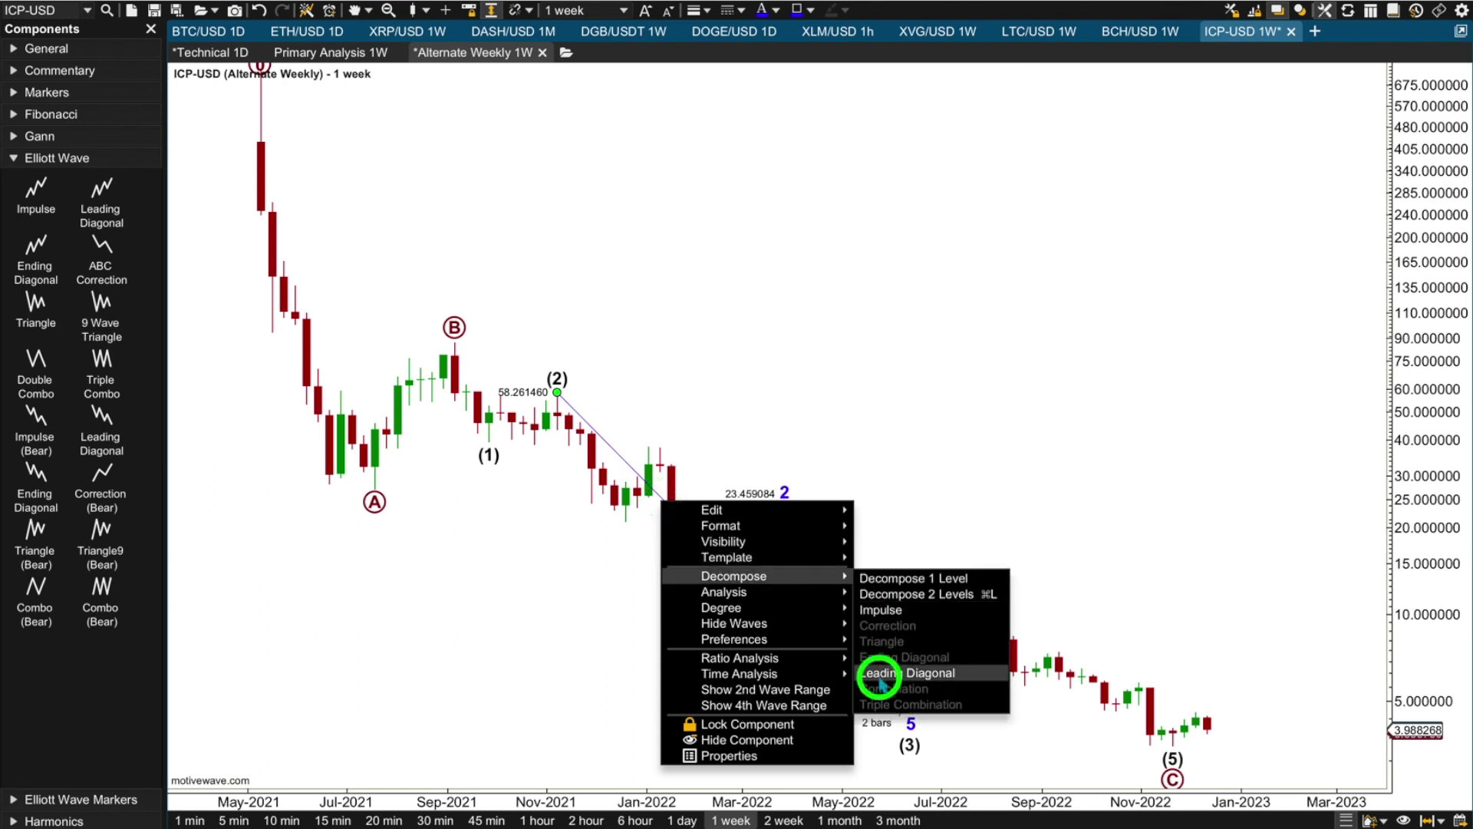
left_click(706, 487)
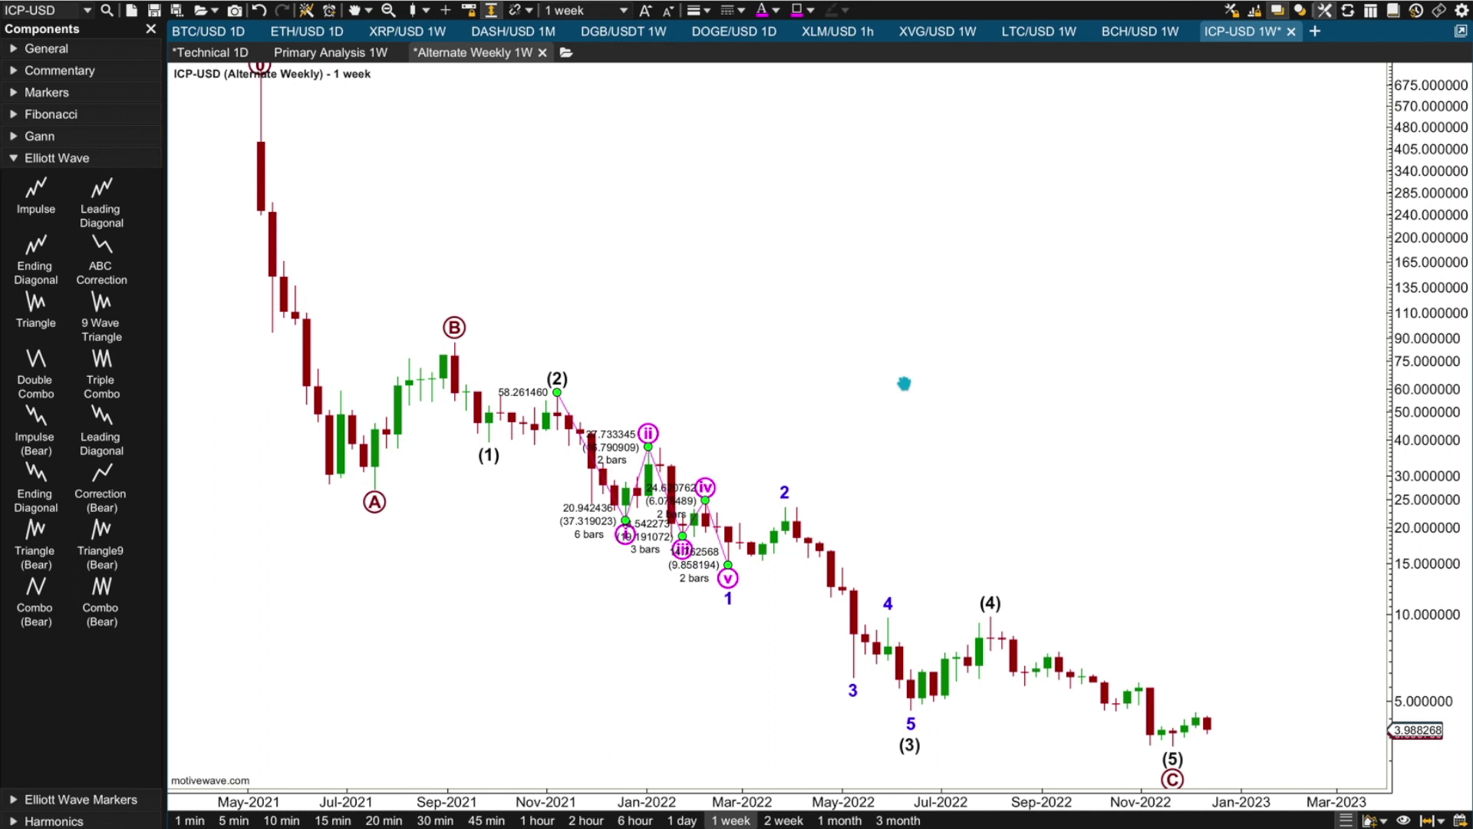
right_click(700, 527)
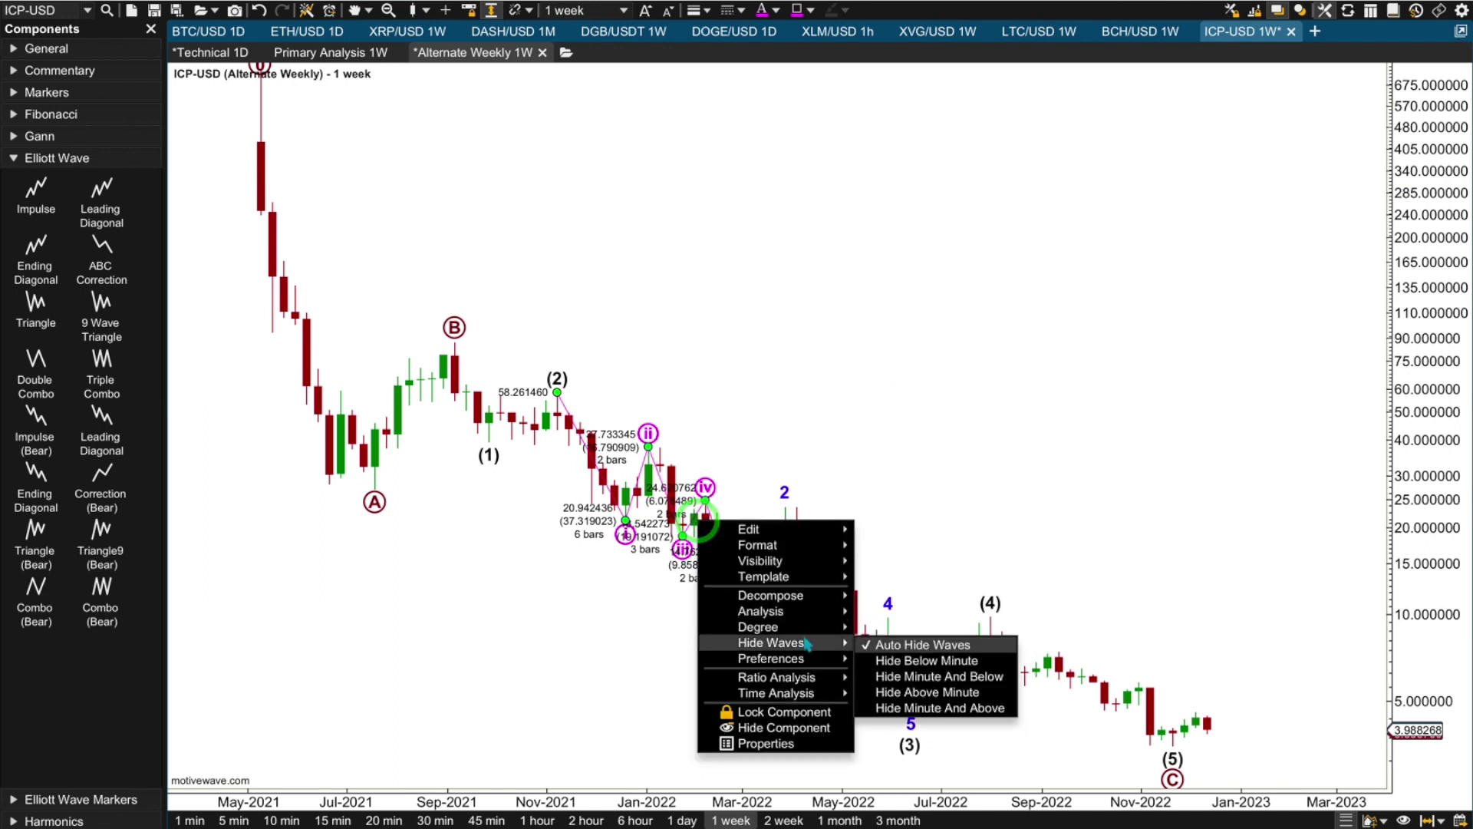
mouse_move(813, 610)
left_click(903, 608)
left_click(714, 385)
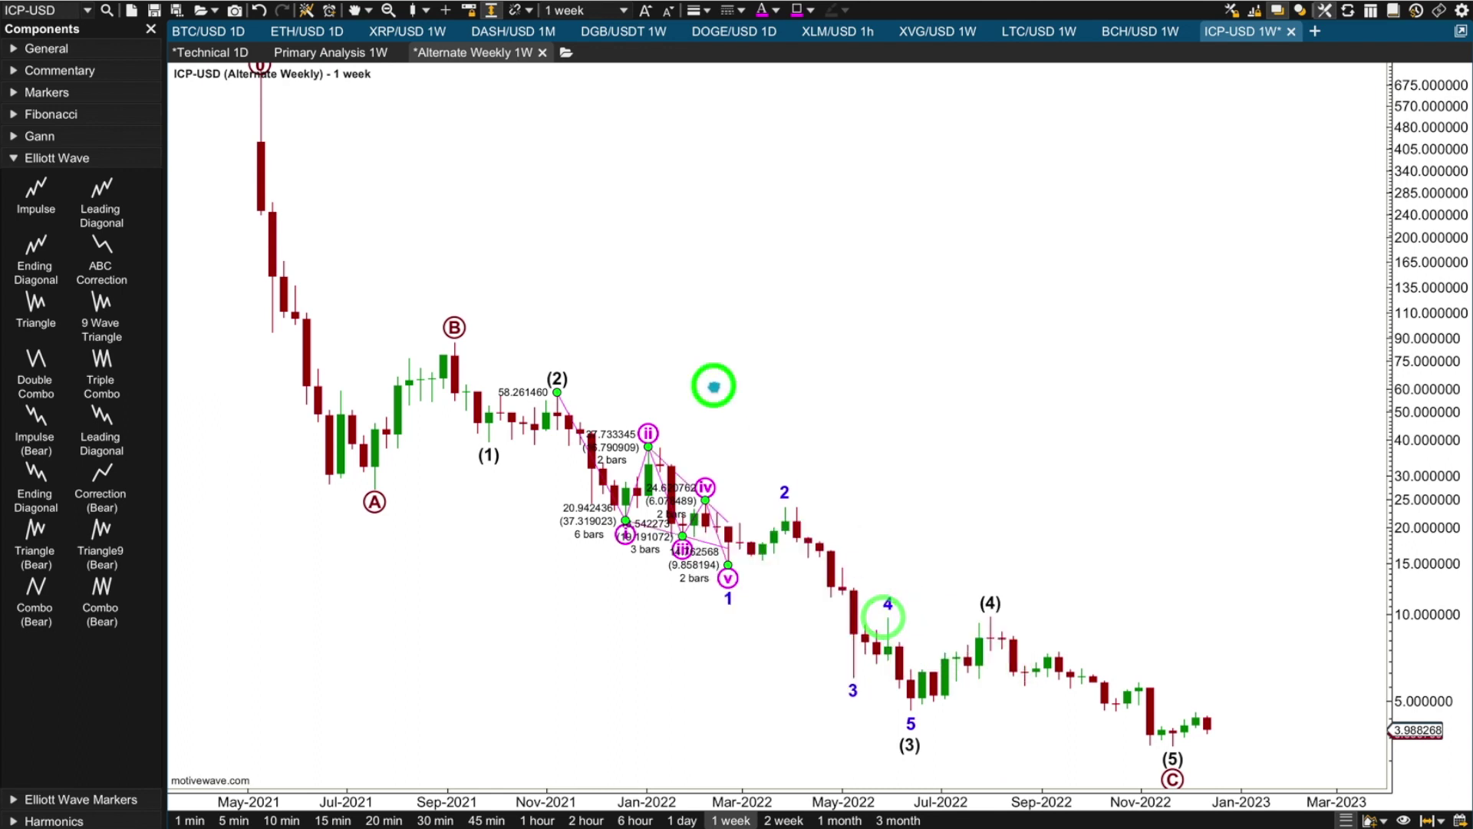
- Review the Minor impulse, then return to the Primary Analysis 1W chart
left_click(784, 493)
left_click(963, 435)
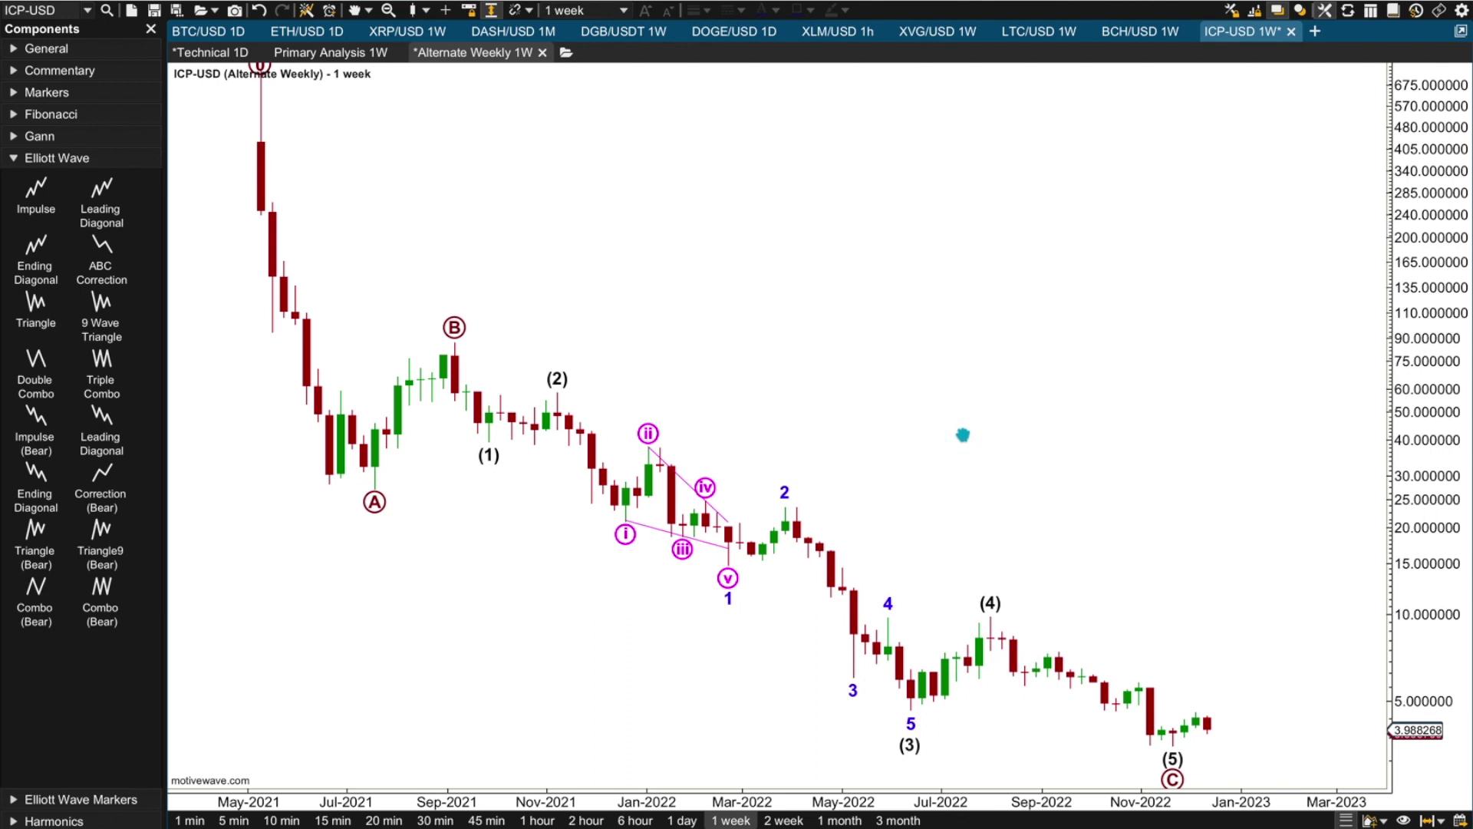
left_click(337, 55)
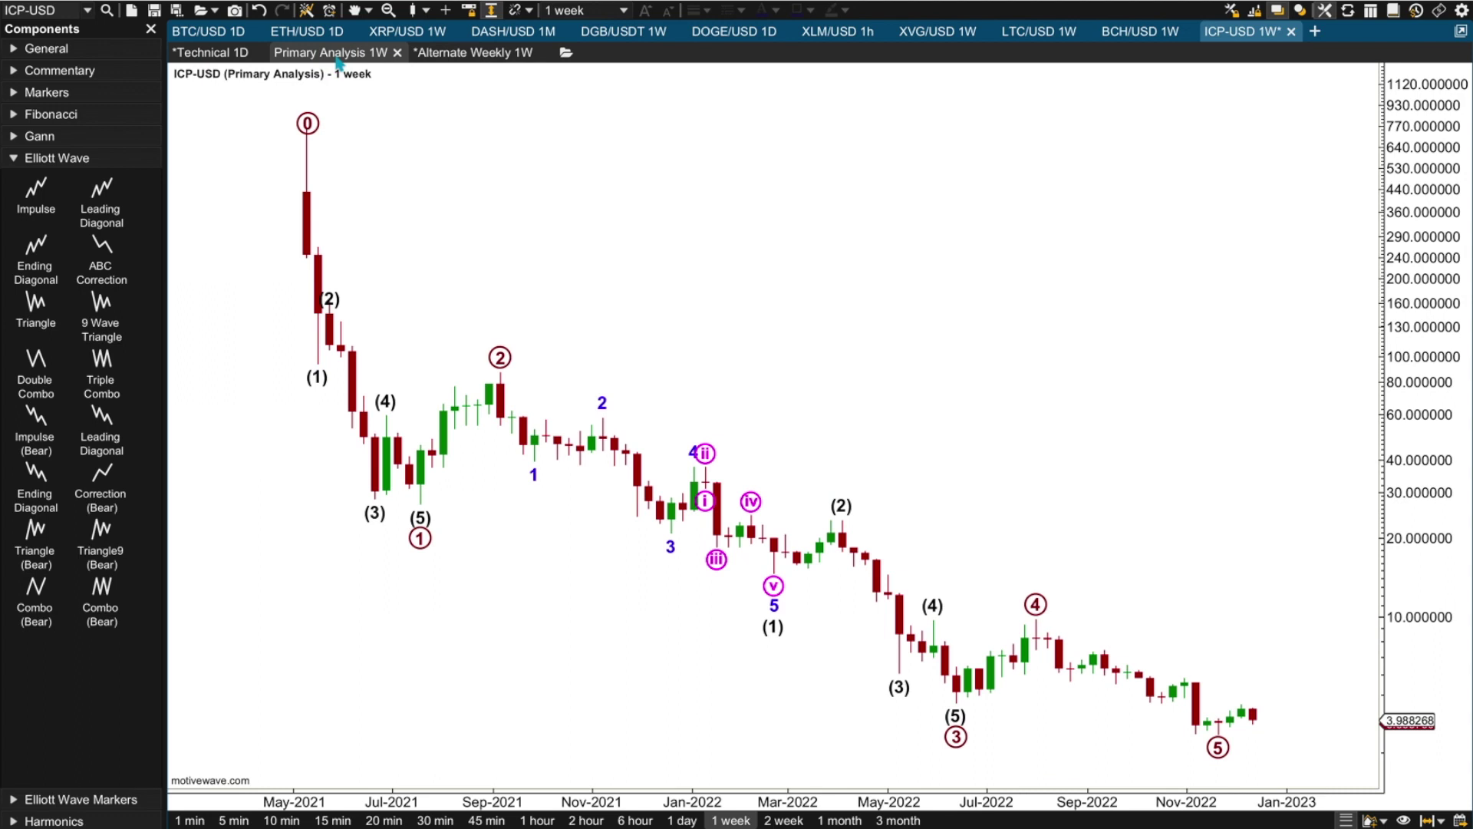
left_click(460, 59)
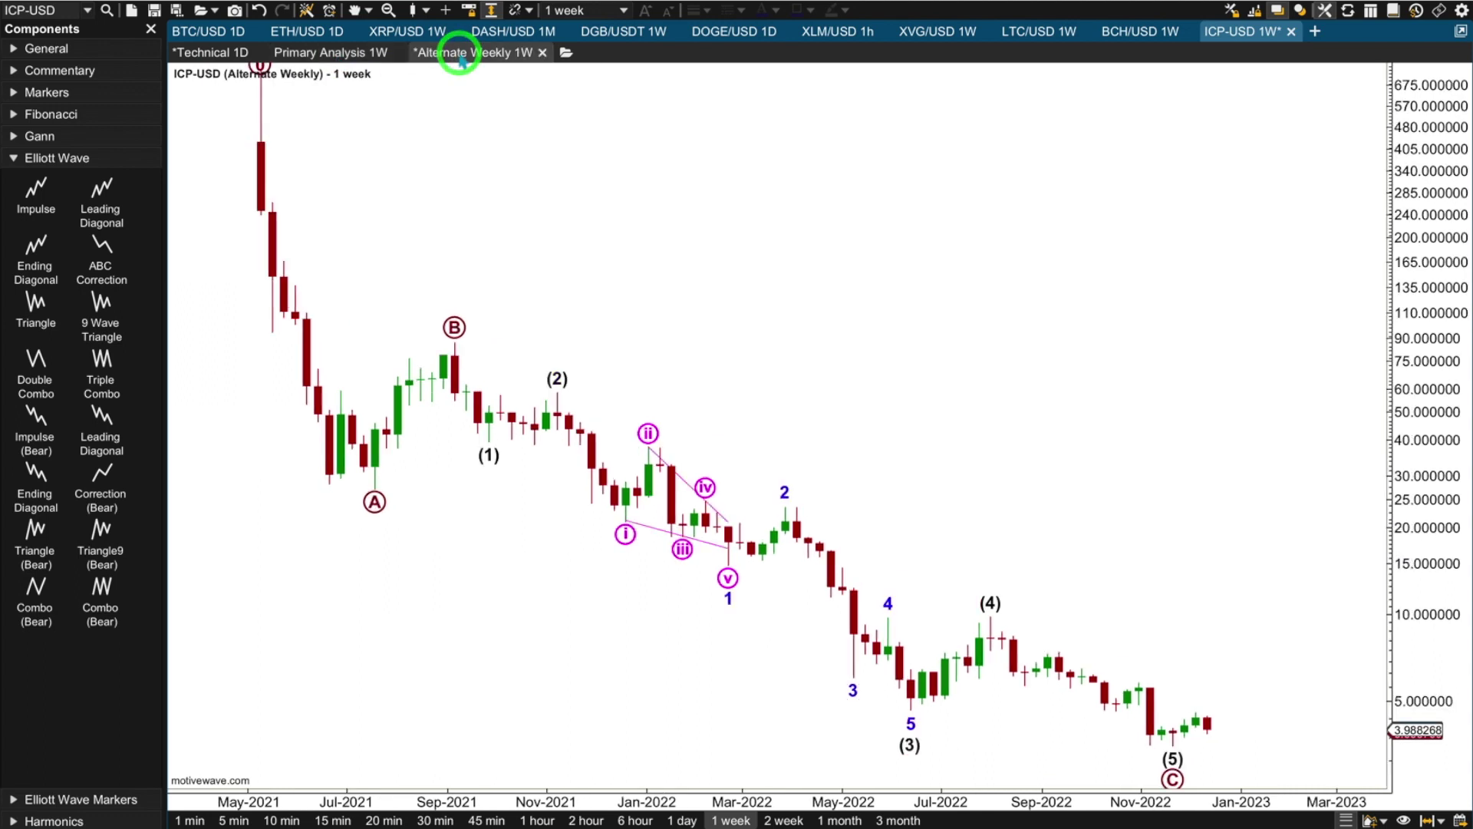
left_click_drag(1373, 770, 1388, 742)
left_click(311, 55)
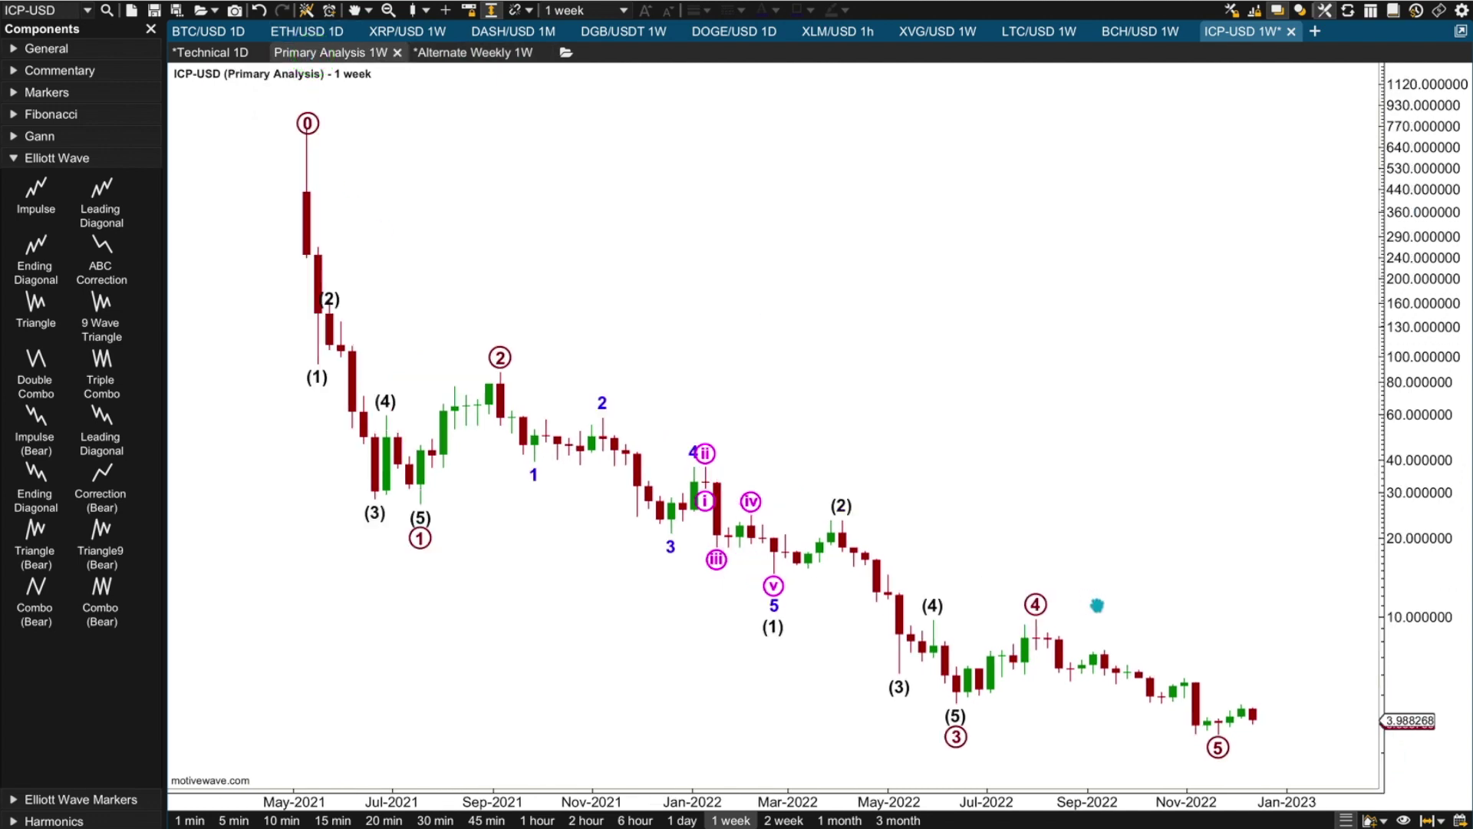
left_click(1036, 604)
right_click(1081, 651)
mouse_move(1155, 686)
left_click(1299, 721)
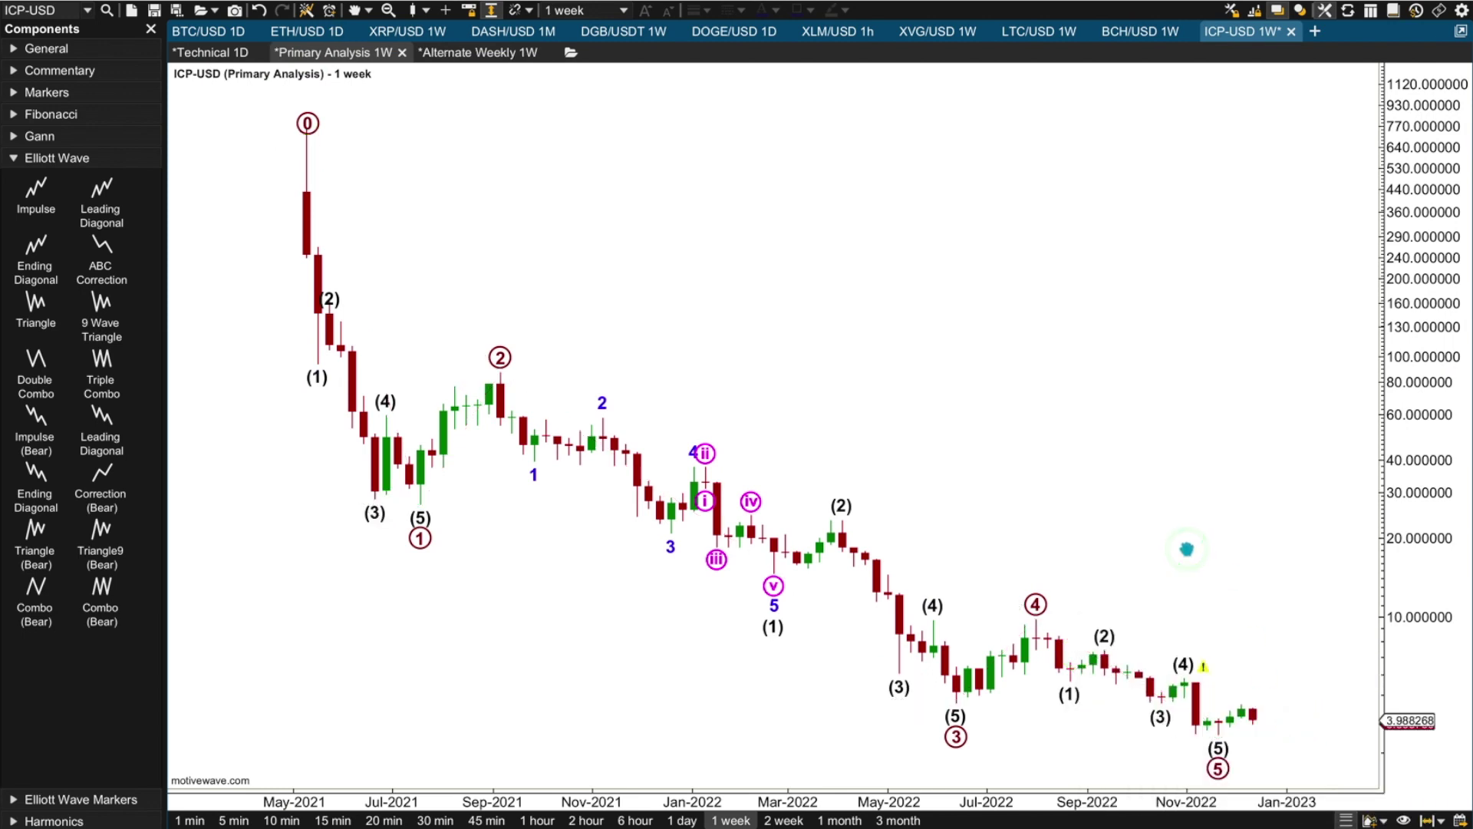
left_click_drag(1220, 770, 1294, 772)
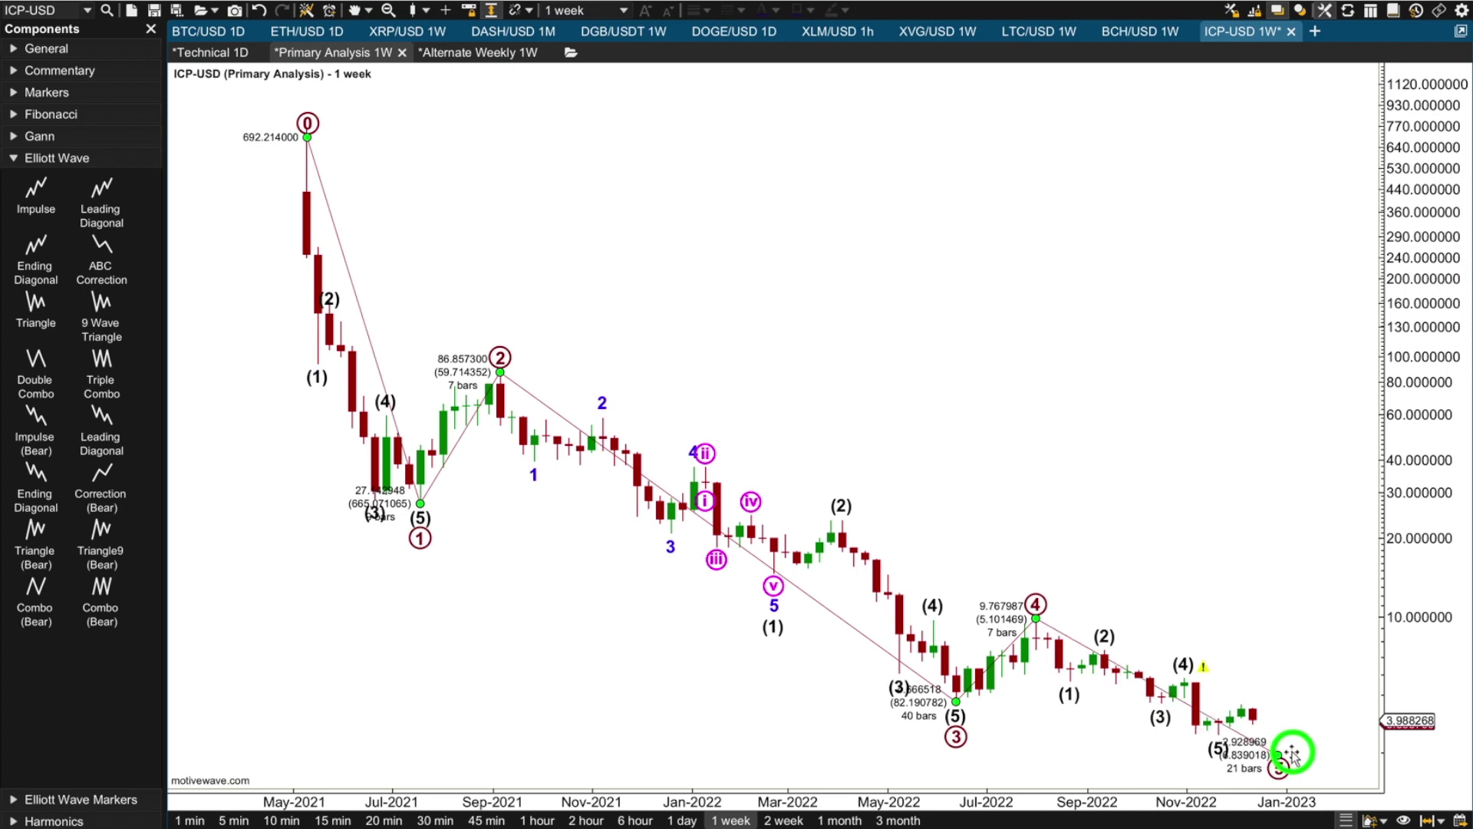
left_click(1165, 721)
left_click_drag(1165, 721, 1197, 736)
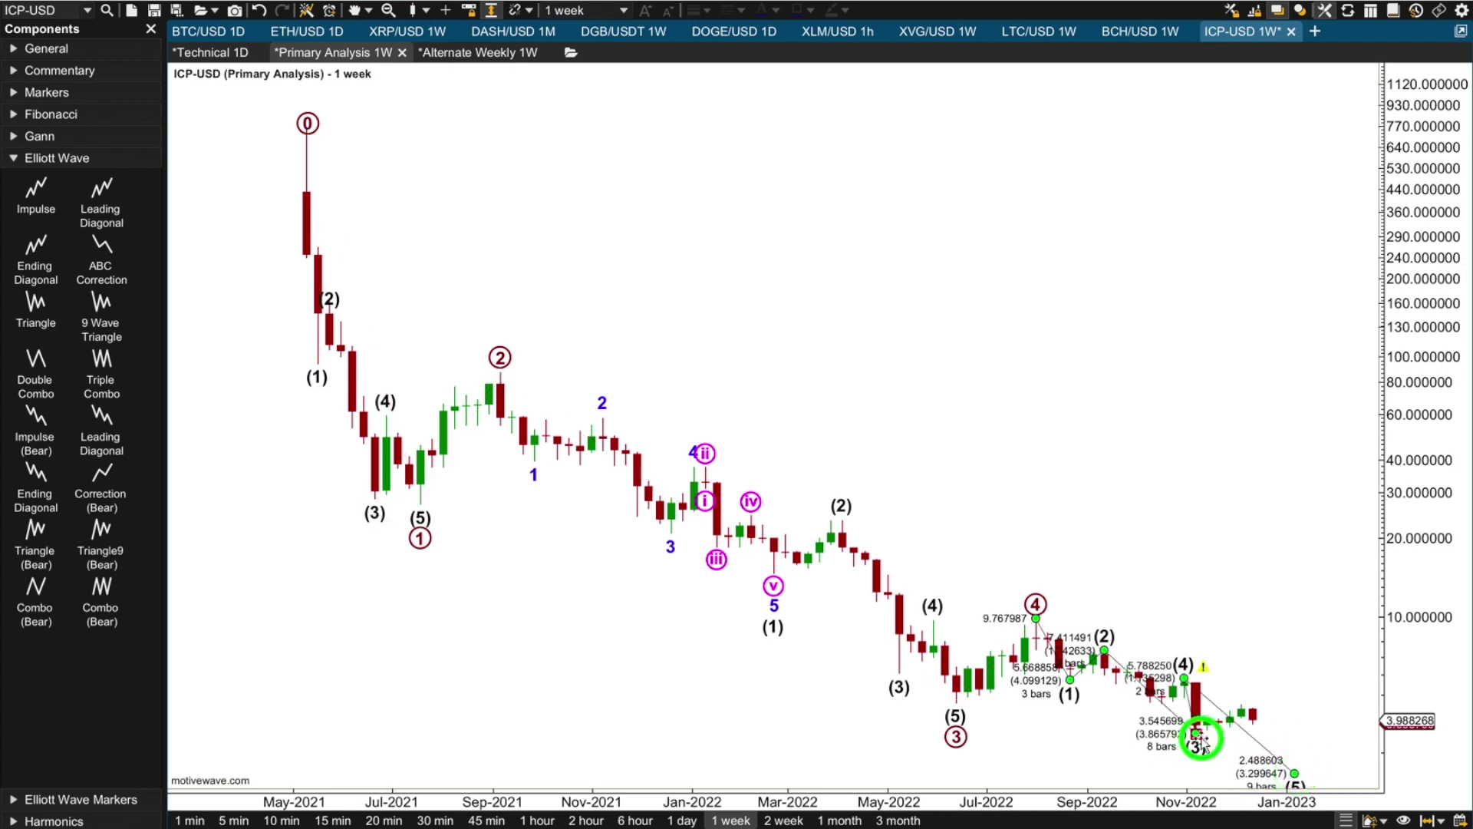
left_click_drag(1187, 683, 1250, 708)
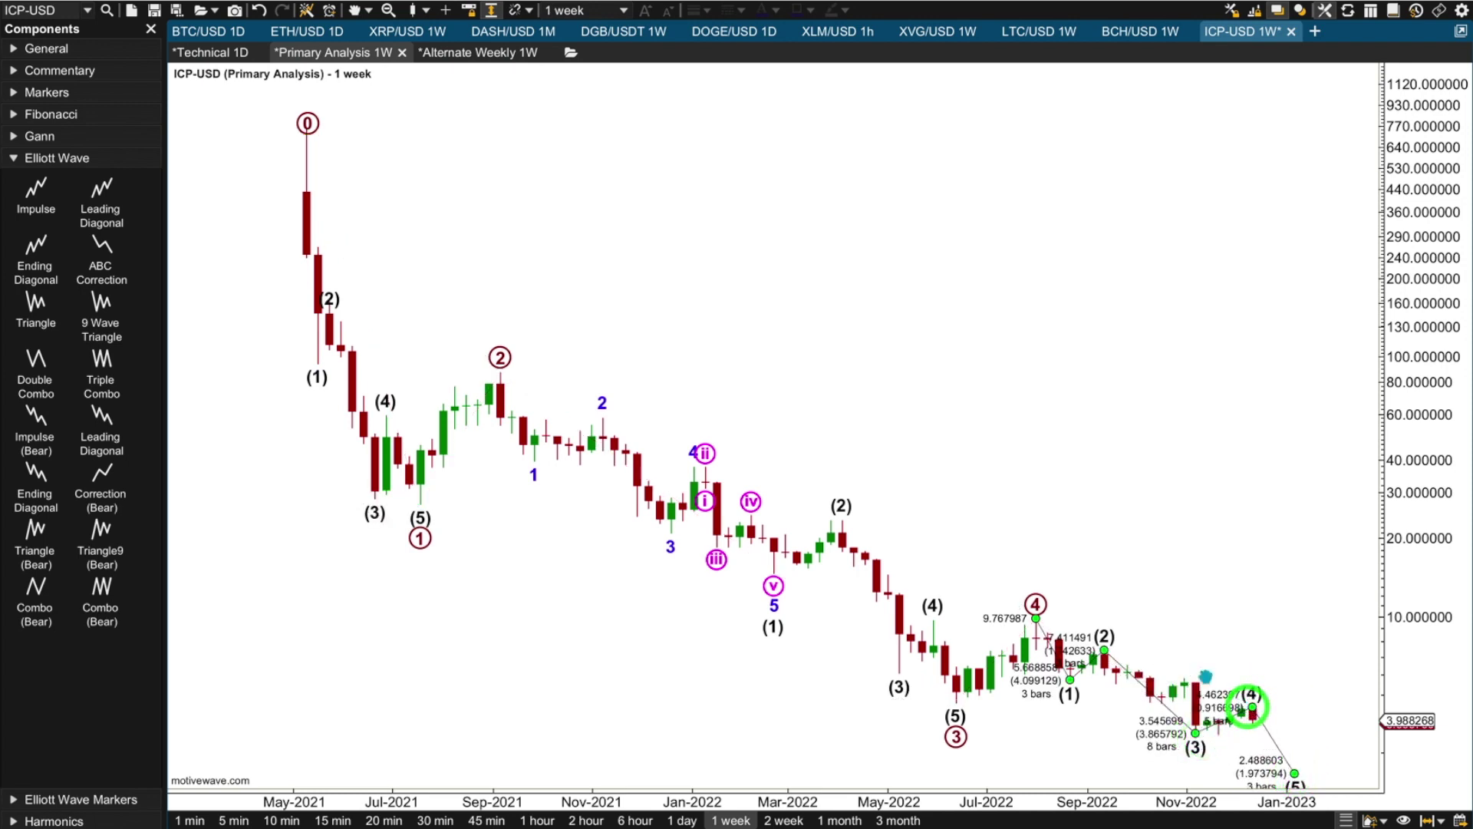
right_click(1138, 680)
mouse_move(1144, 683)
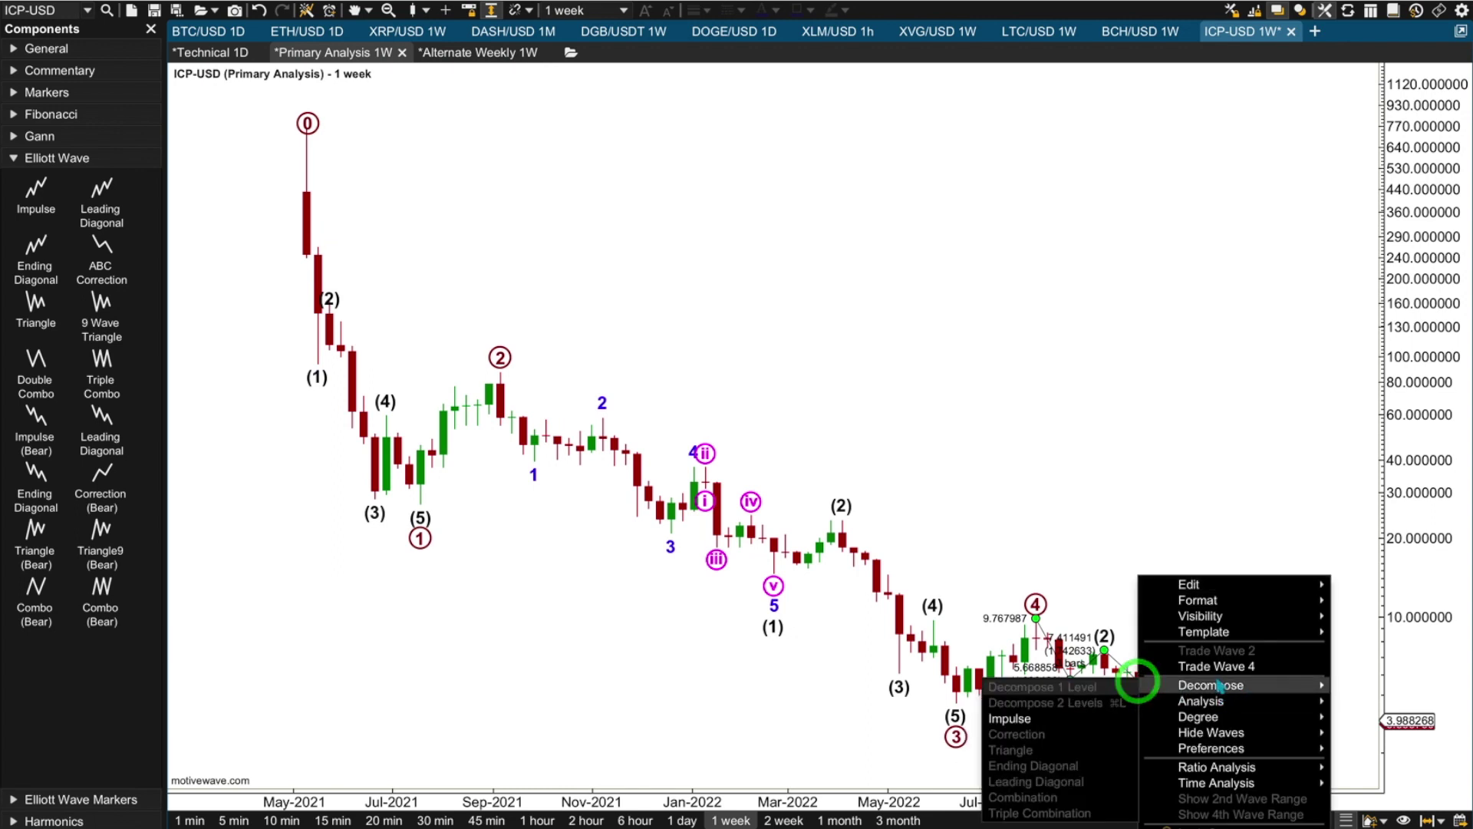
left_click(1010, 717)
left_click(1201, 511)
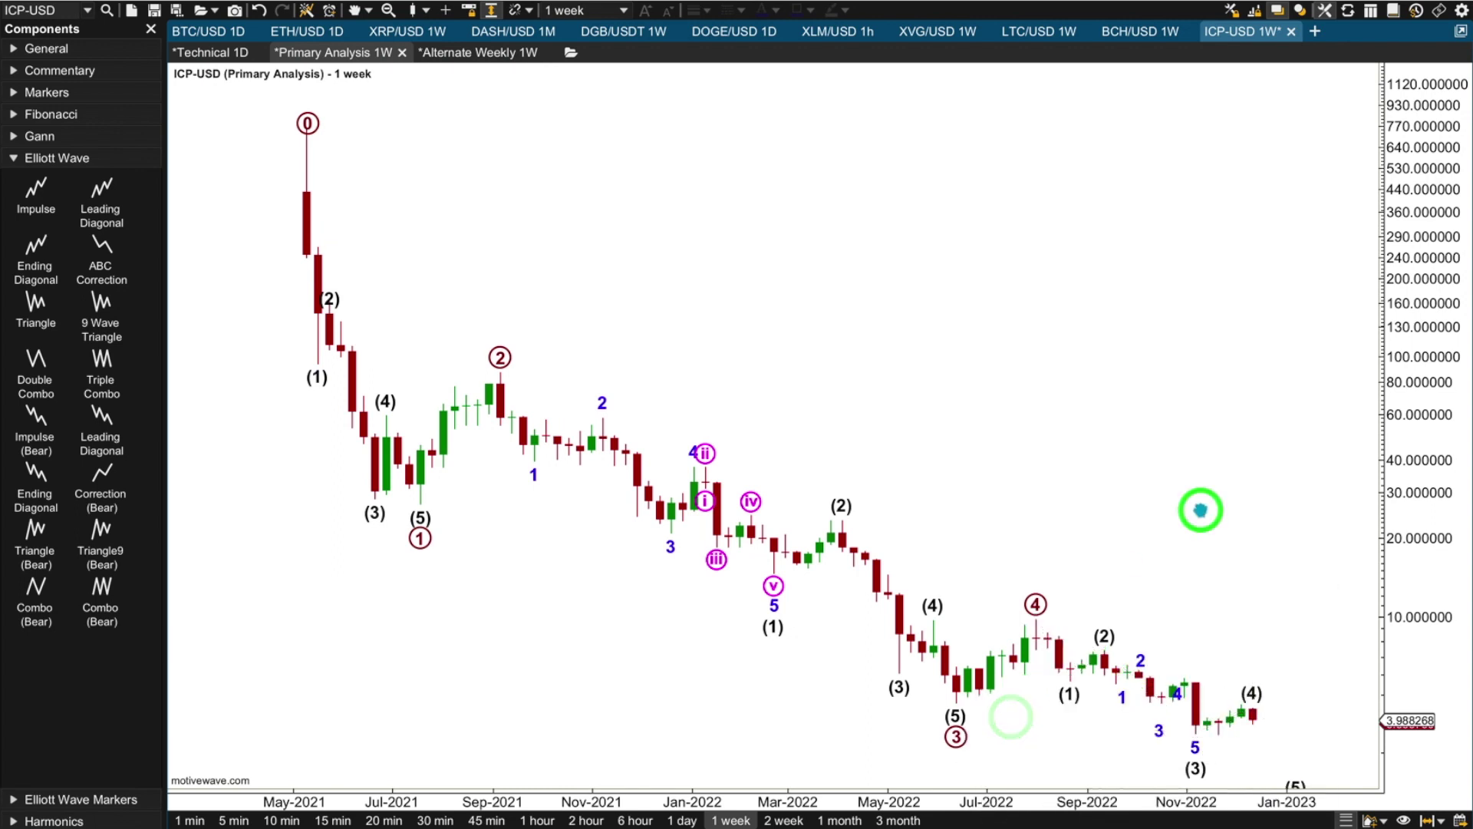
left_click(1129, 661)
left_click_drag(1129, 661, 1183, 680)
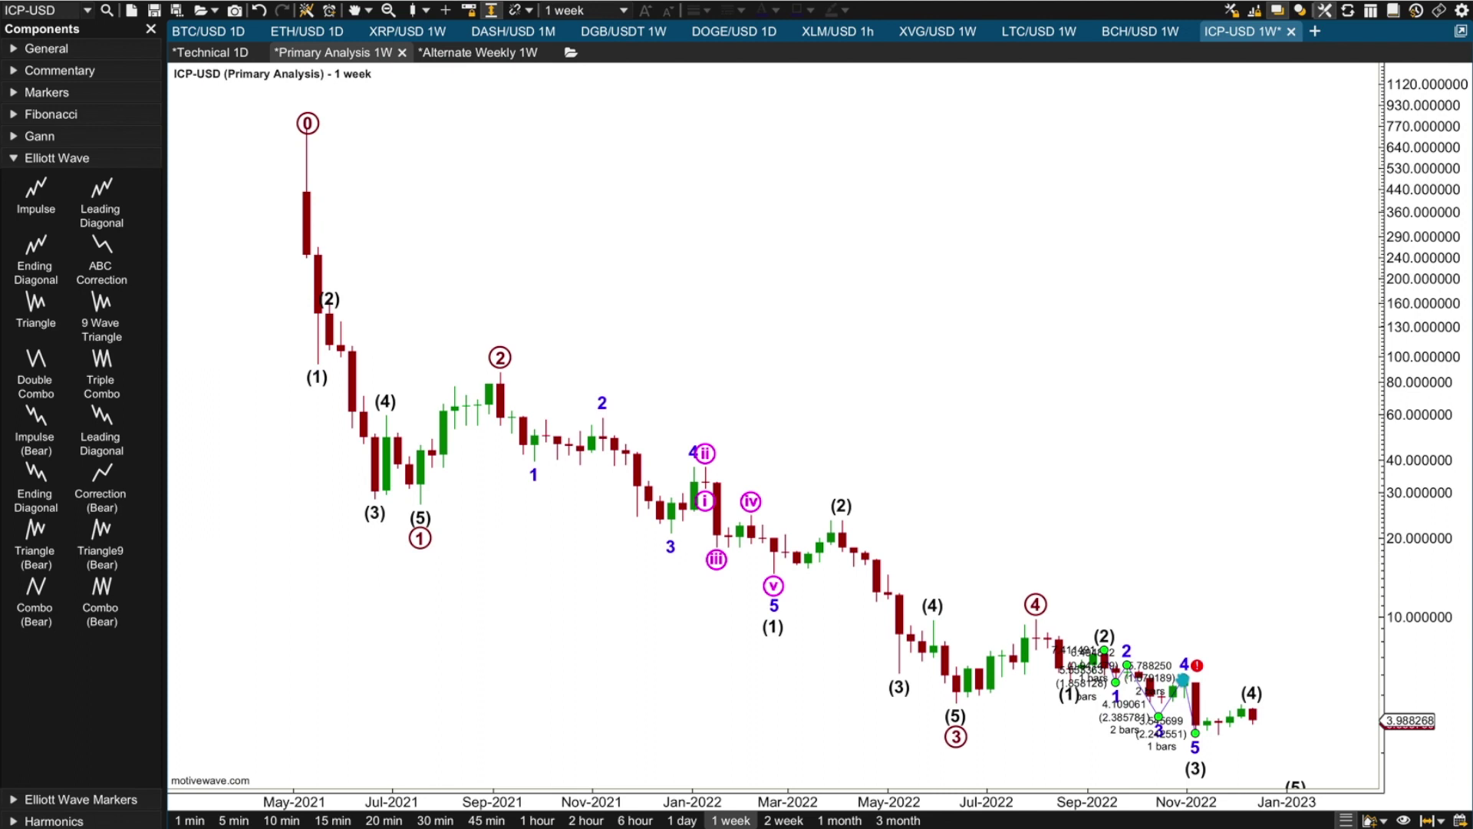
mouse_move(1136, 679)
left_mouse_down()
mouse_move(1167, 355)
mouse_move(1200, 417)
left_mouse_up()
key("Delete")
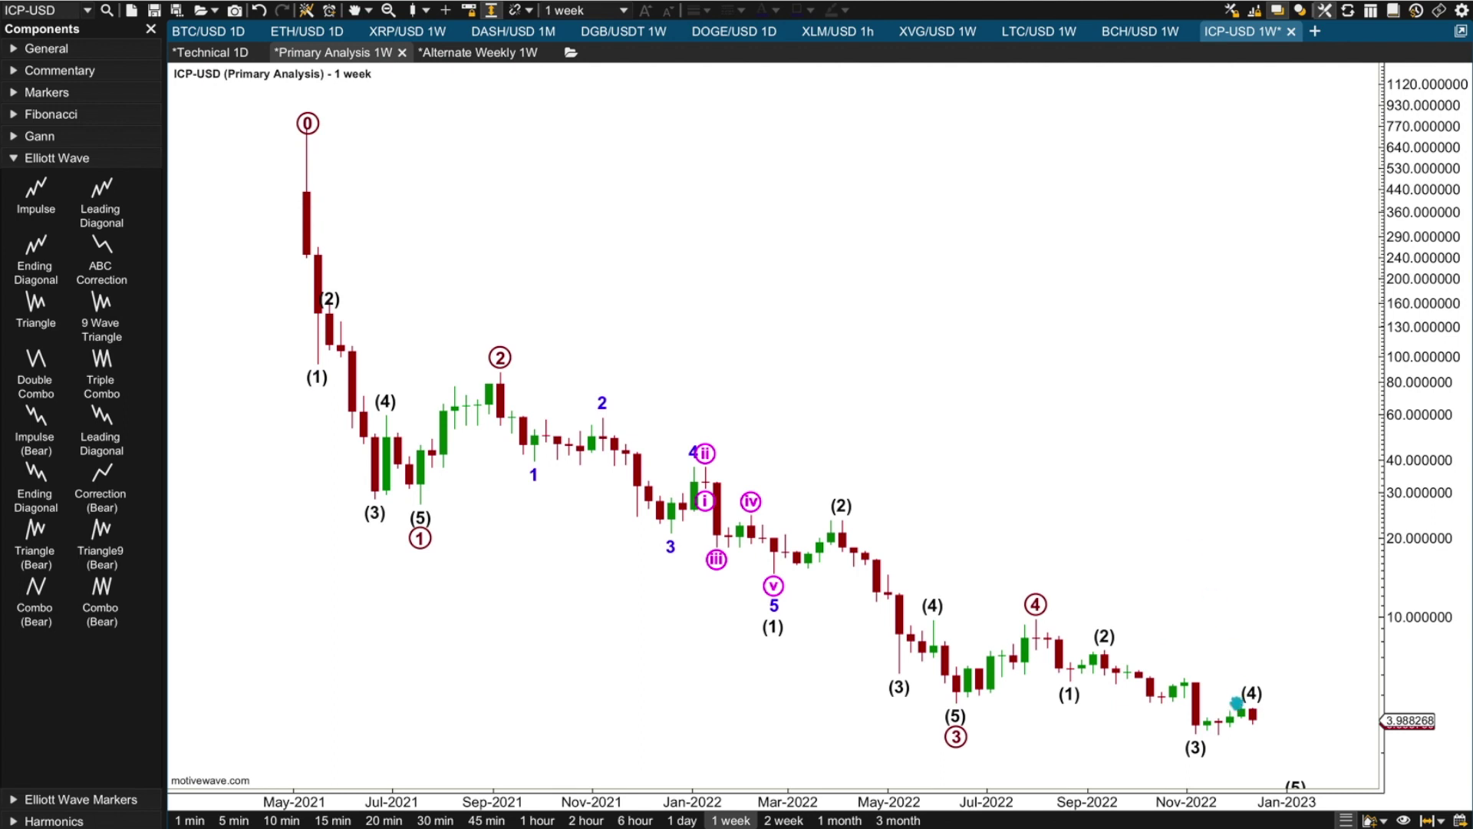
- Compress the price scale and move intermediate points (1) and (2) later and lower
left_click(1241, 700)
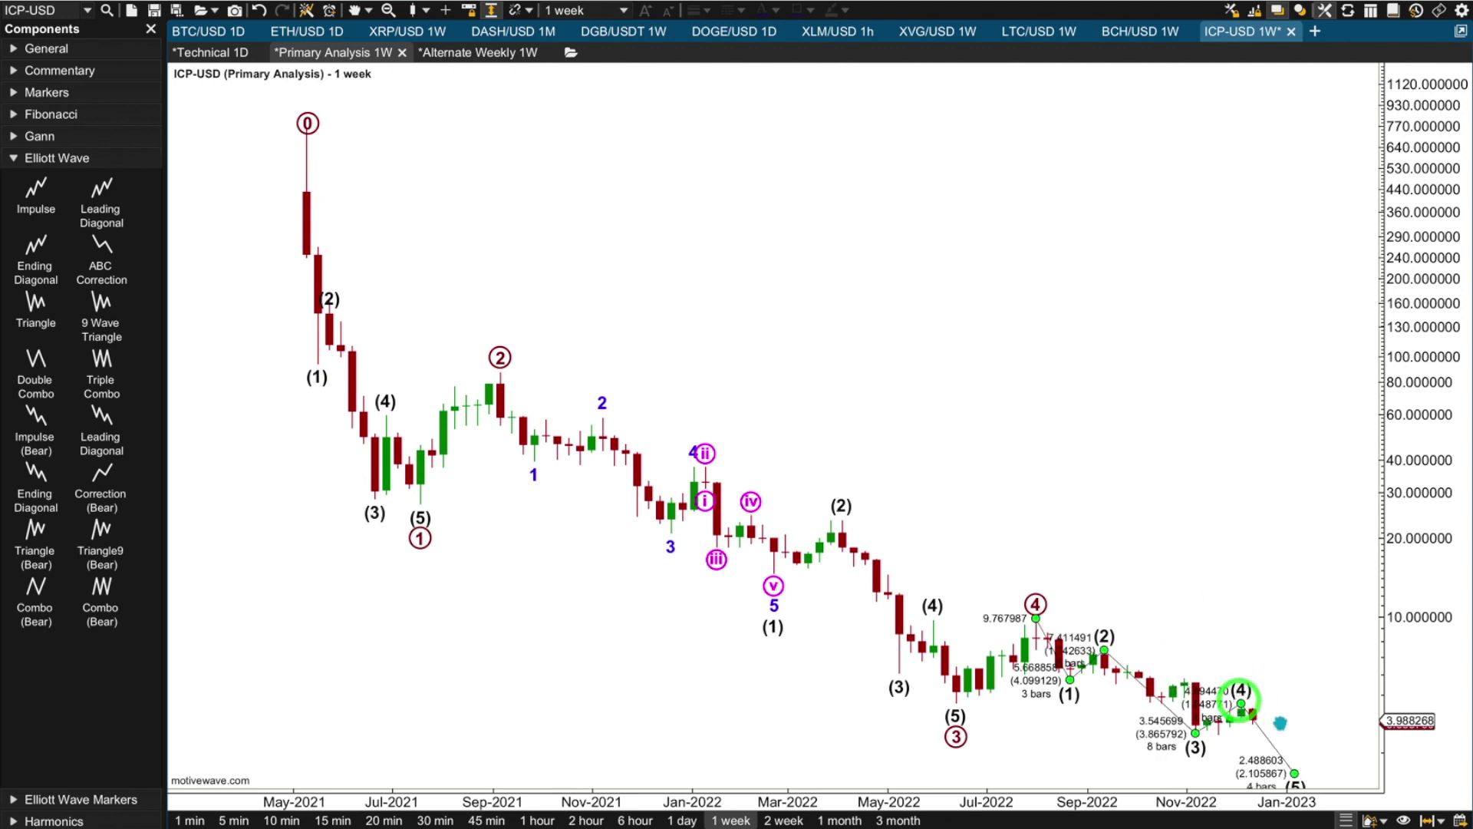
left_click_drag(1372, 765, 1386, 699)
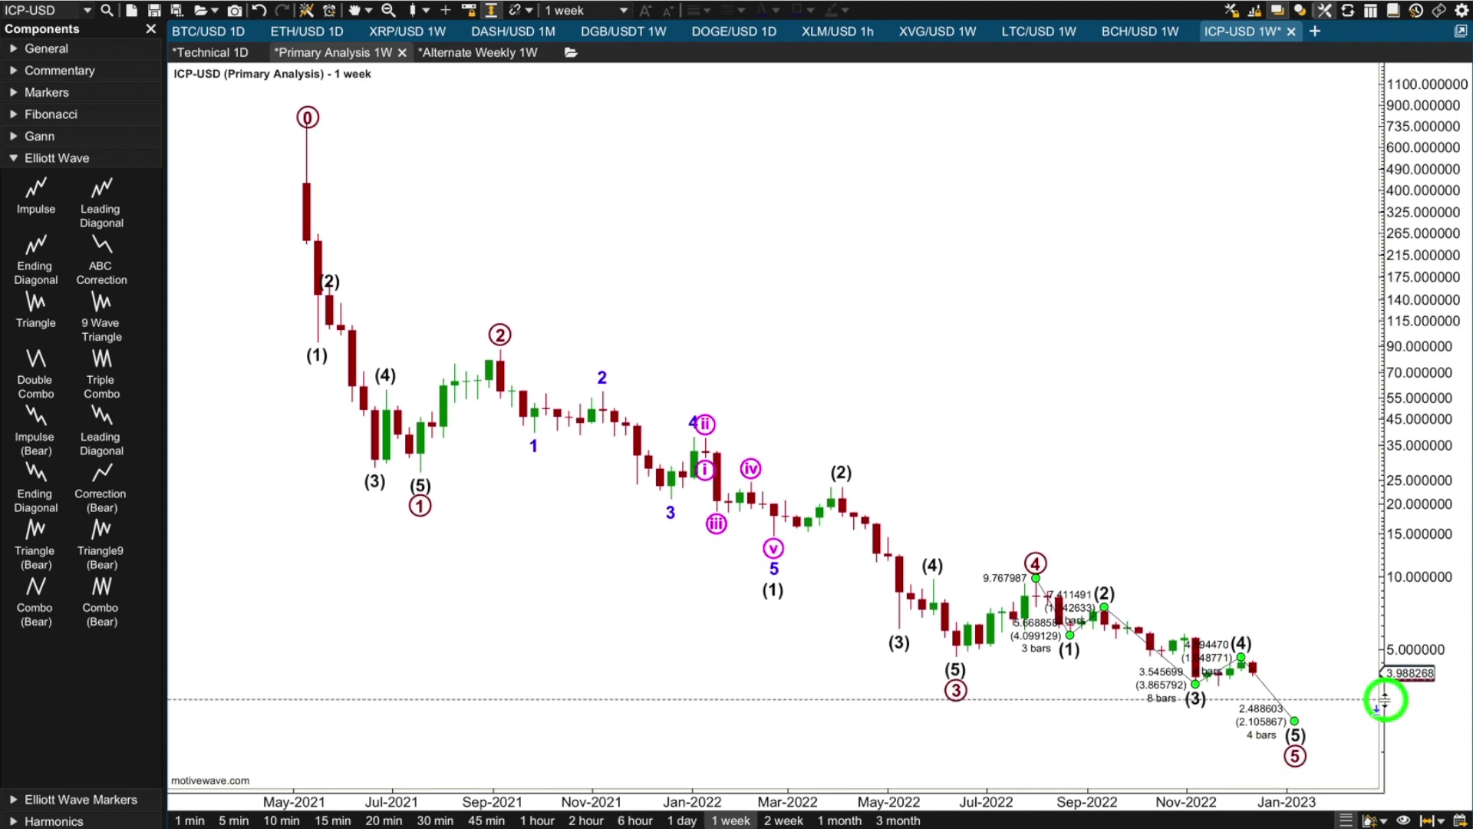
left_click_drag(1084, 639, 1160, 656)
left_click_drag(1161, 606, 1185, 631)
left_click(1095, 502)
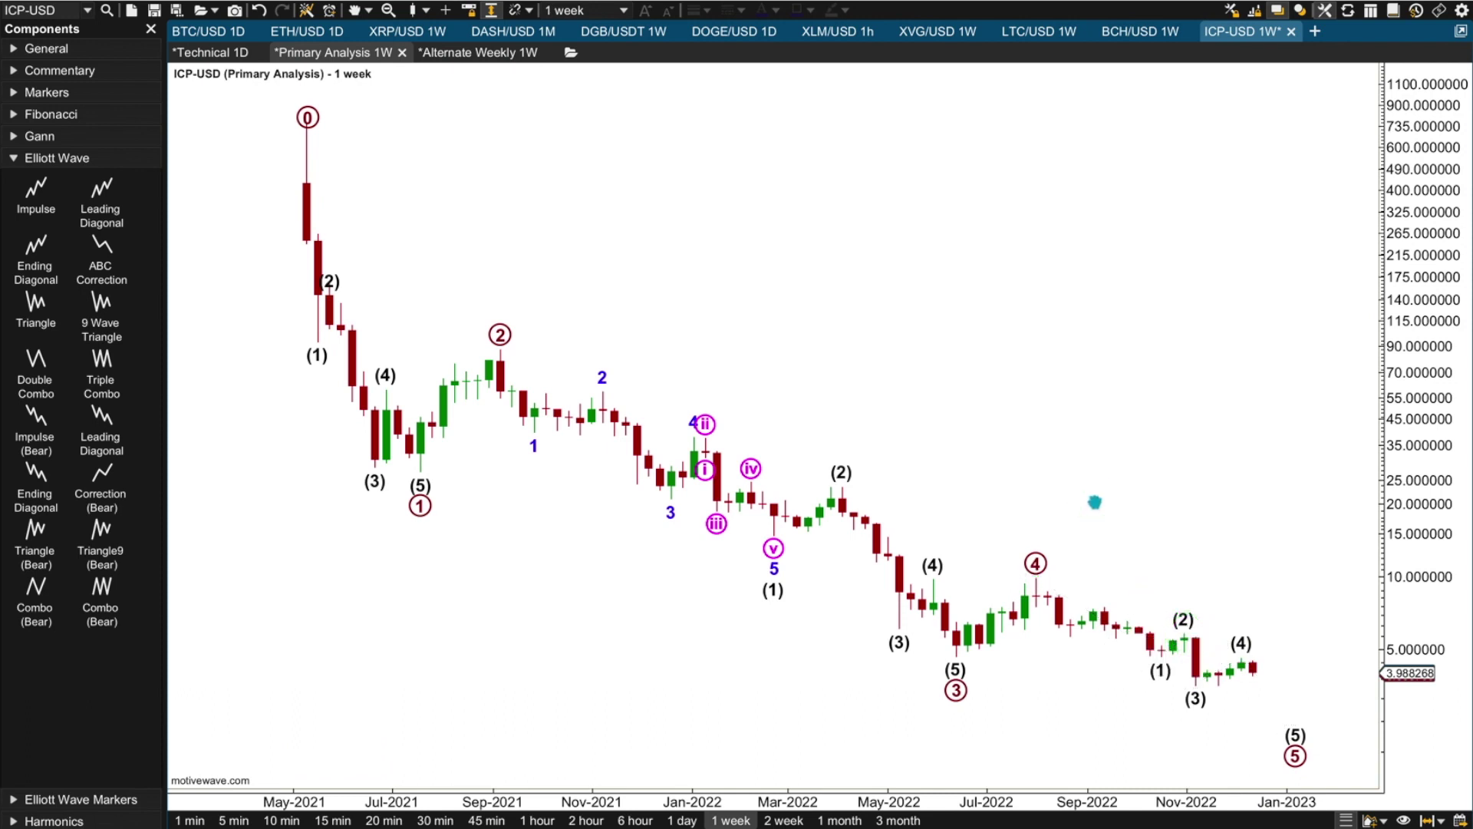
- Review the revised count ending at the projected 2.488603 low in early January 2023
left_click(1194, 706)
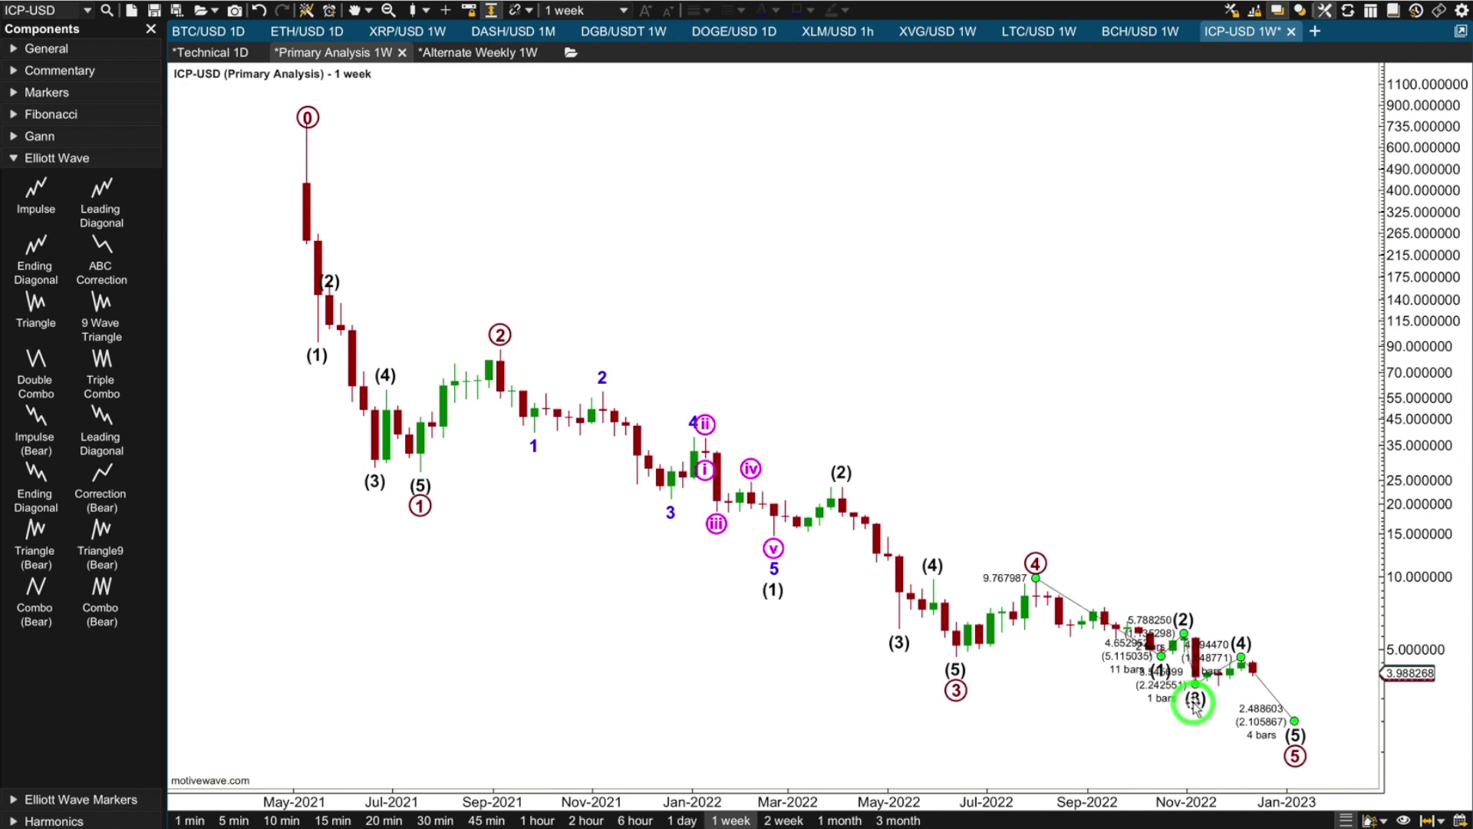
left_click(1136, 495)
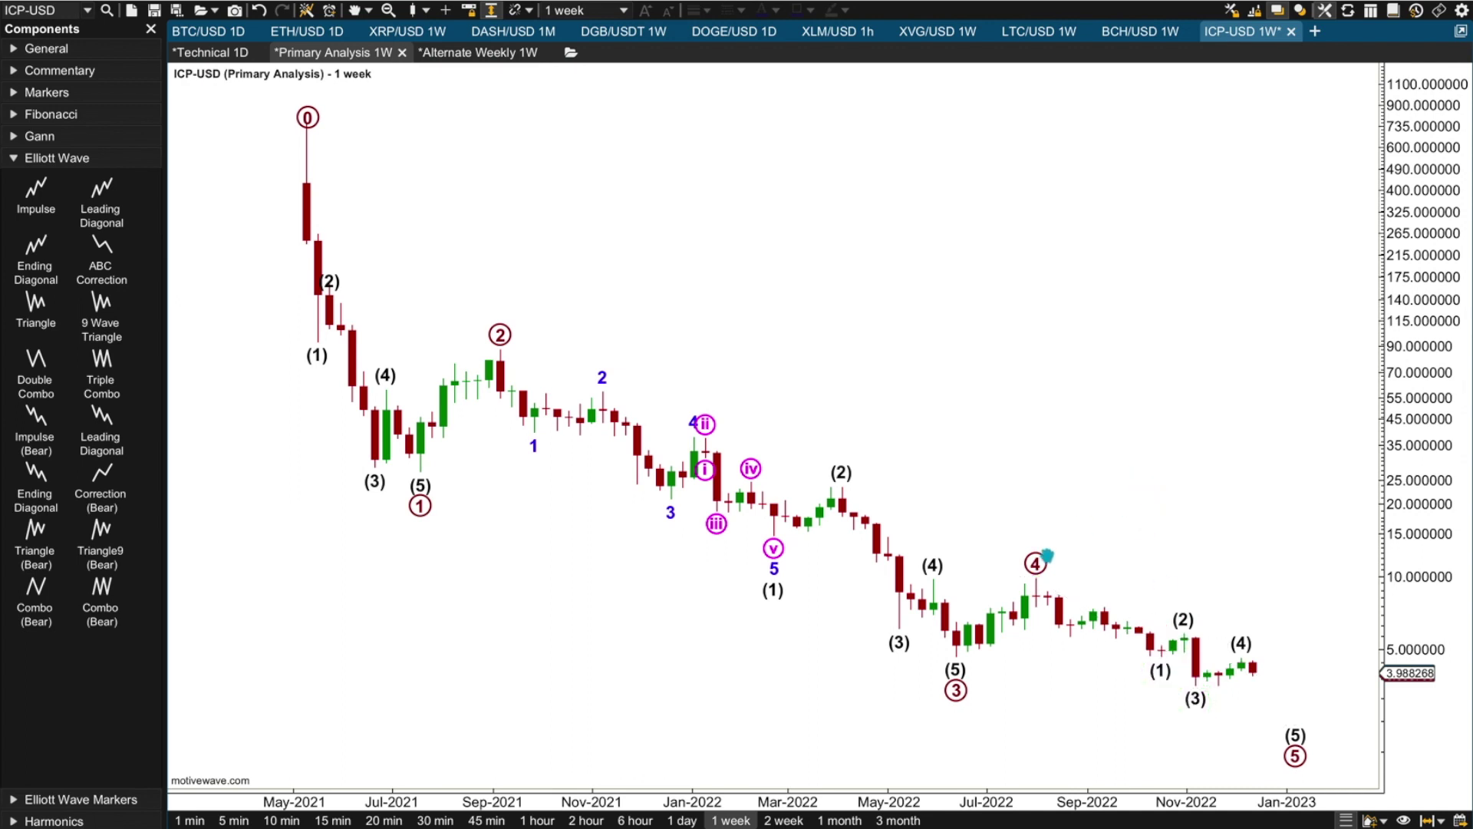
left_click(1042, 607)
left_click(1062, 590)
left_click(1065, 643)
left_click(1098, 608)
left_click(1158, 657)
left_click(1269, 532)
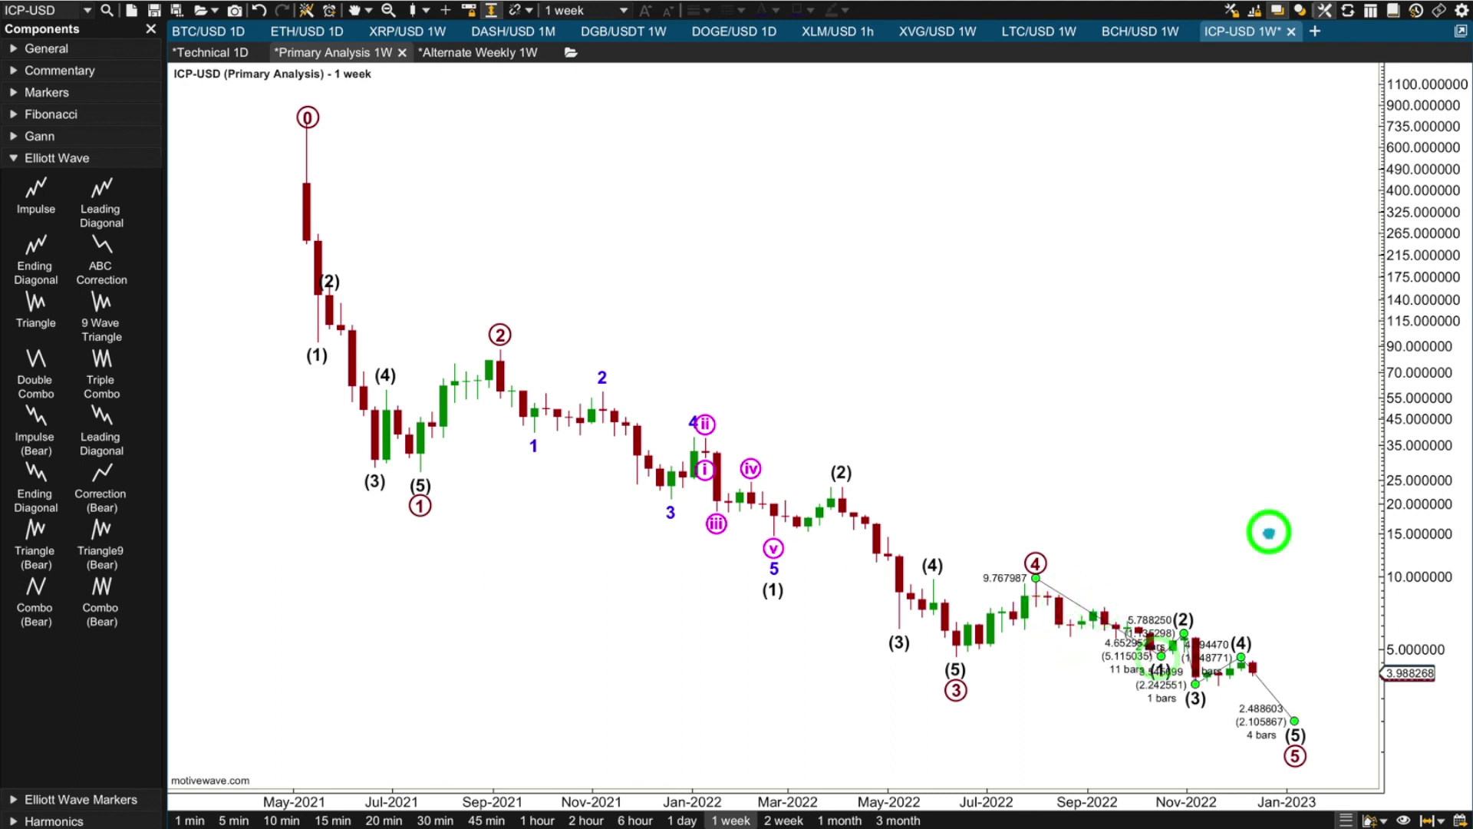
left_click(1197, 702)
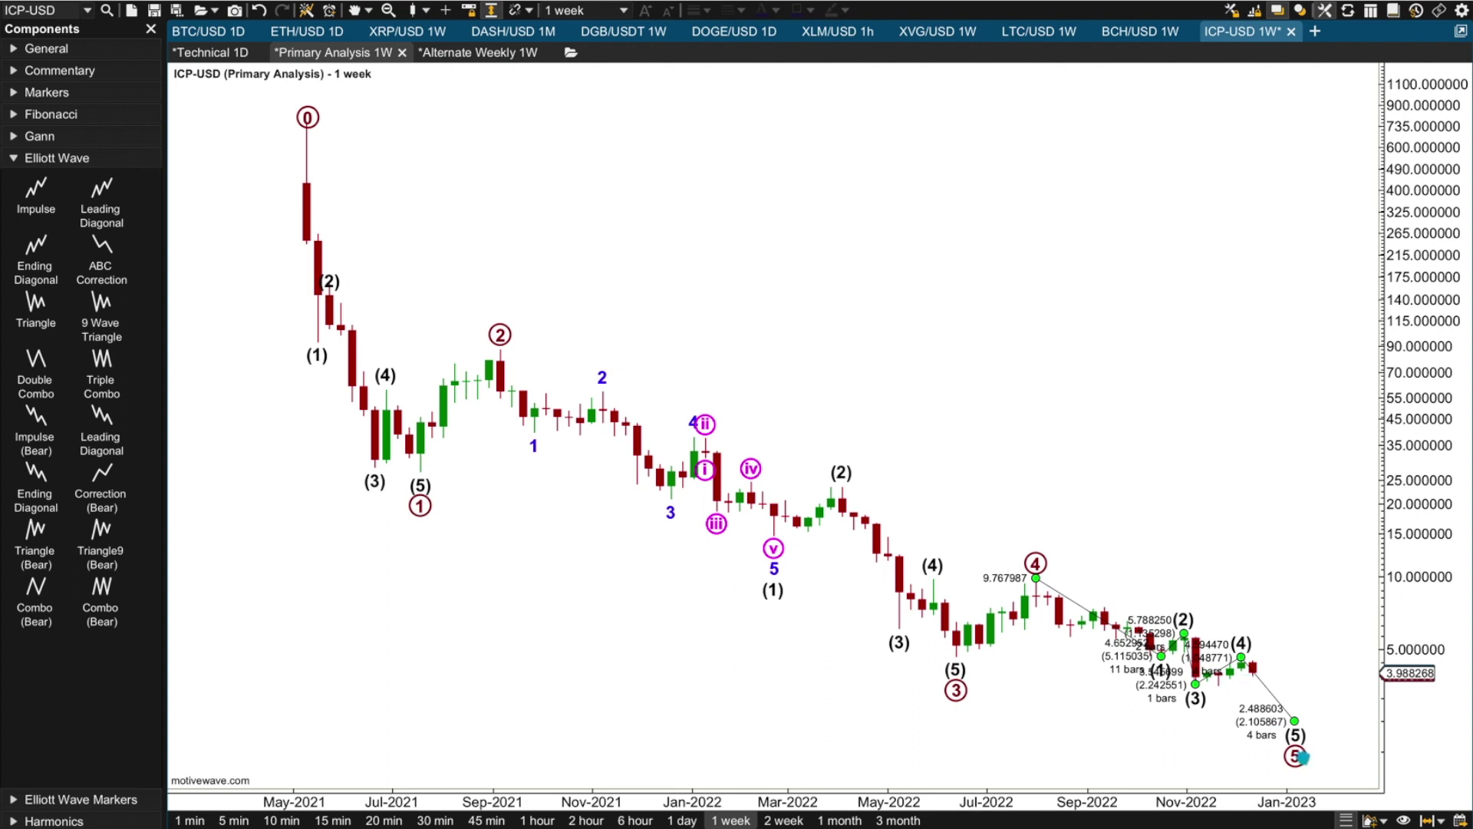
left_click(1160, 730)
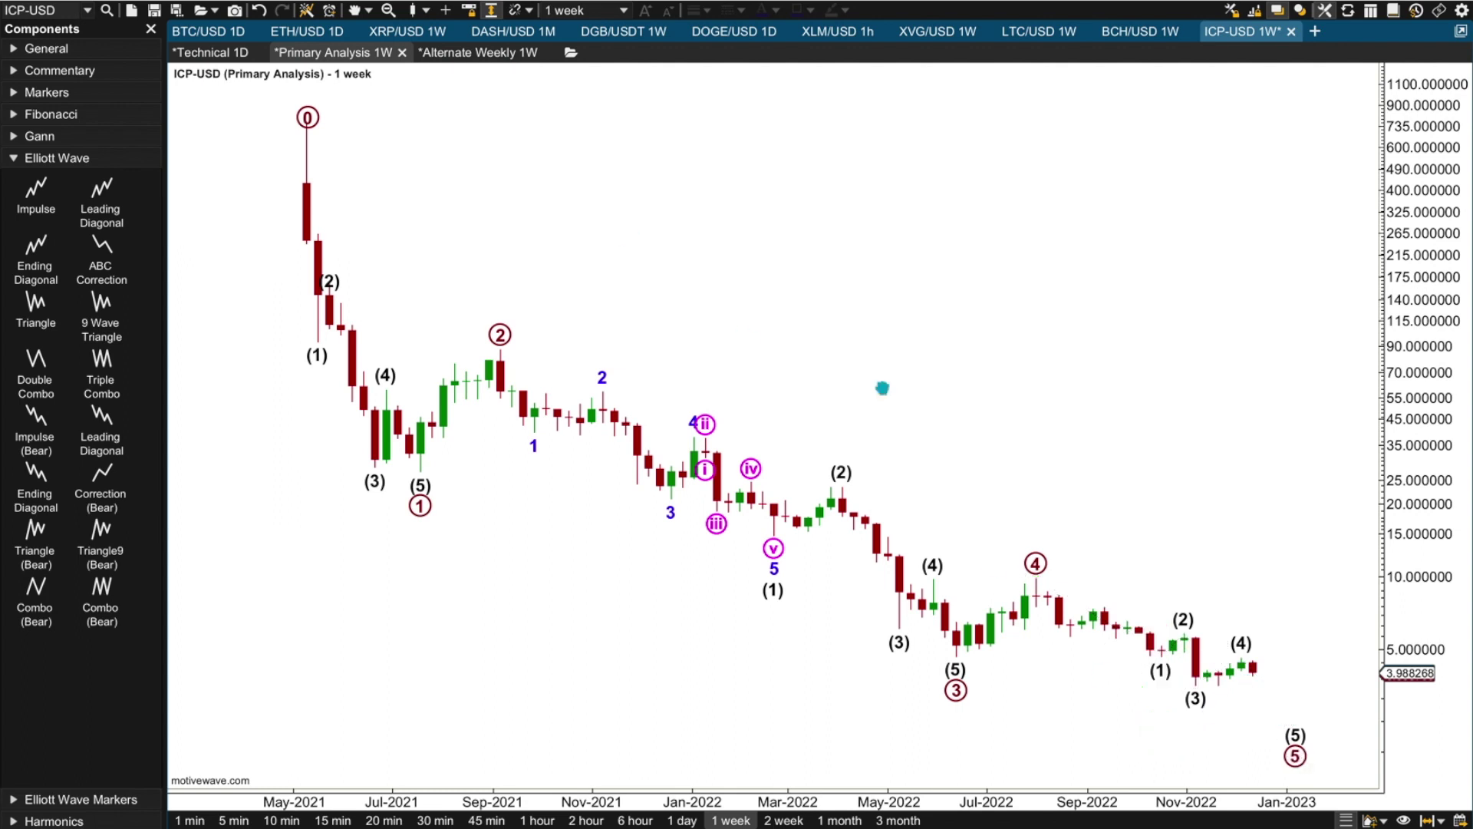
left_click(1035, 564)
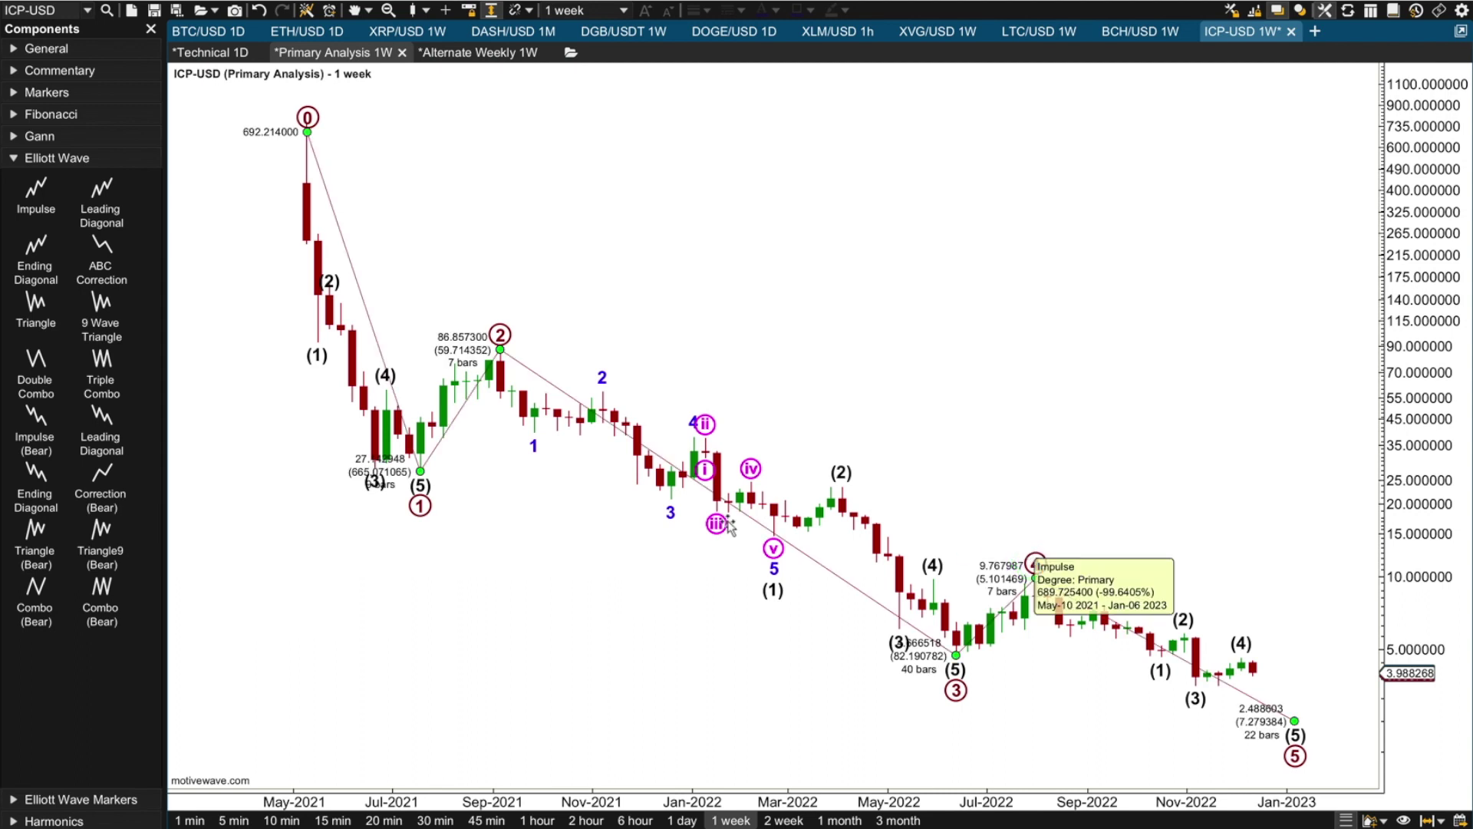
left_click(44, 48)
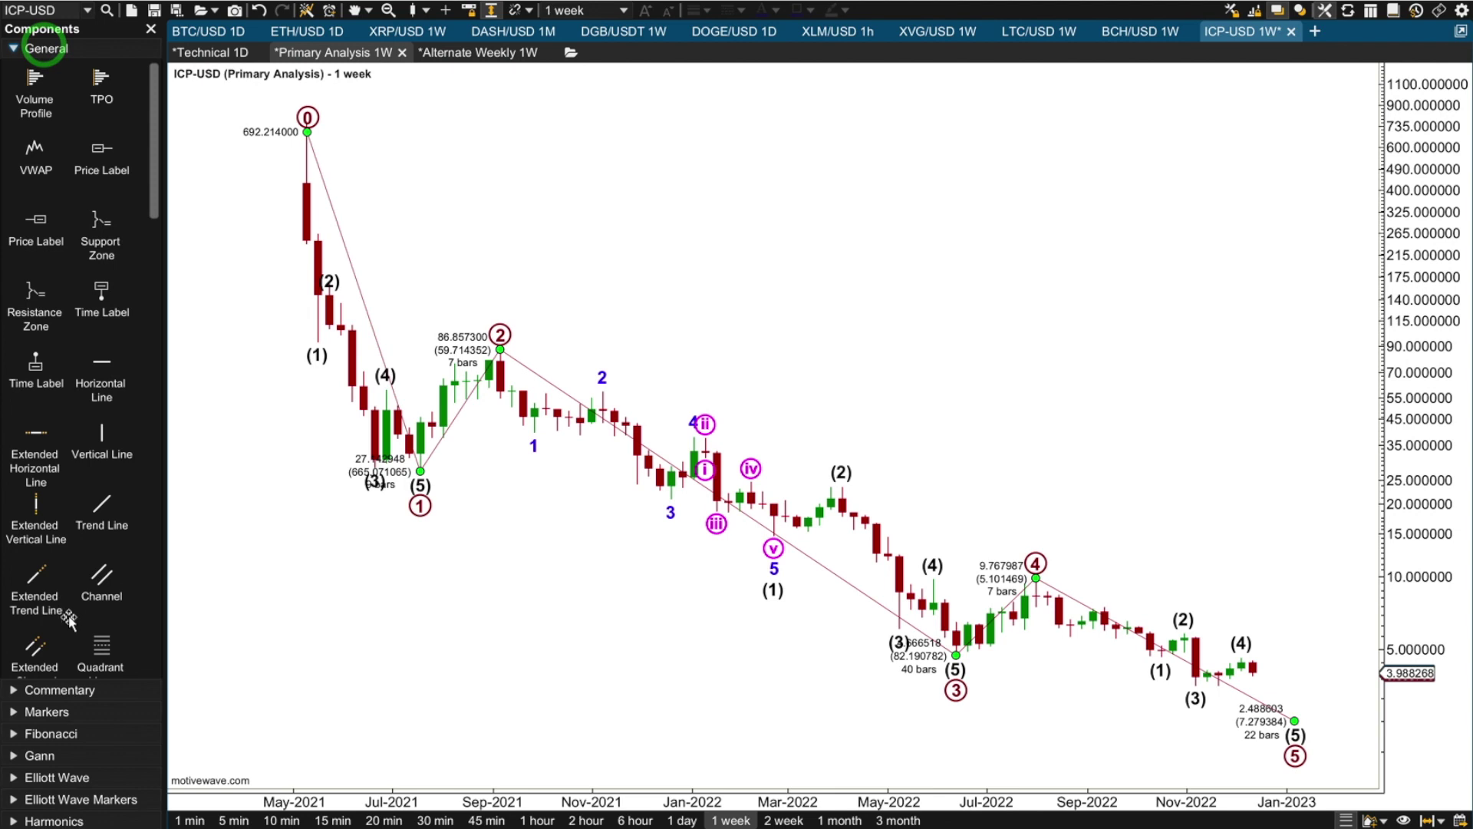
- Draw an Extended Channel sloping down along the wave lows to June 2022, widened up to the highs
left_click_drag(37, 648, 423, 472)
left_click_drag(880, 430, 956, 656)
left_click(686, 510)
left_click_drag(685, 511, 677, 416)
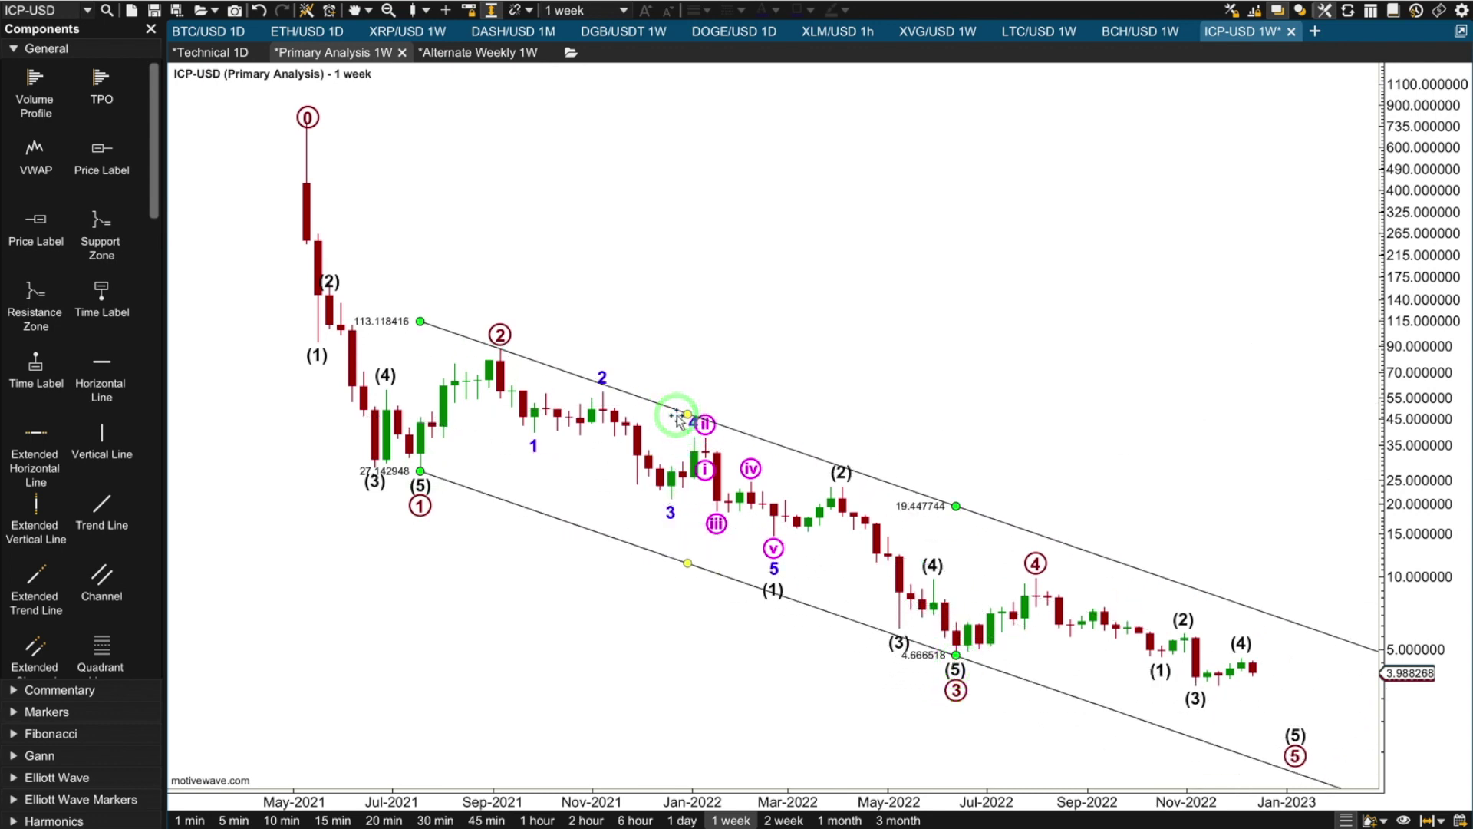
left_click(812, 205)
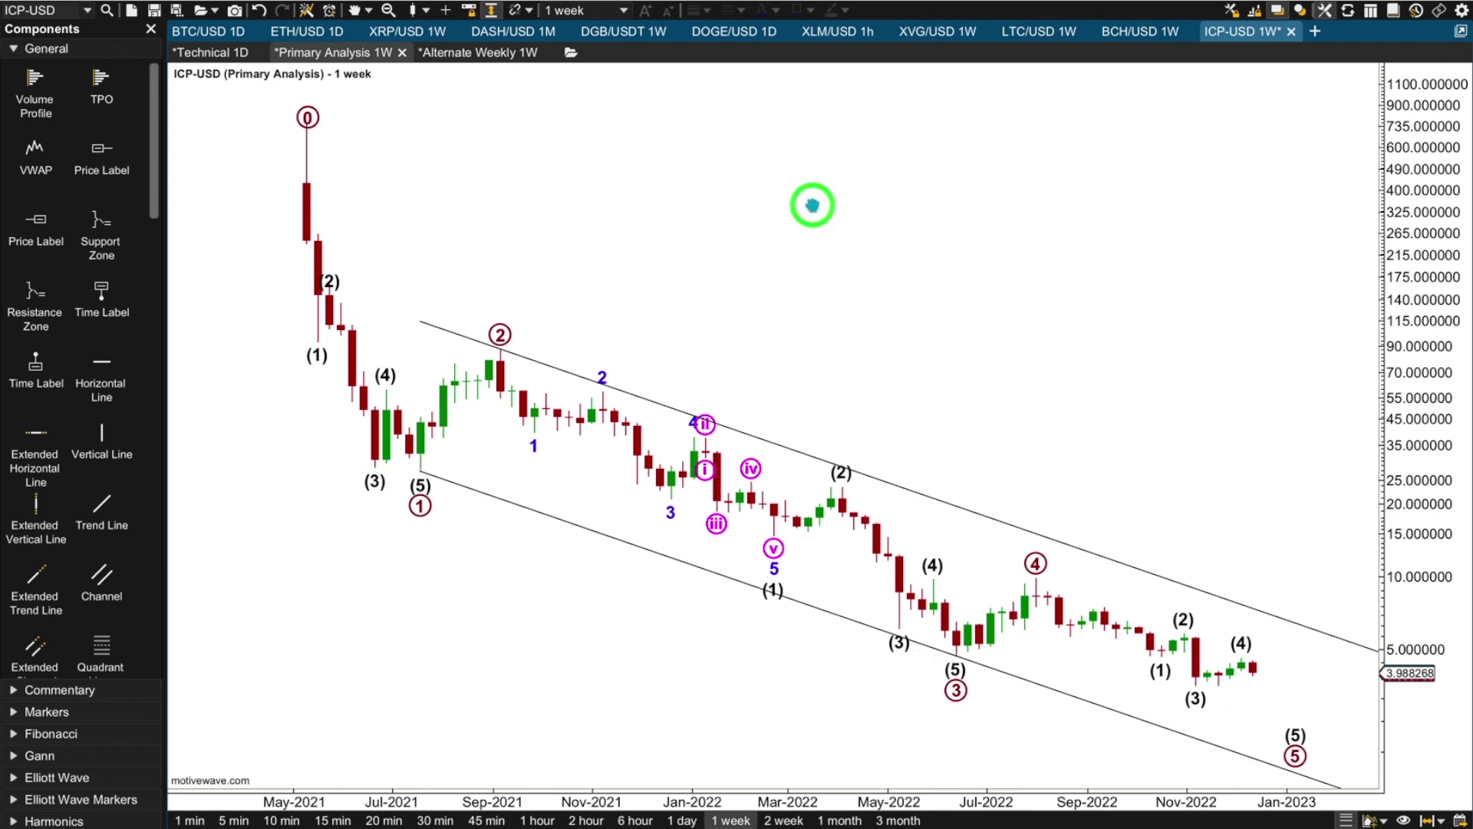
- Select the finished channel to check its anchors at 27.142948 and 4.666518
left_click(1322, 617)
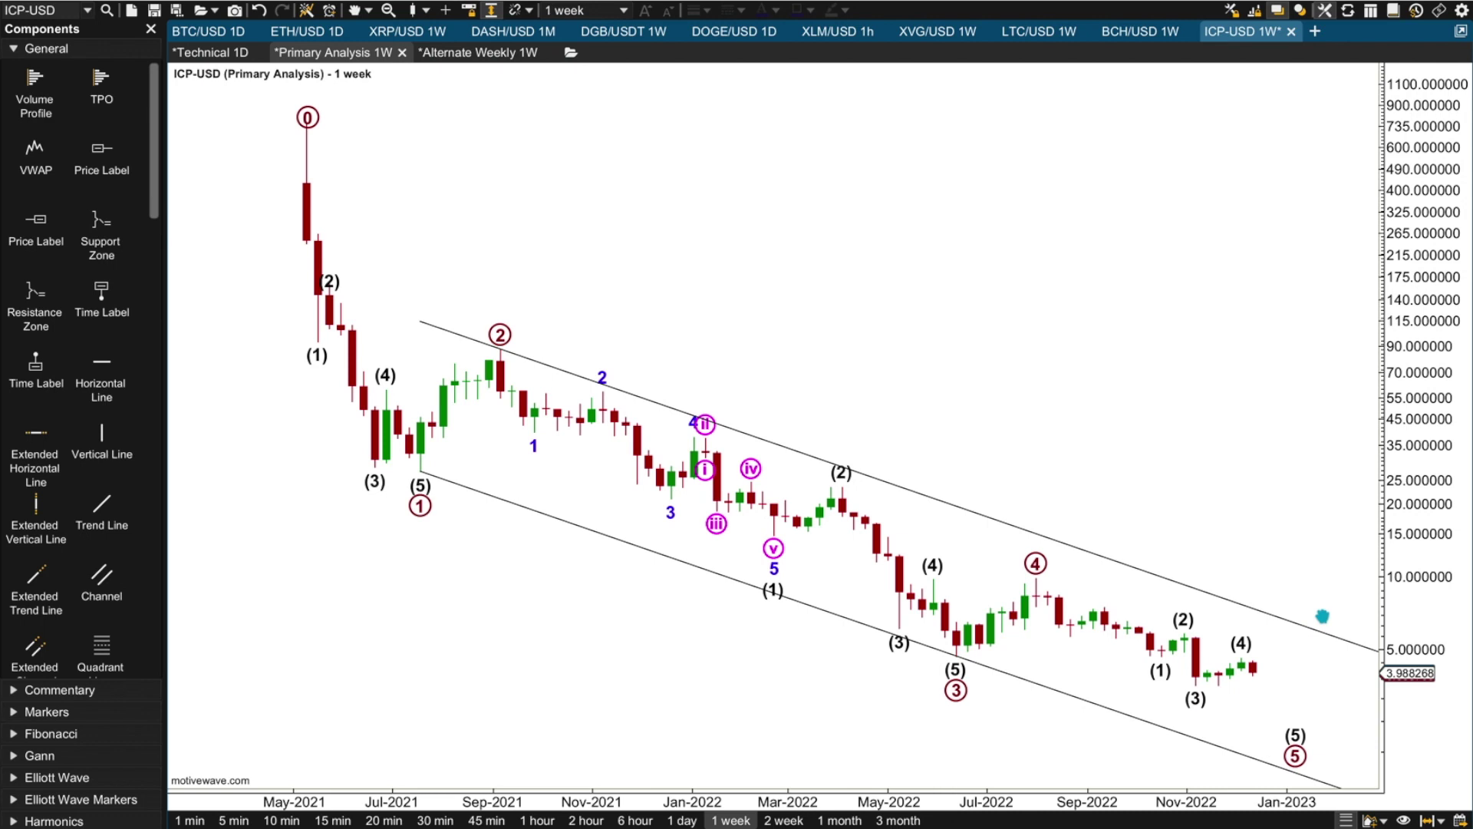
left_click(1305, 607)
left_click(1298, 626)
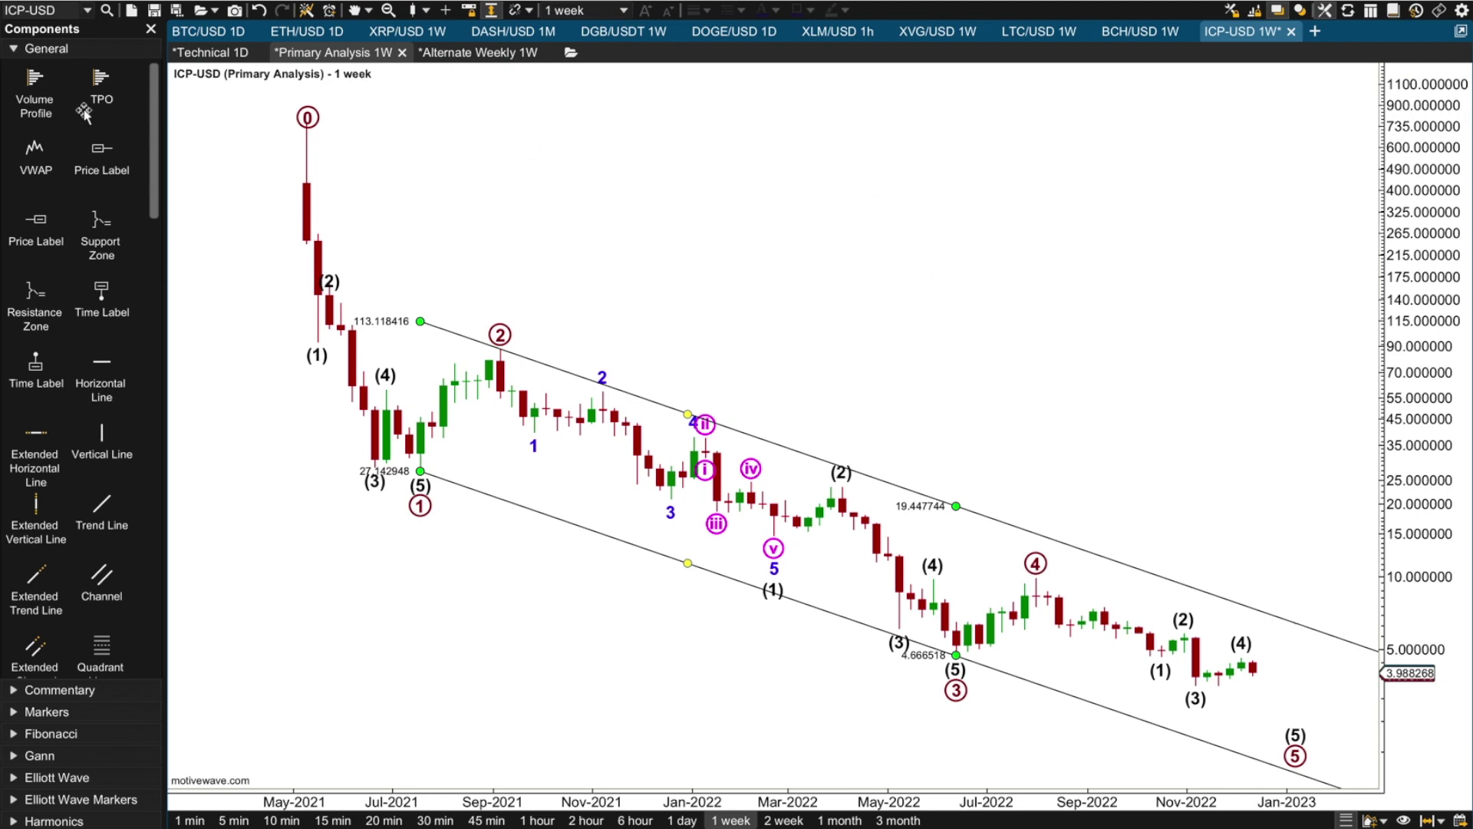
- Switch to the Technical 1D chart and scroll to the most recent daily bars
left_click(206, 52)
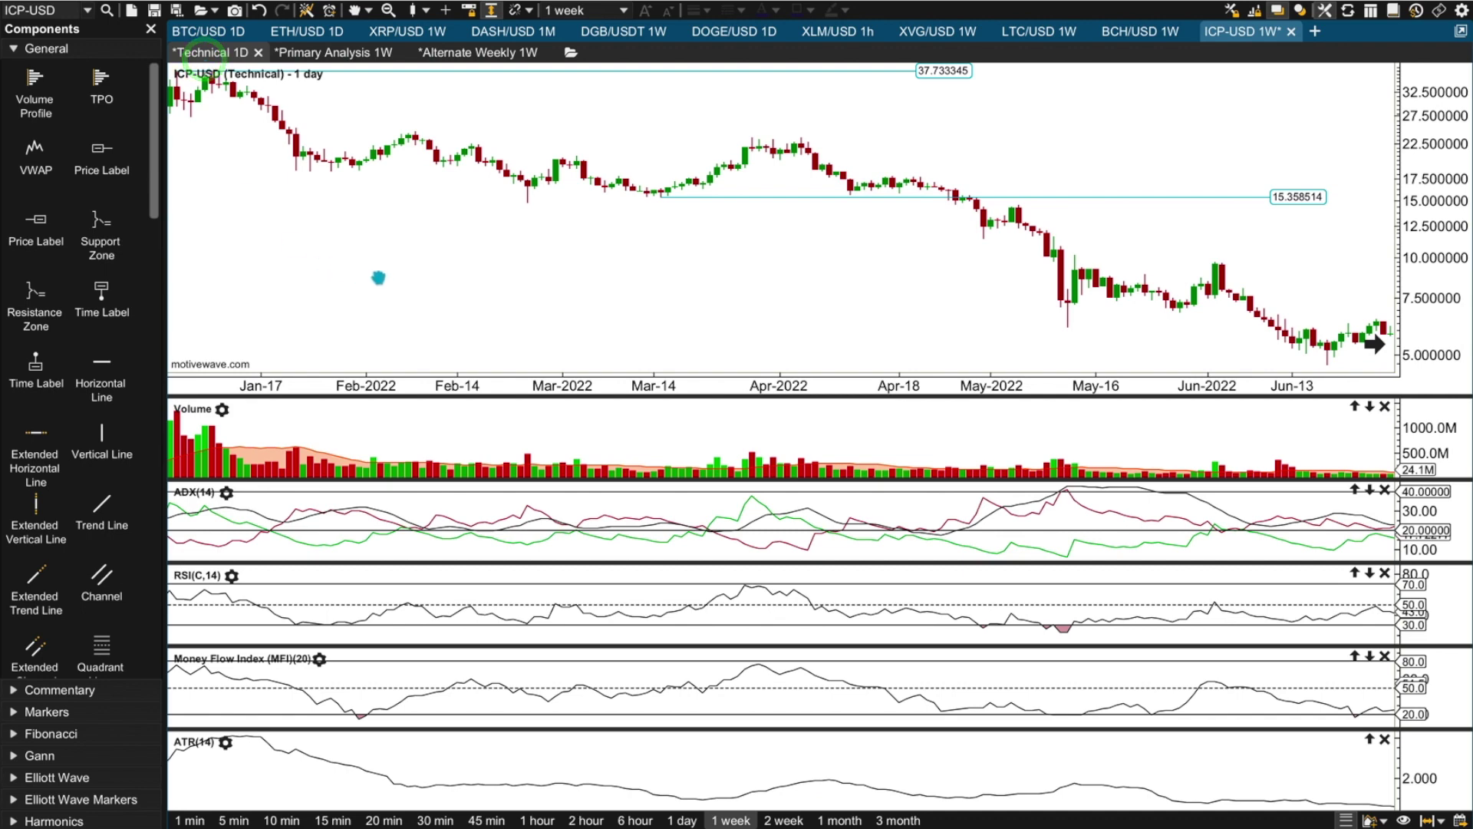
left_click_drag(707, 305, 421, 331)
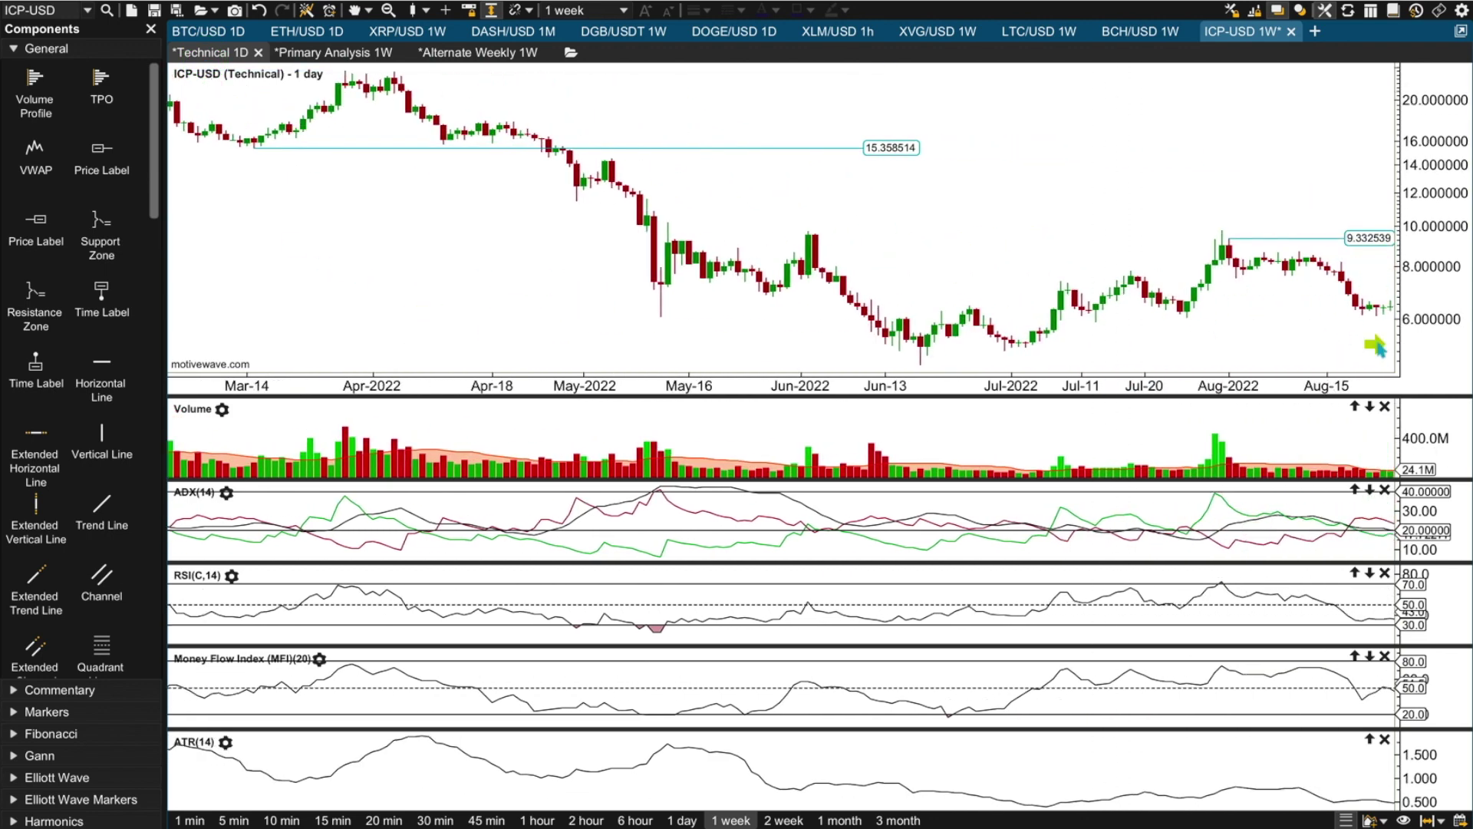
left_click(1375, 346)
left_click_drag(759, 336, 812, 353)
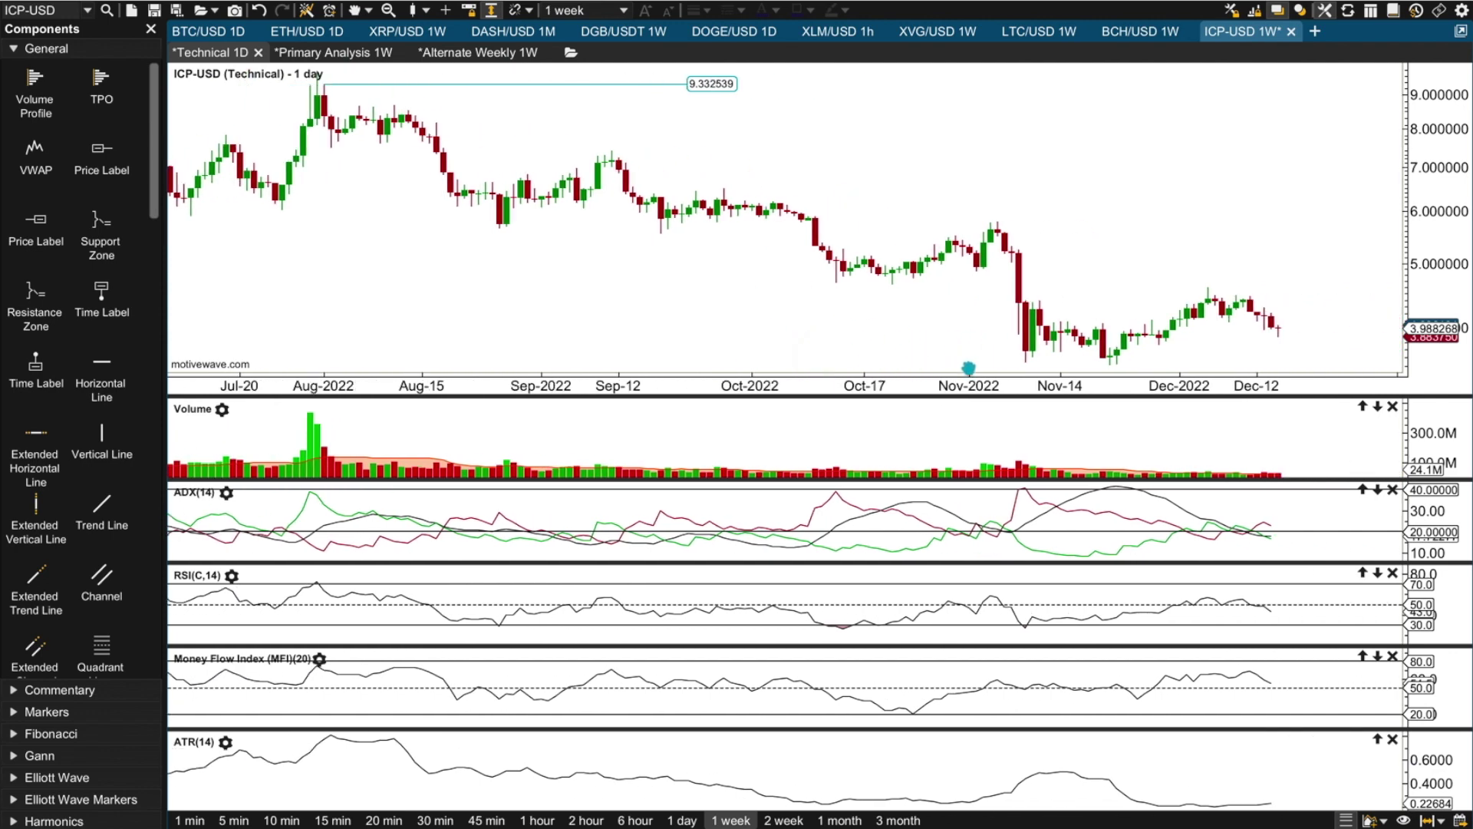
- Inspect the Nov-10 candle's bar data, then close the popup
left_click(1033, 338)
left_click(1032, 346)
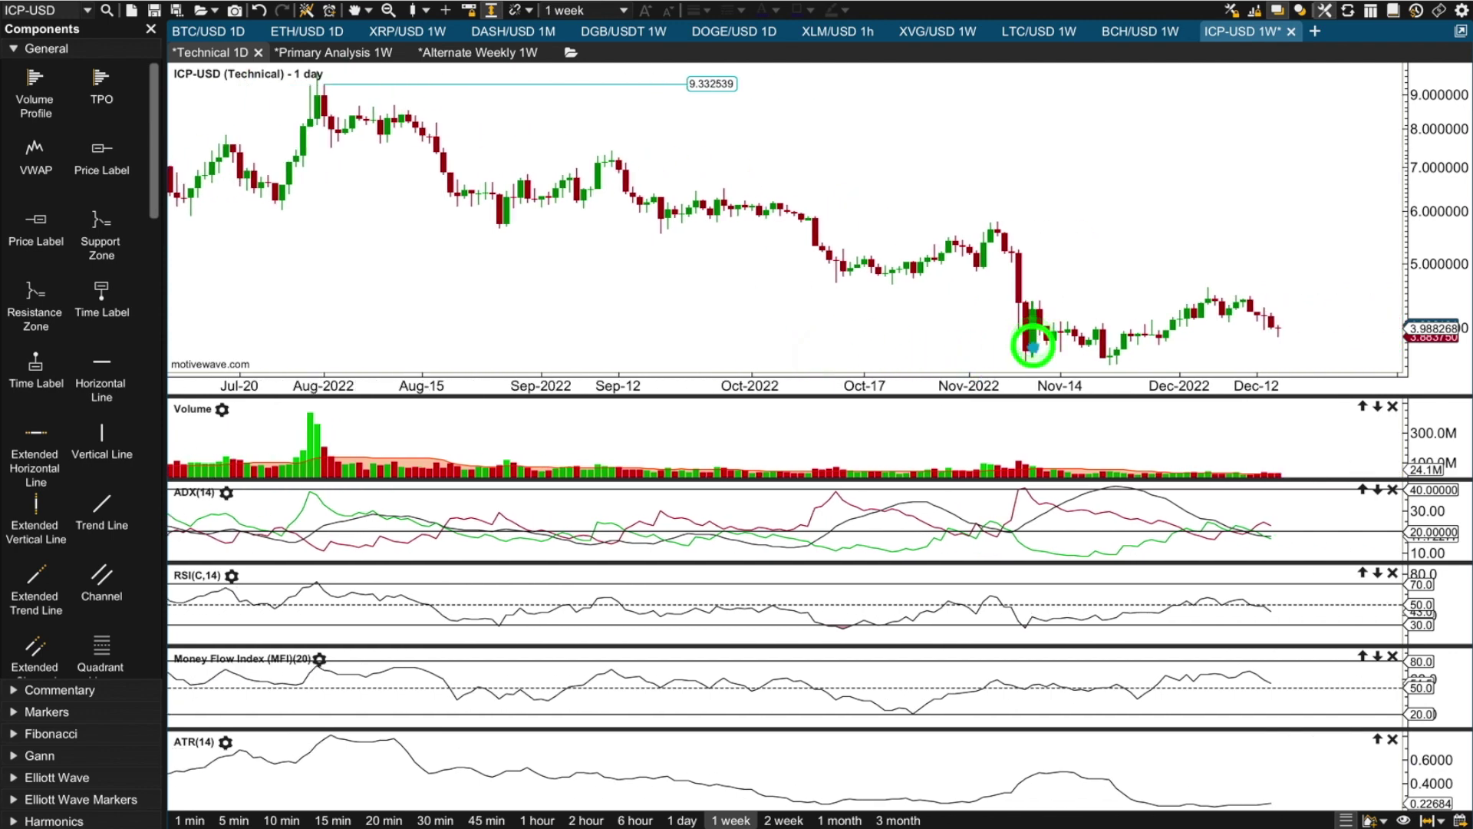
left_click(1260, 246)
left_click(1115, 354)
left_click(1210, 288)
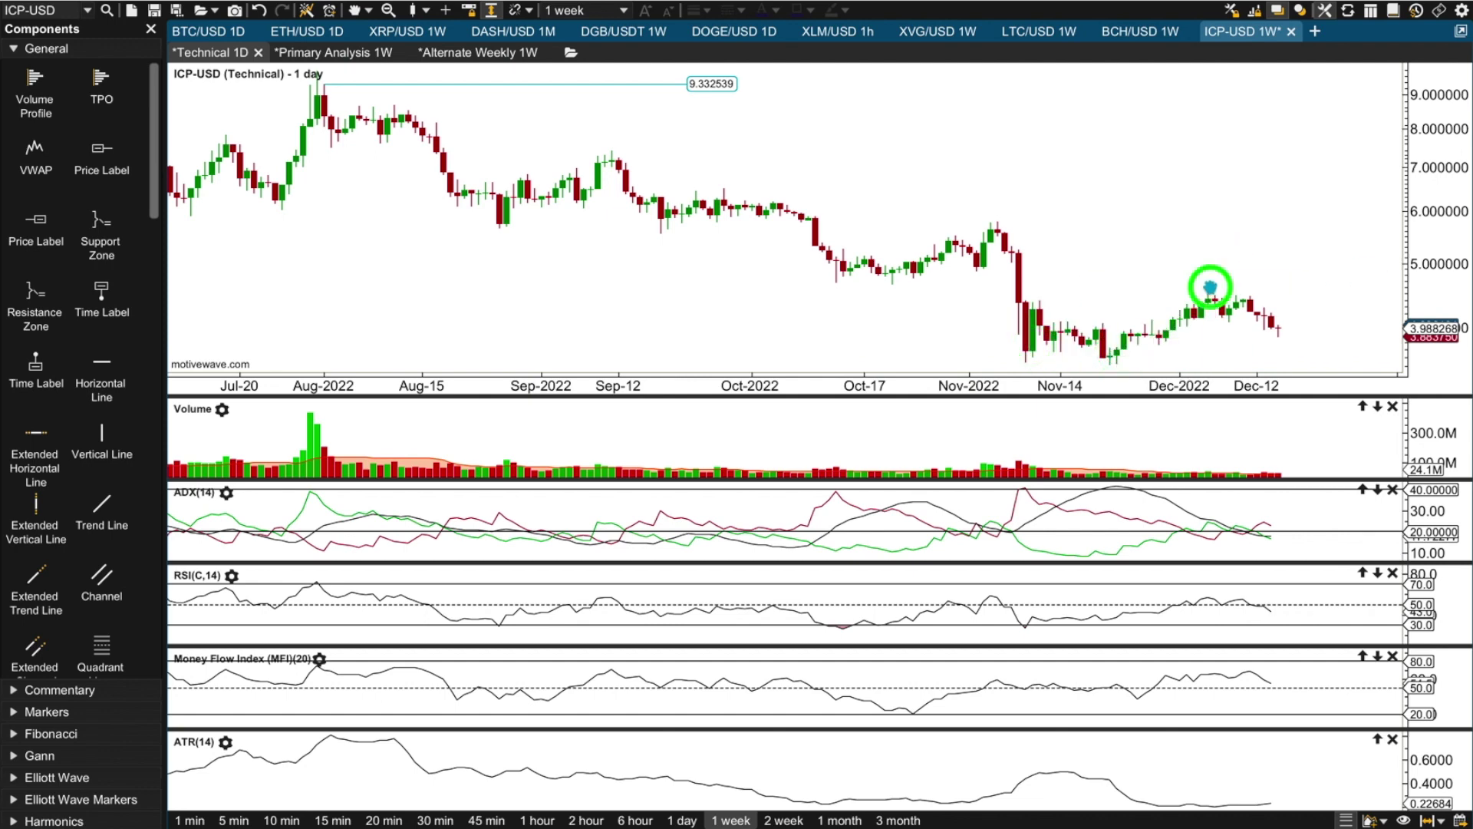
- Pan back through April–September 2022 and inspect candle price data, including May-16
left_click_drag(749, 338, 1404, 332)
left_click(669, 336)
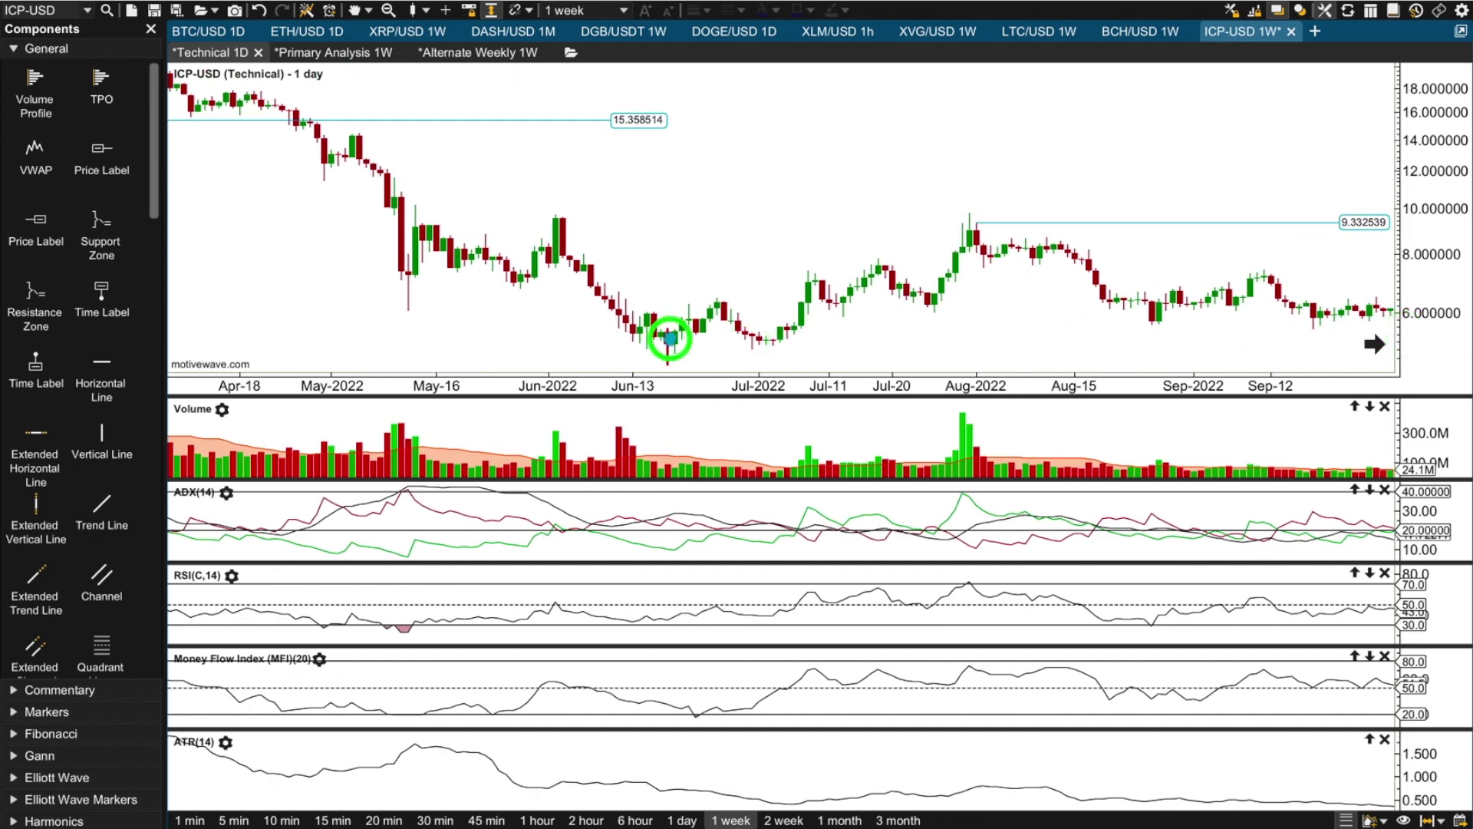
left_click(671, 336)
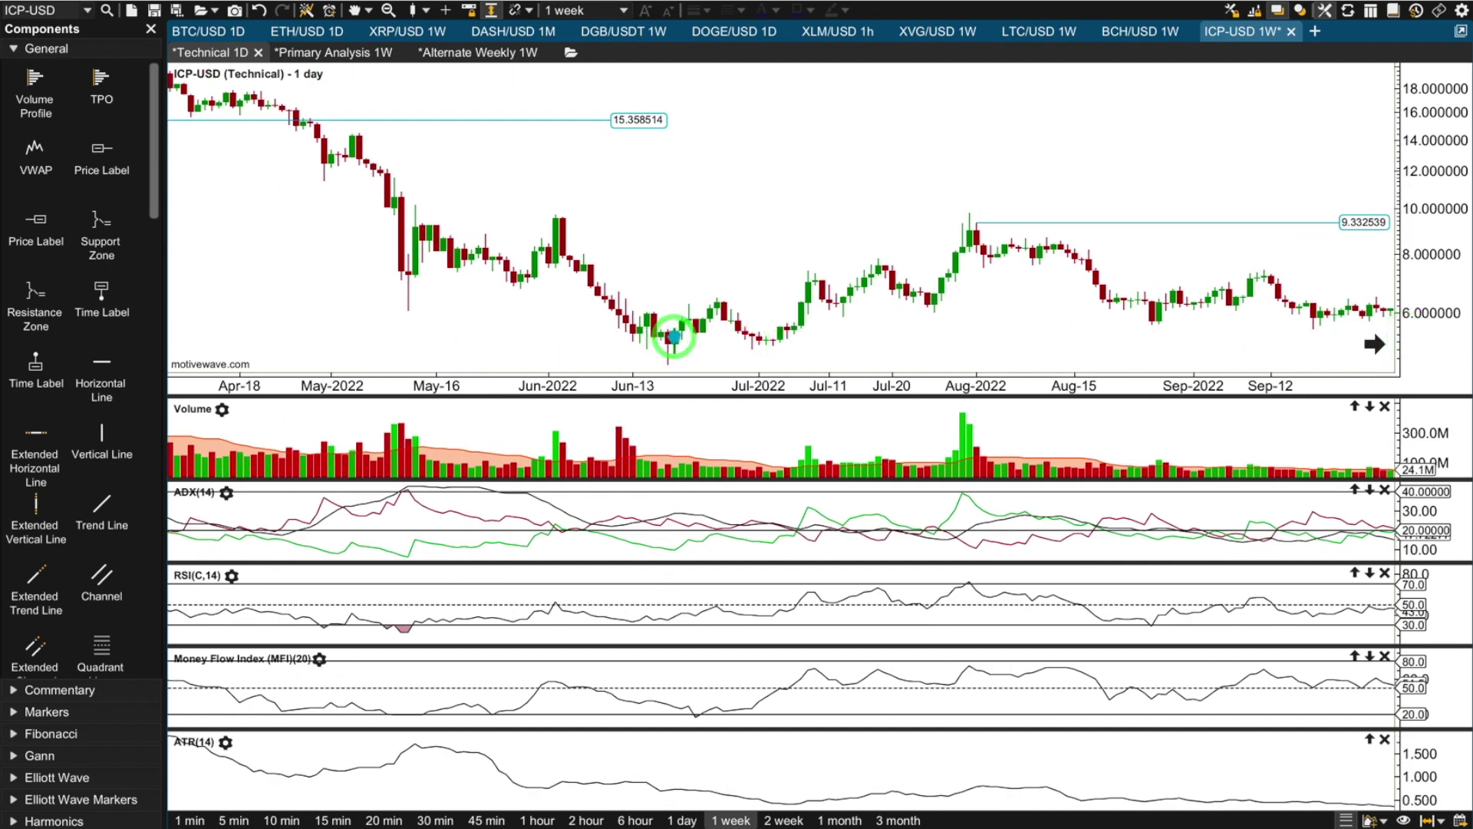
left_click(973, 220)
left_click(675, 336)
left_click_drag(369, 335, 762, 331)
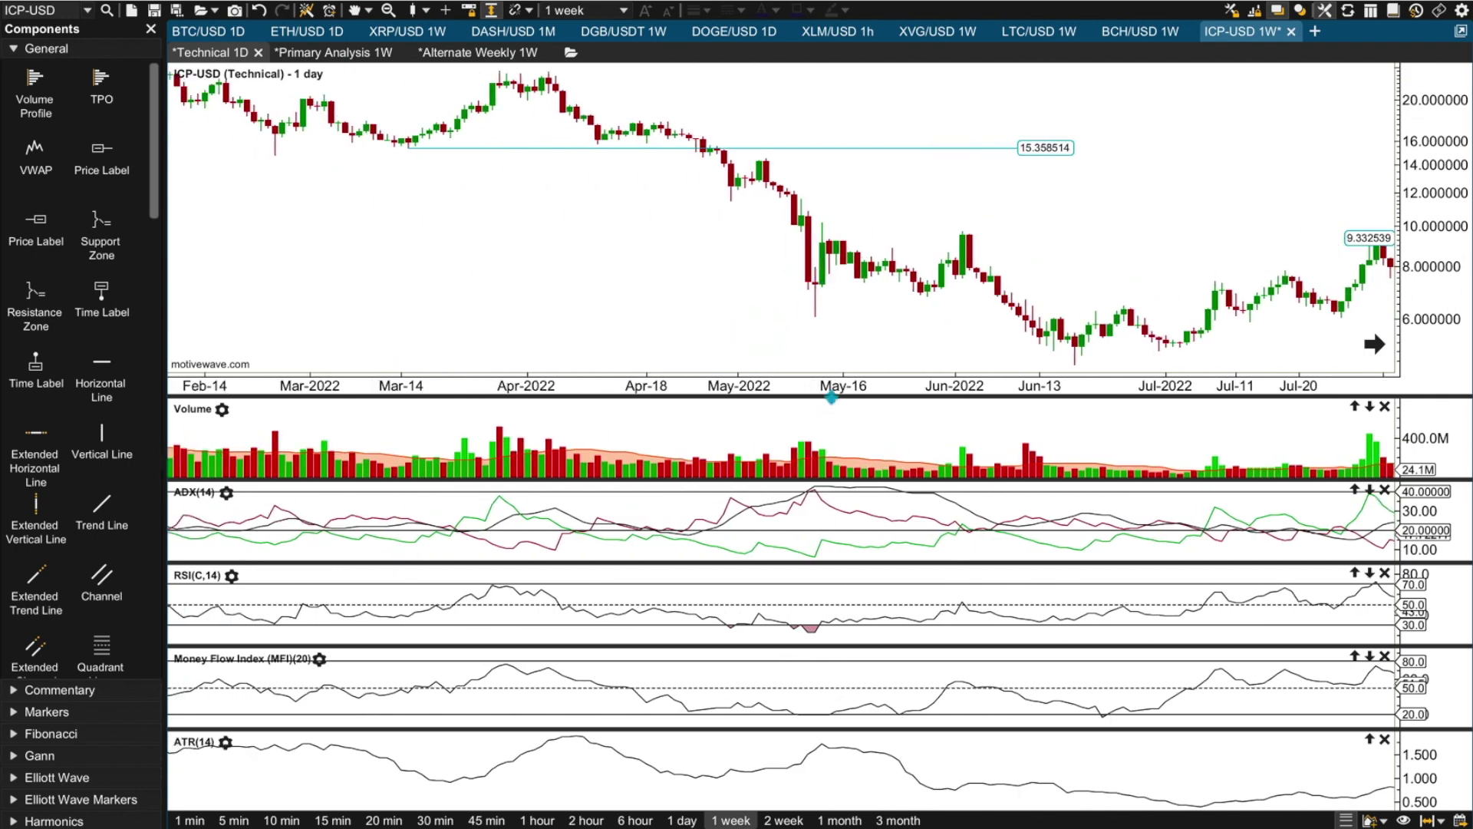
left_click(822, 268)
left_click(825, 223)
- Pan to November 2021–April 2022 and inspect the late-February low candle
left_click(961, 224)
left_click(824, 224)
left_click(768, 300)
left_click_drag(685, 303, 1311, 301)
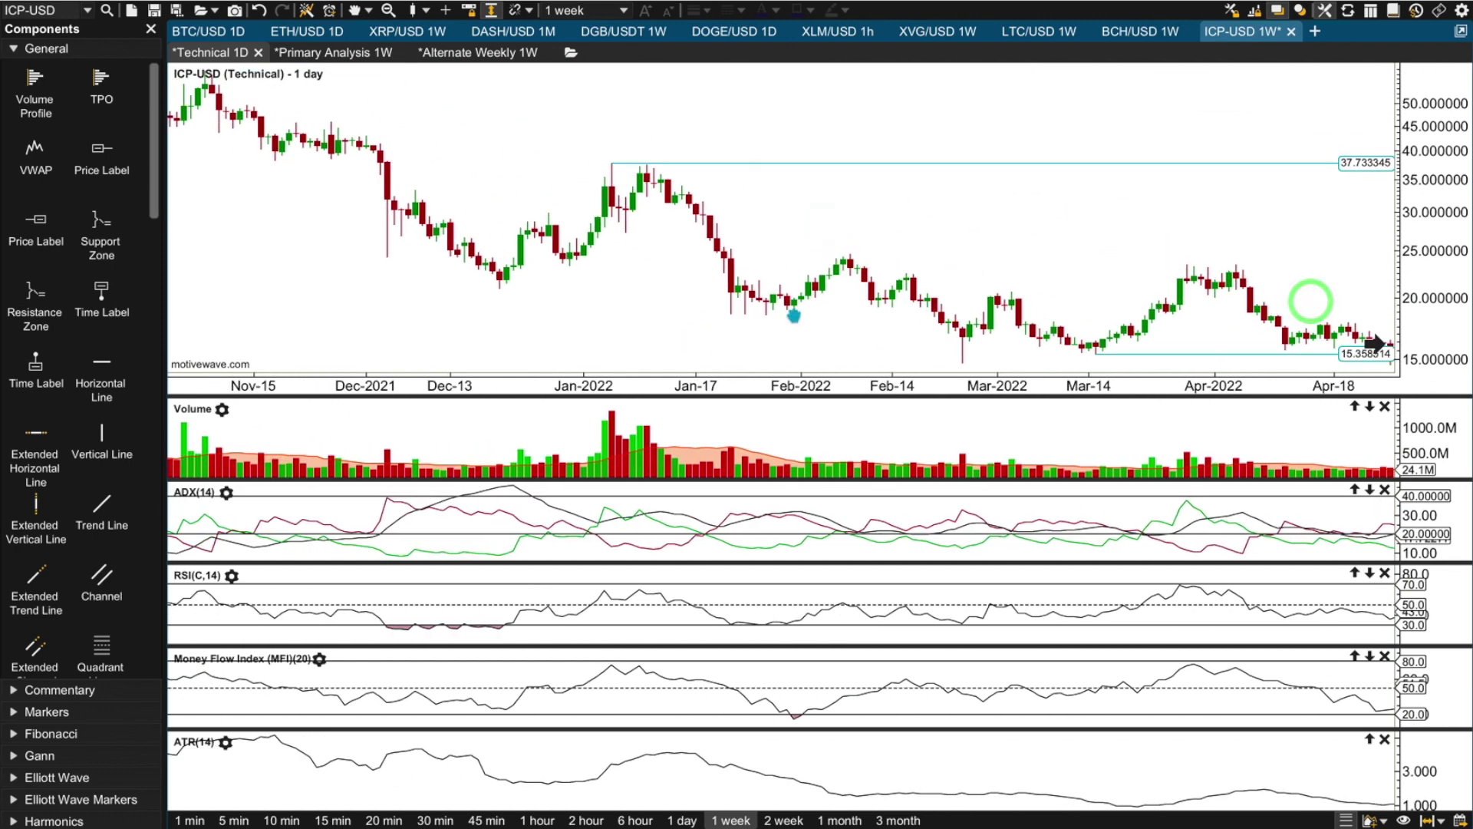
left_click(961, 333)
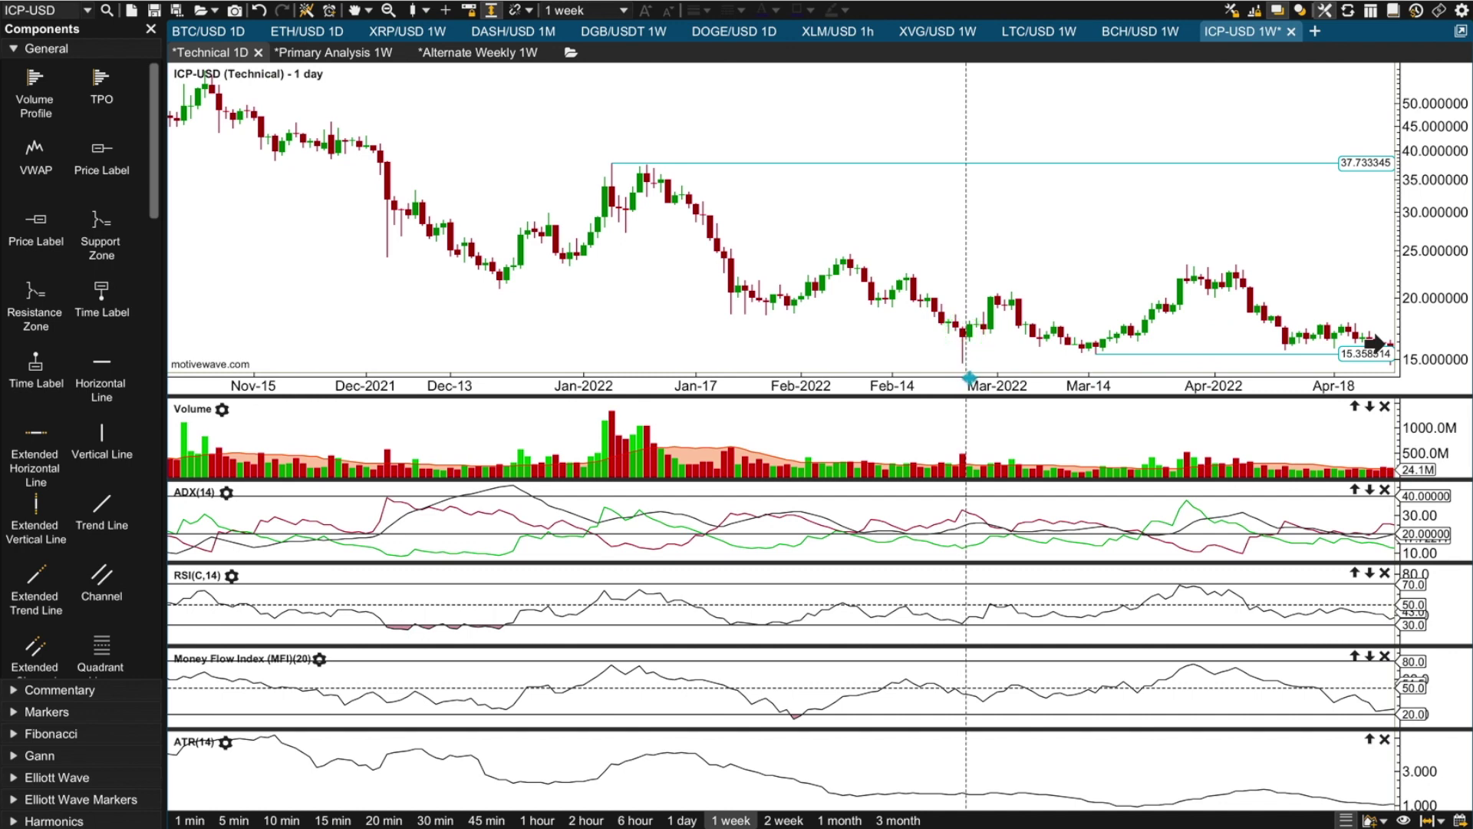
left_click(967, 335)
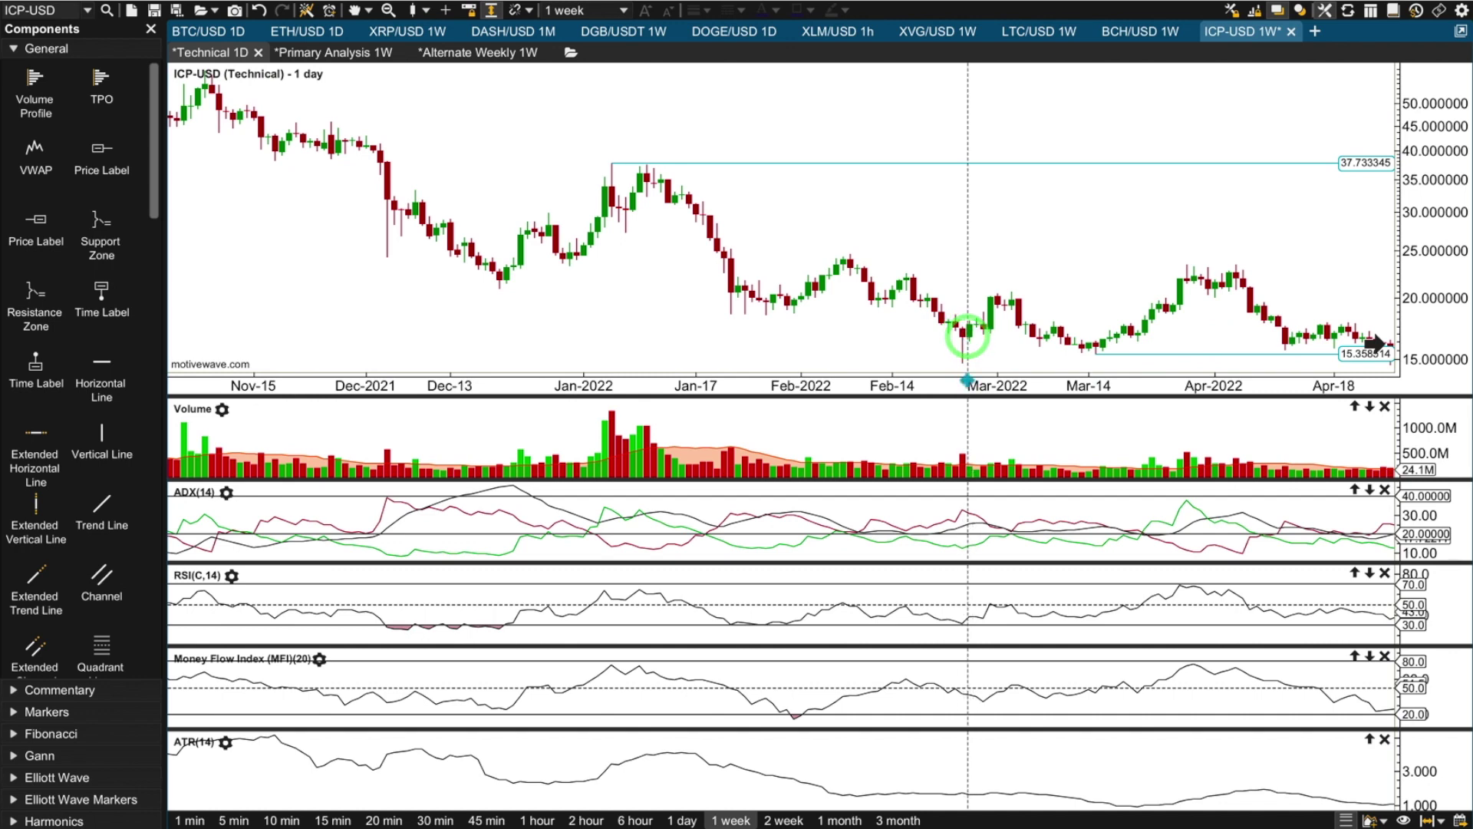
- Pan back to the May–October 2021 range and mark the July 2021 low with a crosshair
left_click_drag(500, 358, 842, 324)
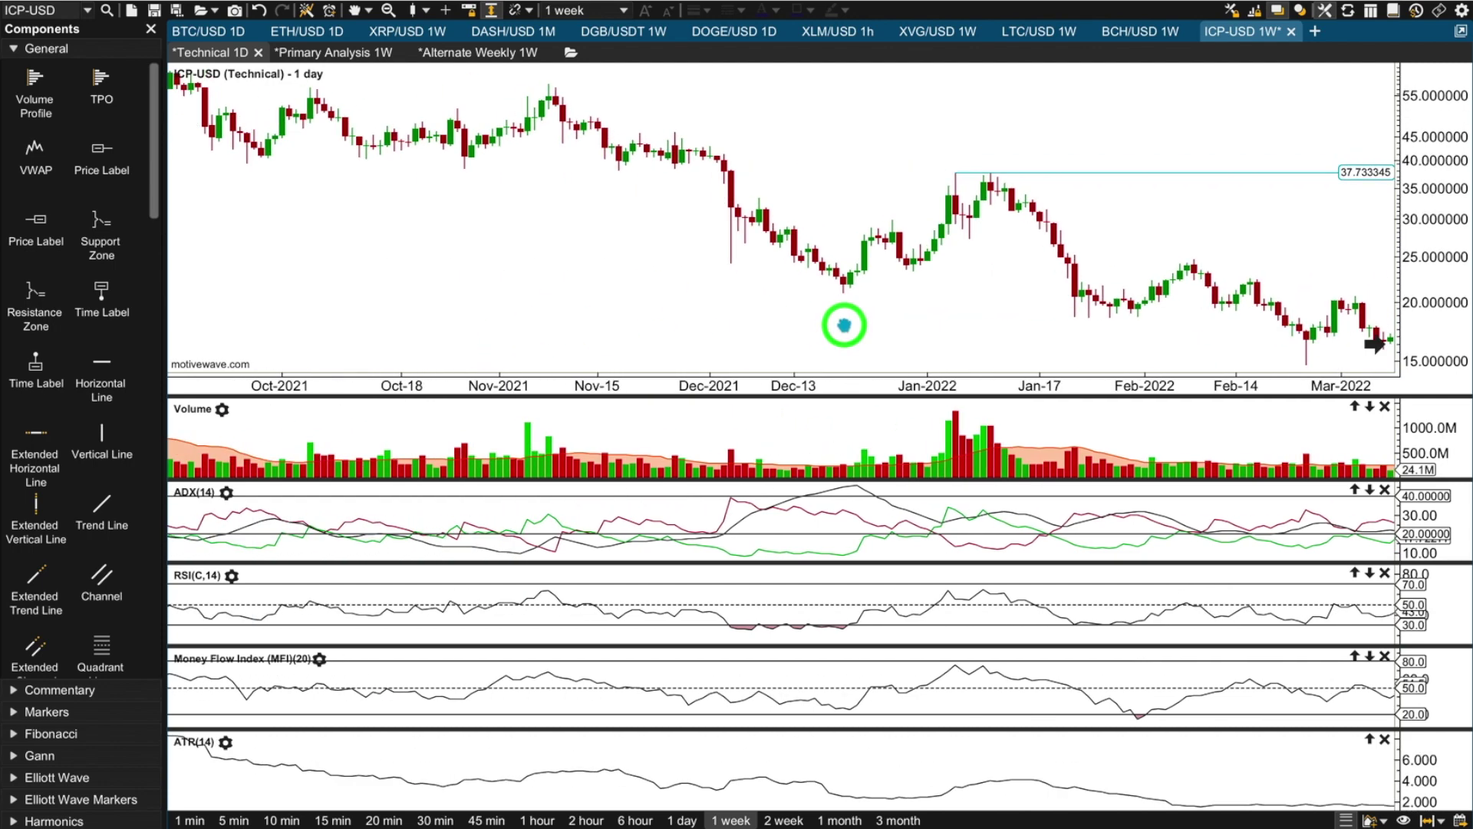
left_click(850, 276)
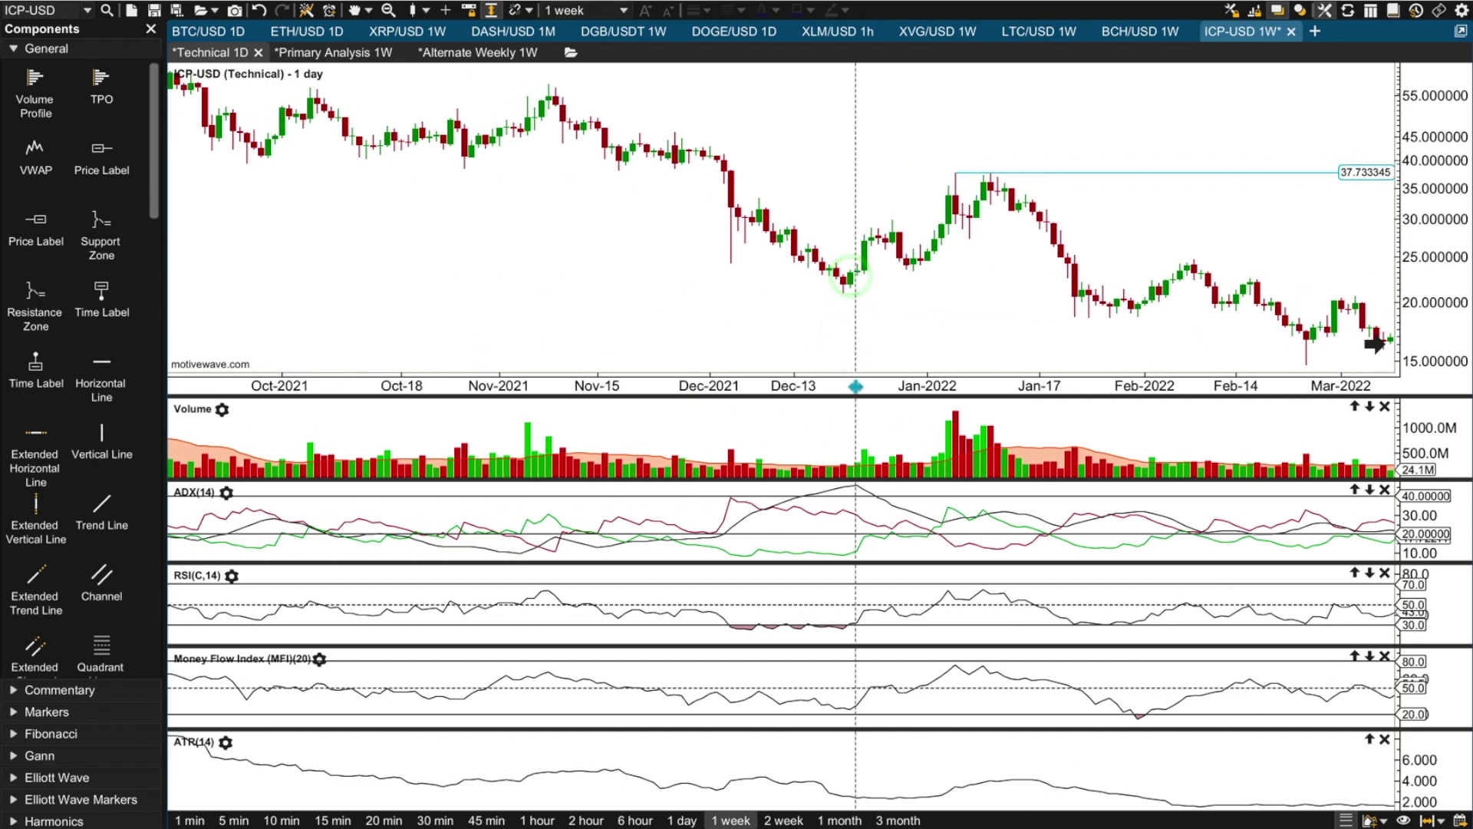
left_click_drag(733, 326, 1252, 352)
left_click_drag(605, 312, 1121, 318)
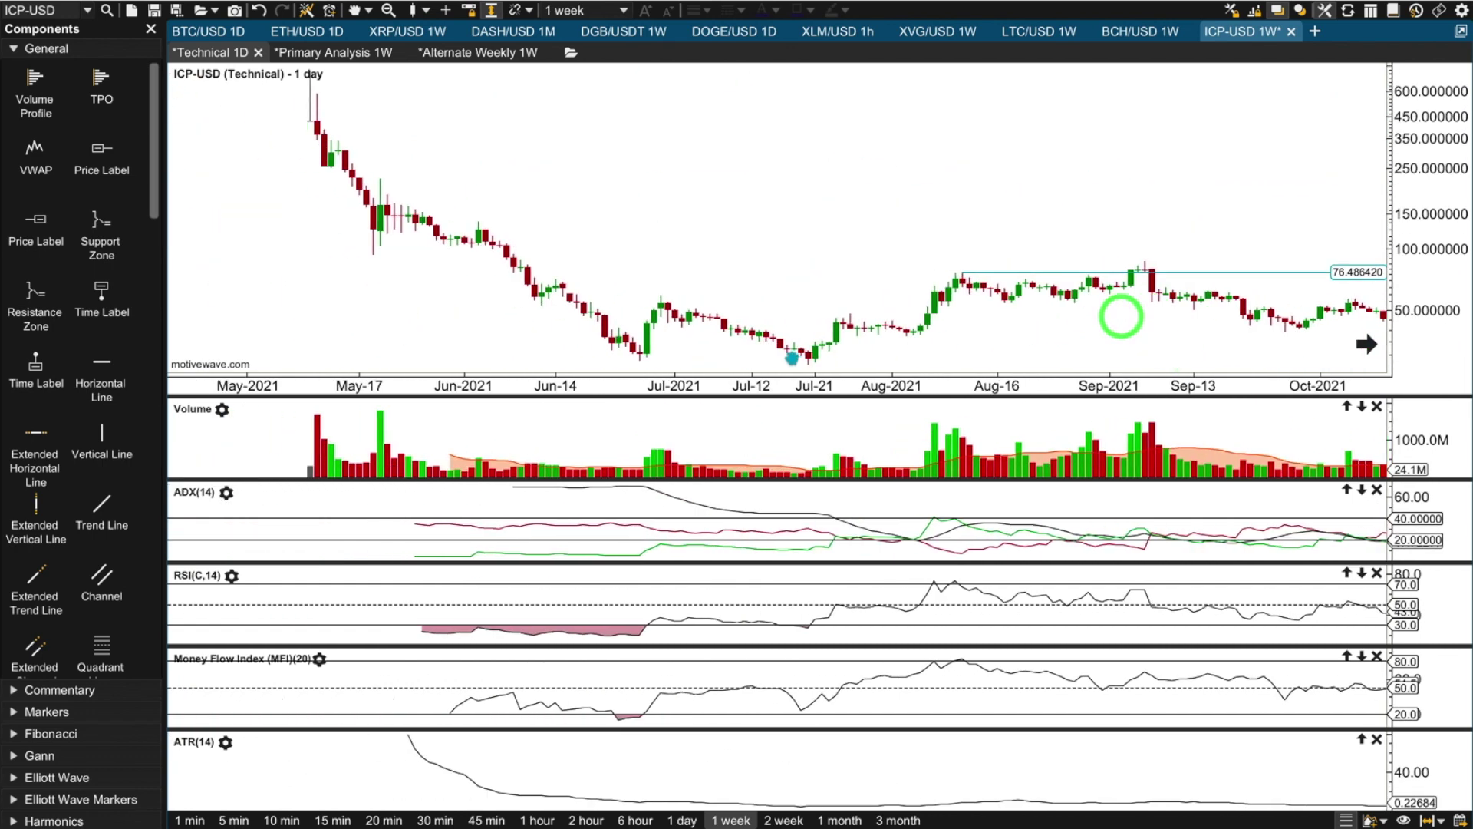
left_click(816, 349)
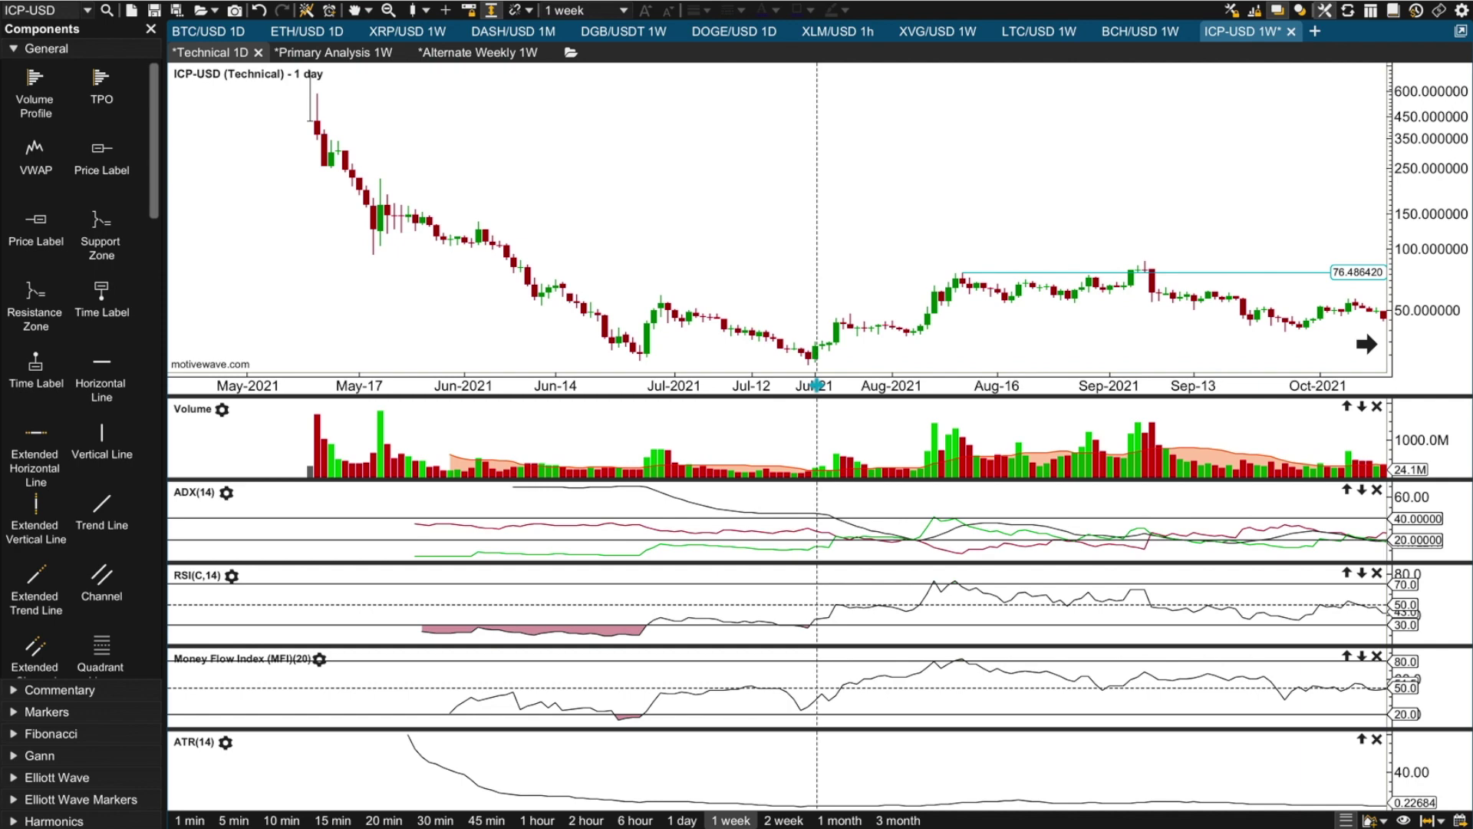
left_click(1144, 253)
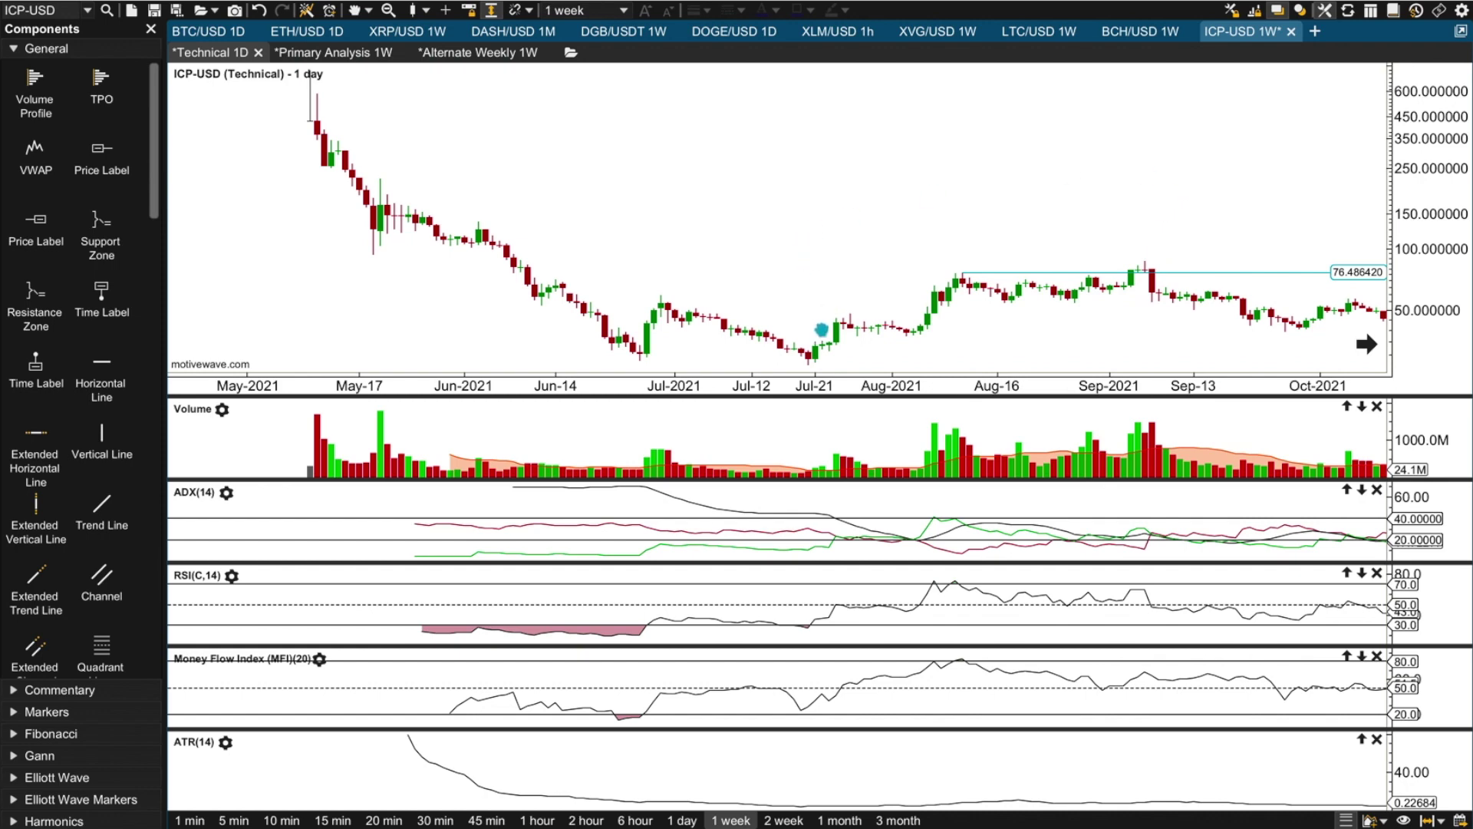
- Return the chart to the latest bars and enlarge the Volume panel
left_click(812, 354)
left_click(1366, 345)
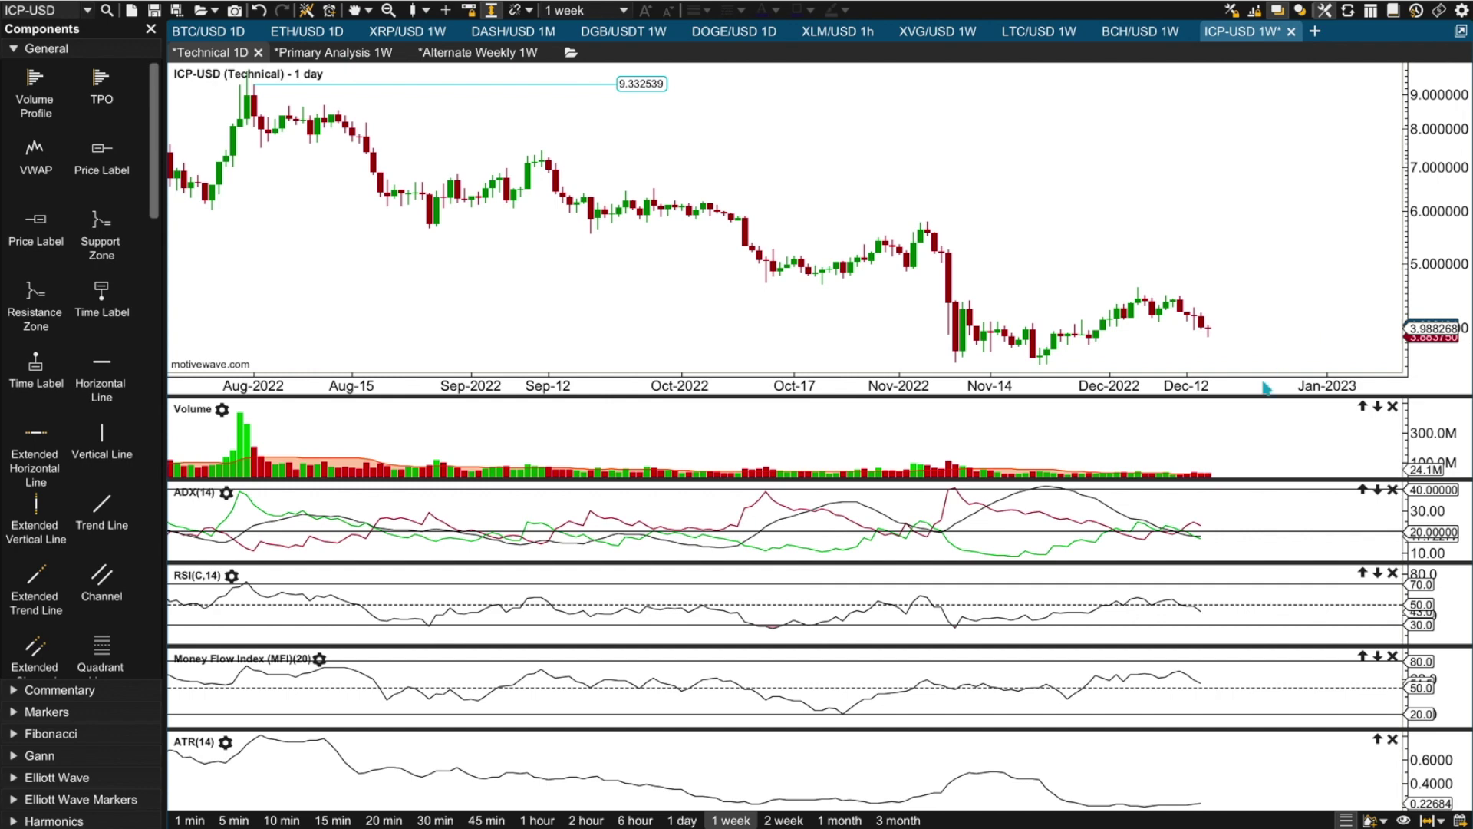
left_click_drag(1259, 397, 1249, 59)
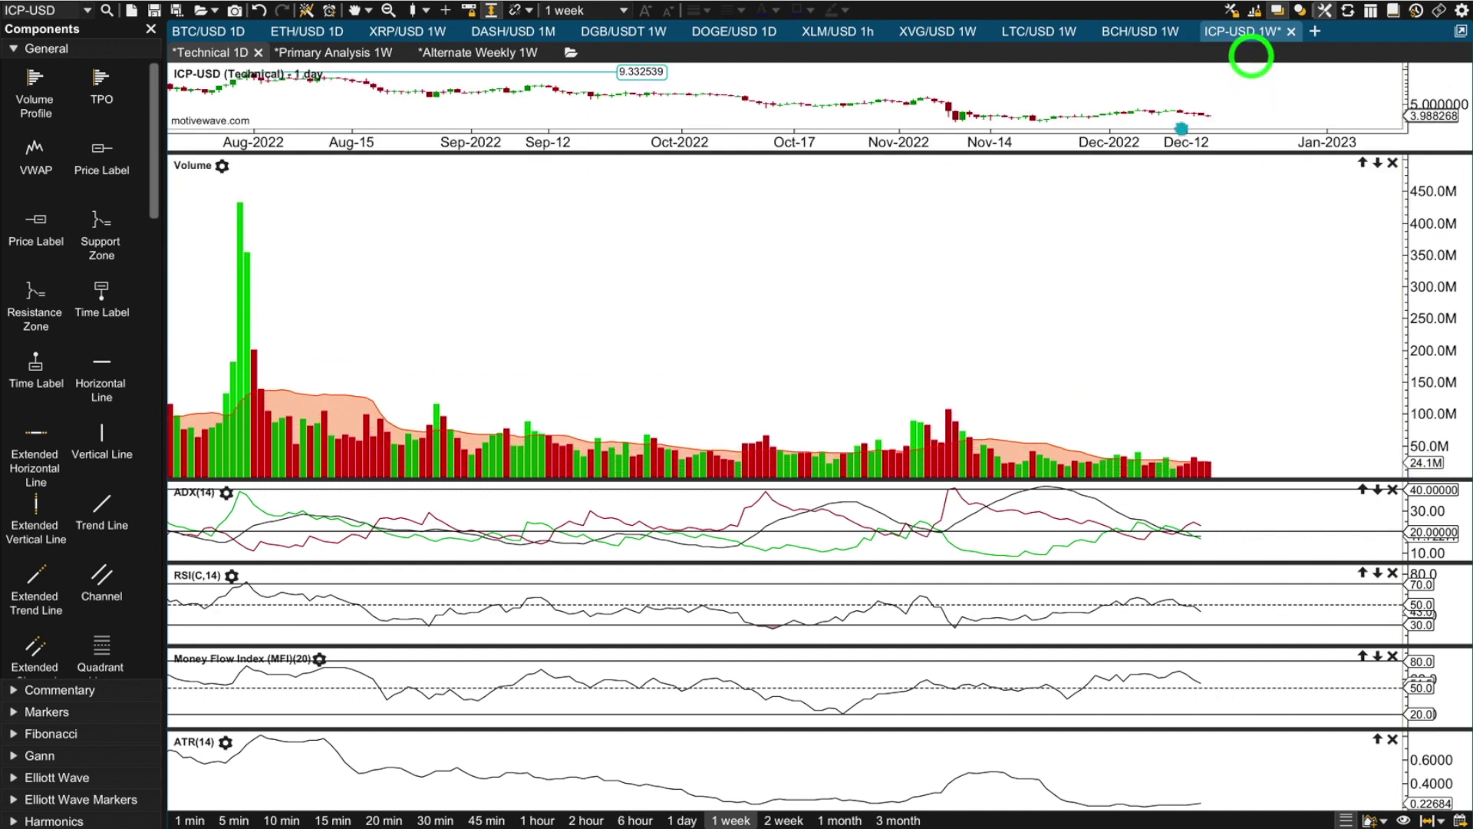
- Zoom the daily chart in on October–December 2022 bars
left_click(1087, 430)
left_click(1205, 431)
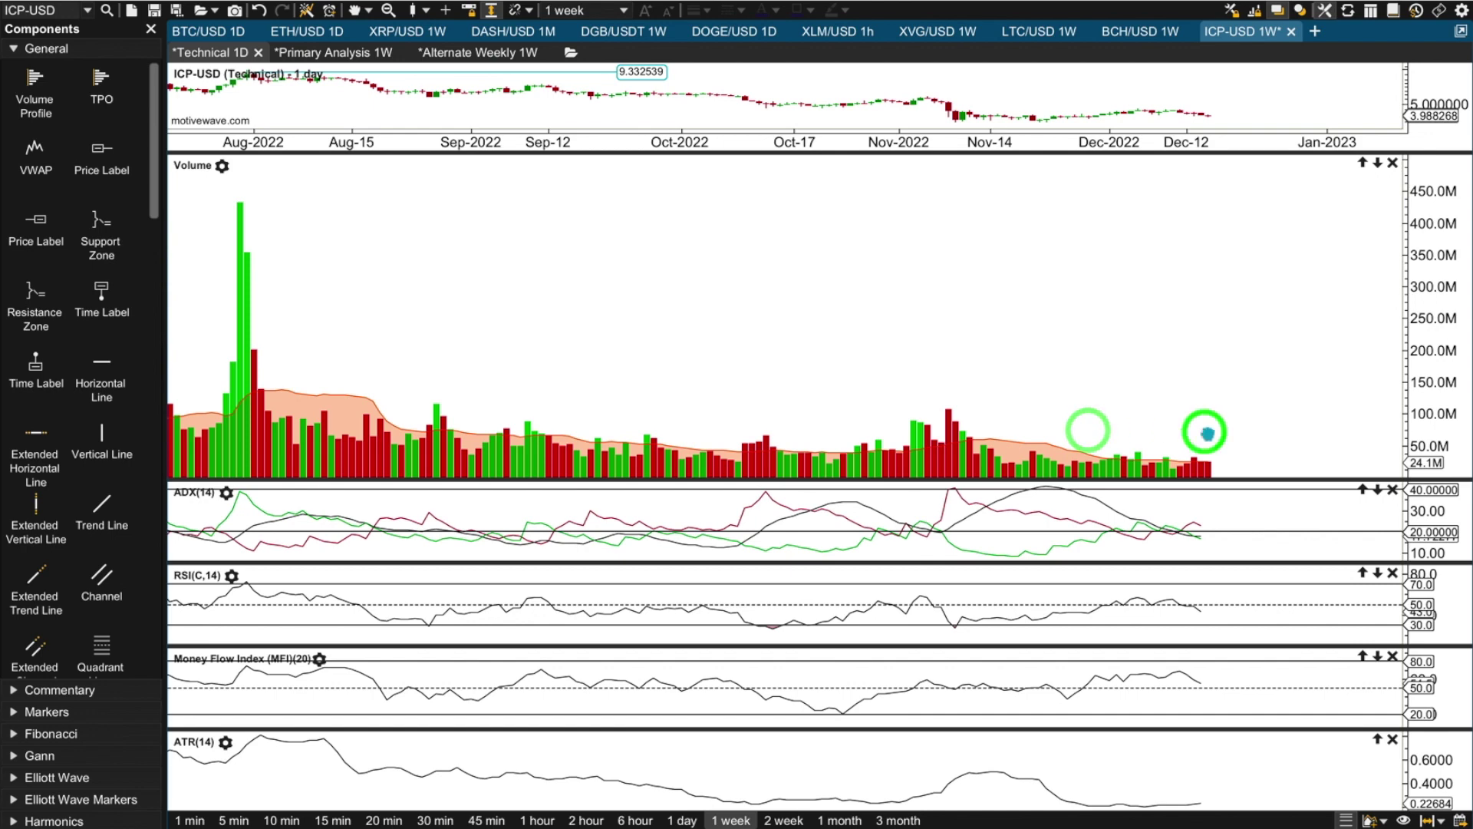
left_click(1193, 457)
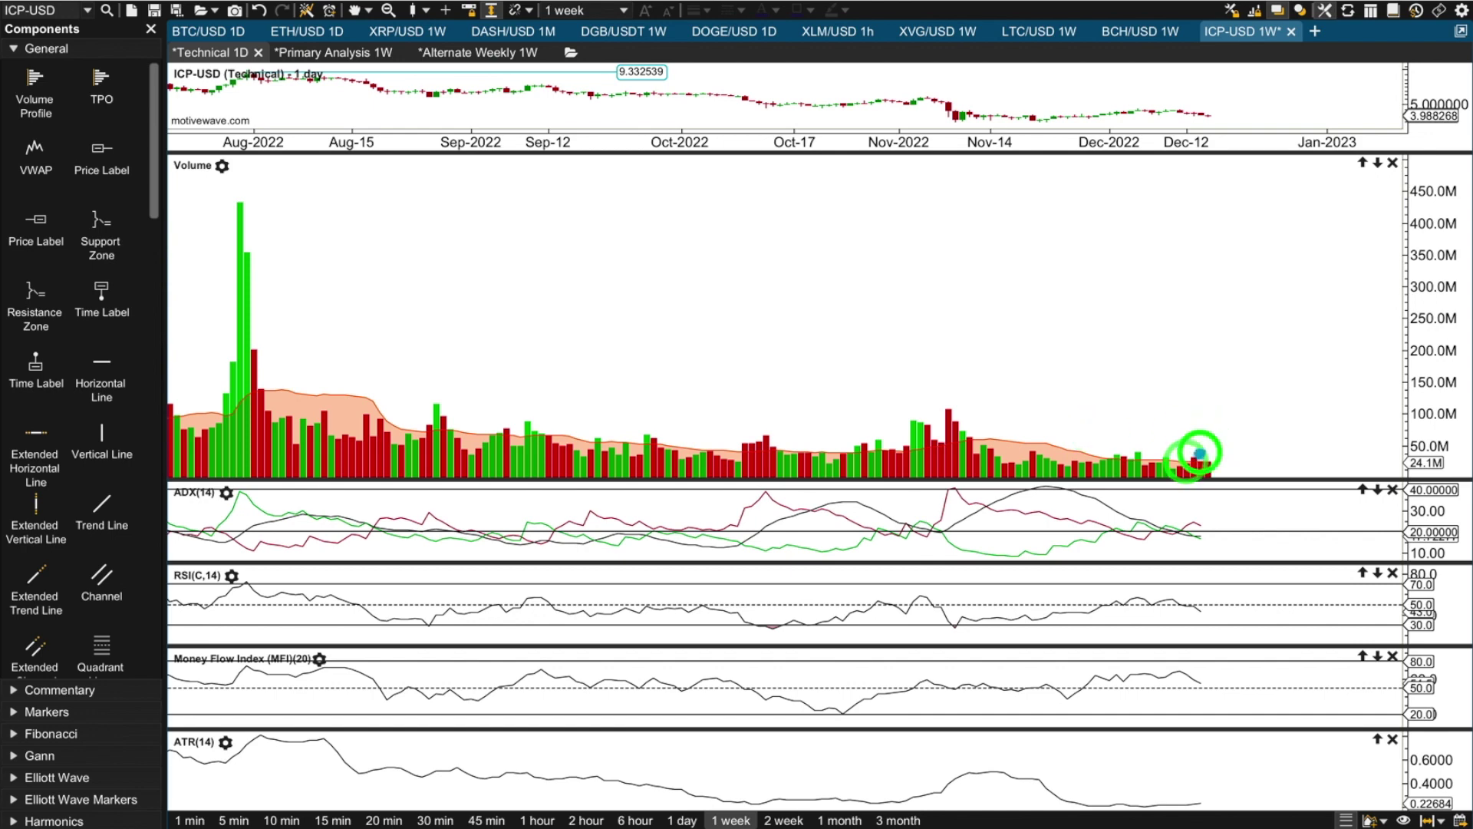
left_click_drag(995, 145, 956, 149)
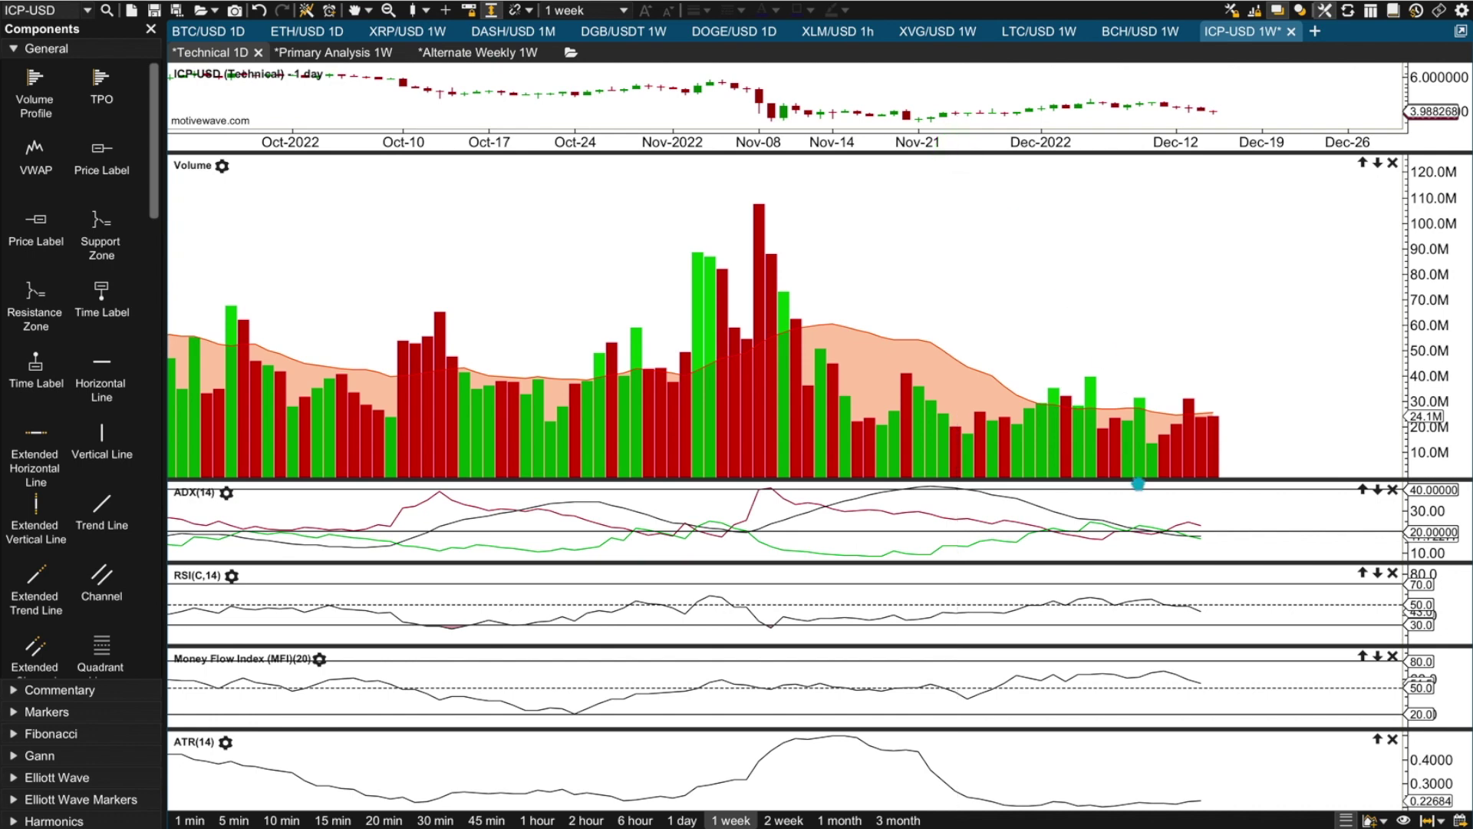
- Enlarge the ADX(14) panel over Volume, showing ADX at 17.72277
left_click_drag(1138, 482, 1137, 166)
left_click(1216, 463)
left_click(1183, 385)
left_click(1206, 476)
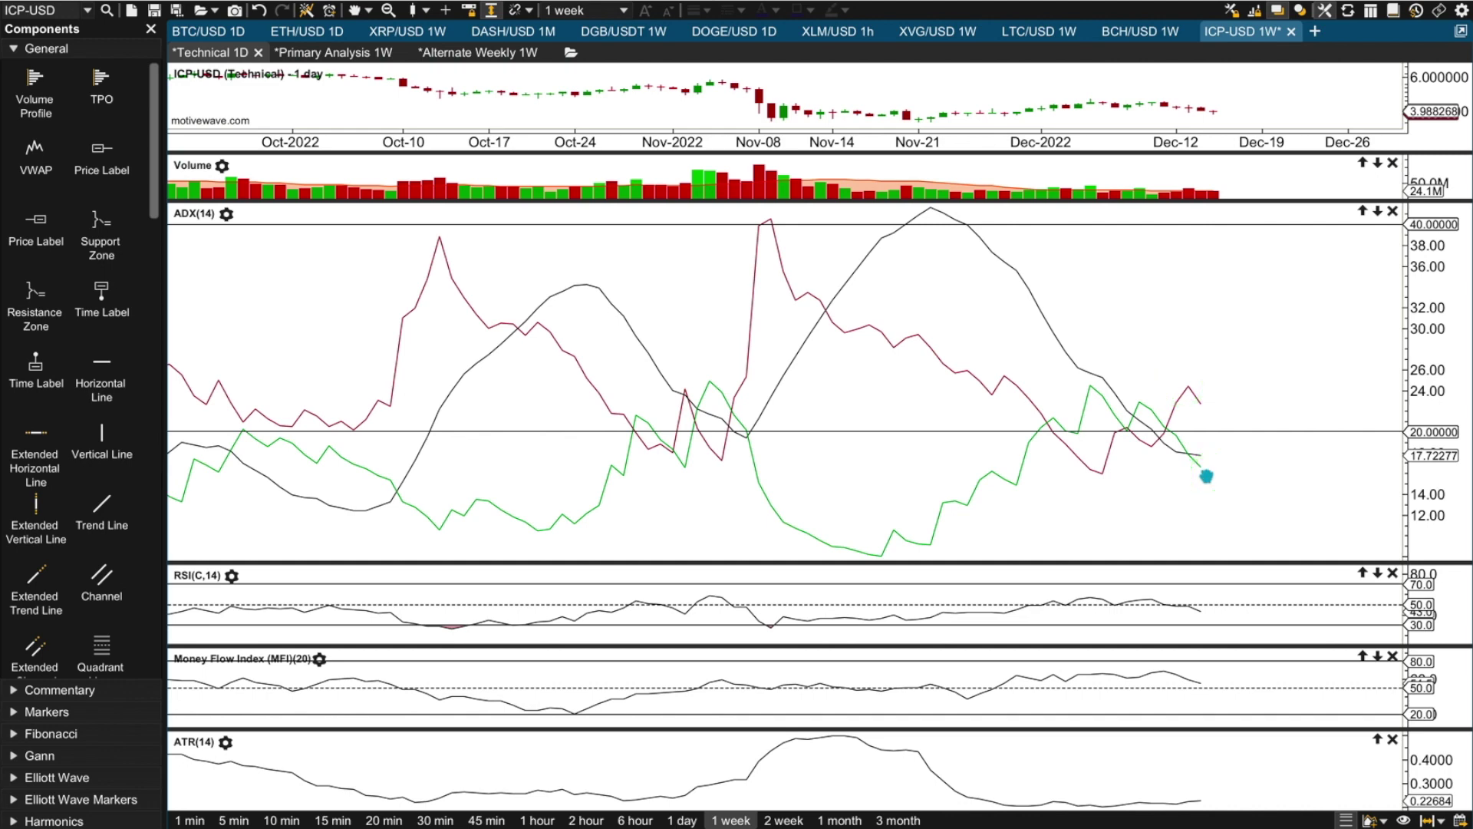
- Zoom the time scale out twice and pan back to show 2021 ADX readings
left_click_drag(840, 147, 888, 150)
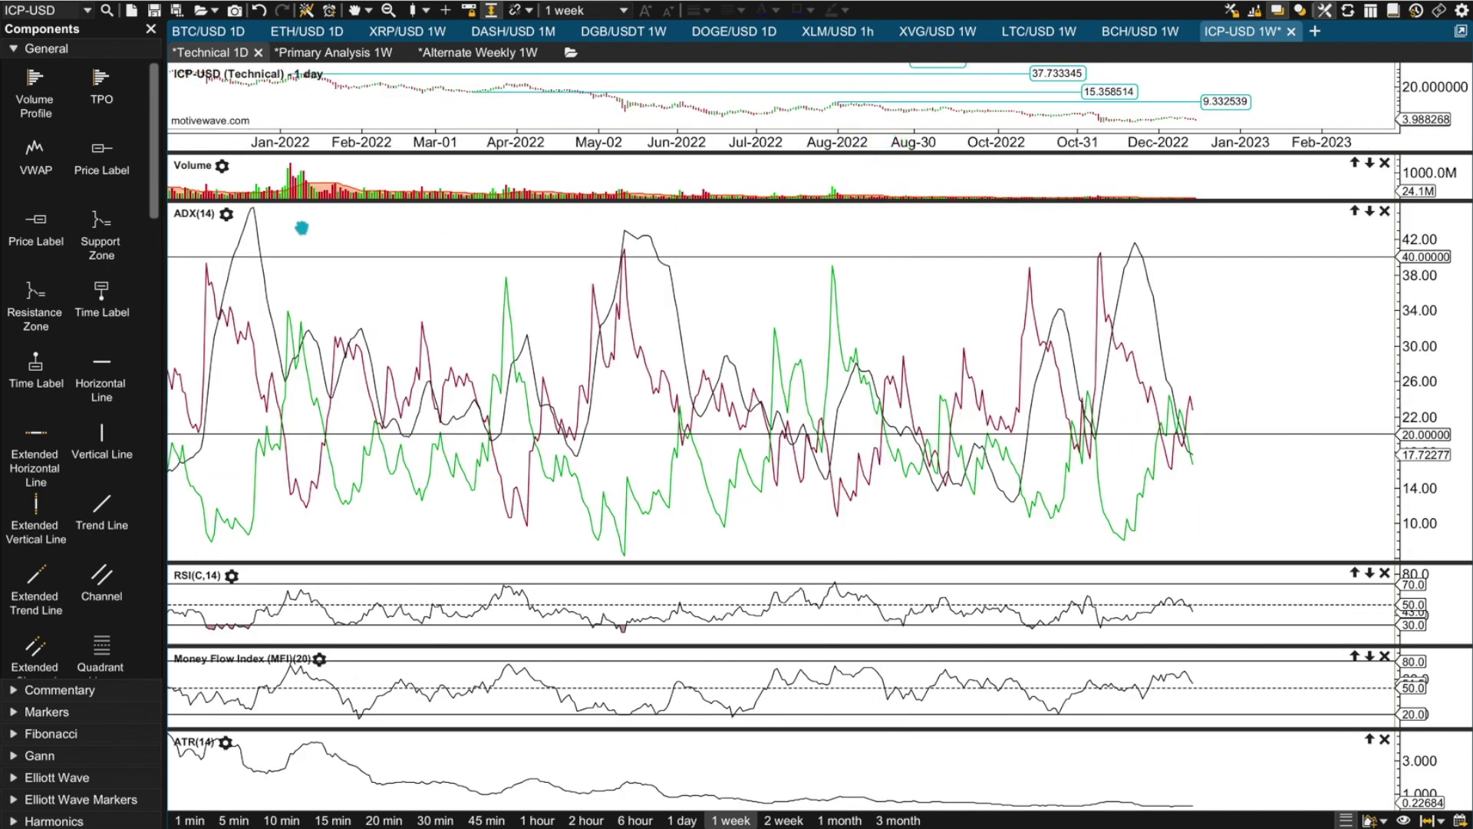
left_click(251, 213)
mouse_move(331, 141)
left_mouse_down()
mouse_move(360, 139)
mouse_move(319, 139)
left_mouse_up()
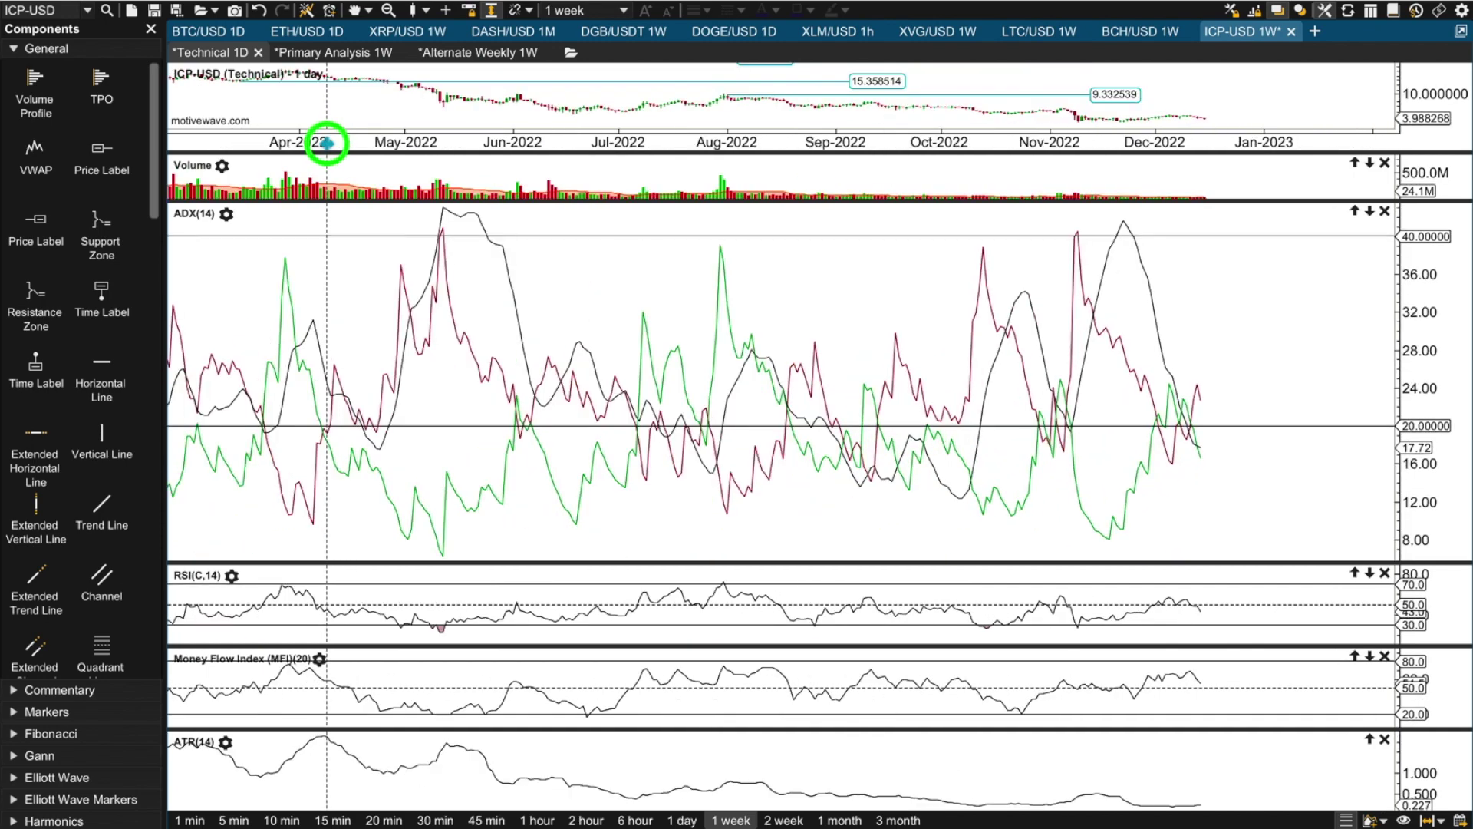
left_click_drag(289, 280, 1465, 337)
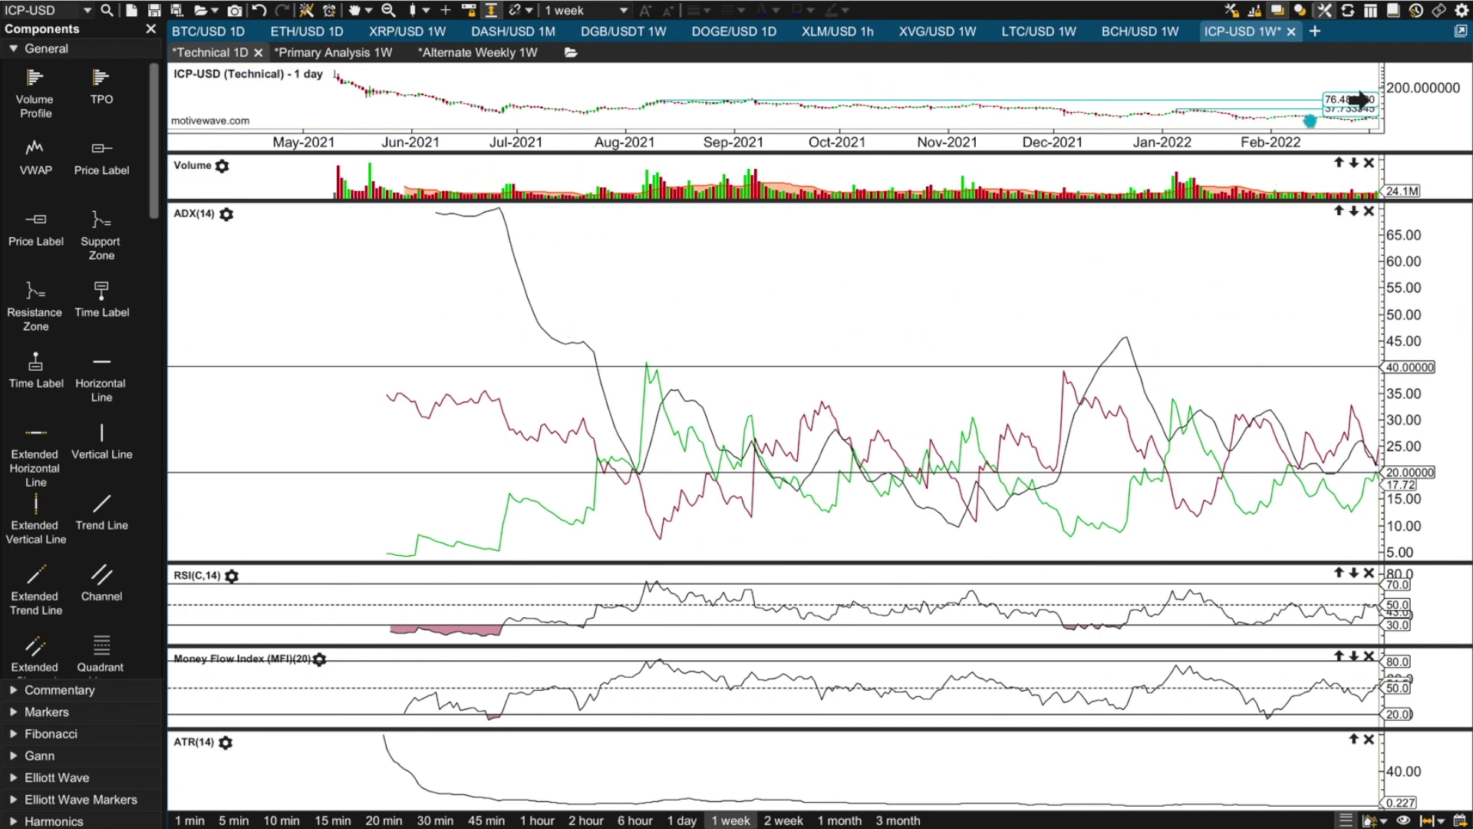
left_click(1051, 180)
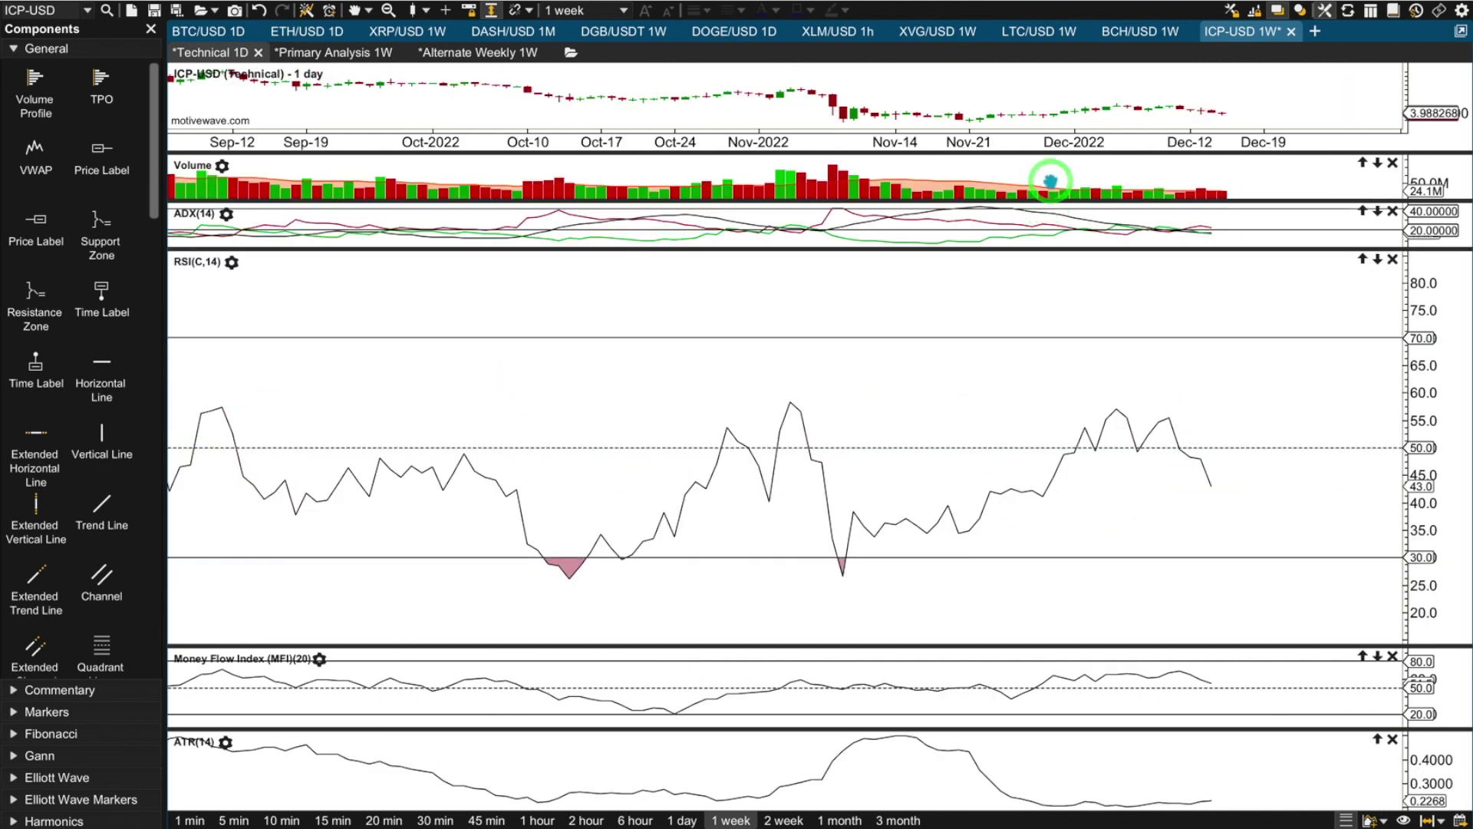
- Zoom out to show RSI across the full daily history
left_click(568, 584)
left_click(843, 569)
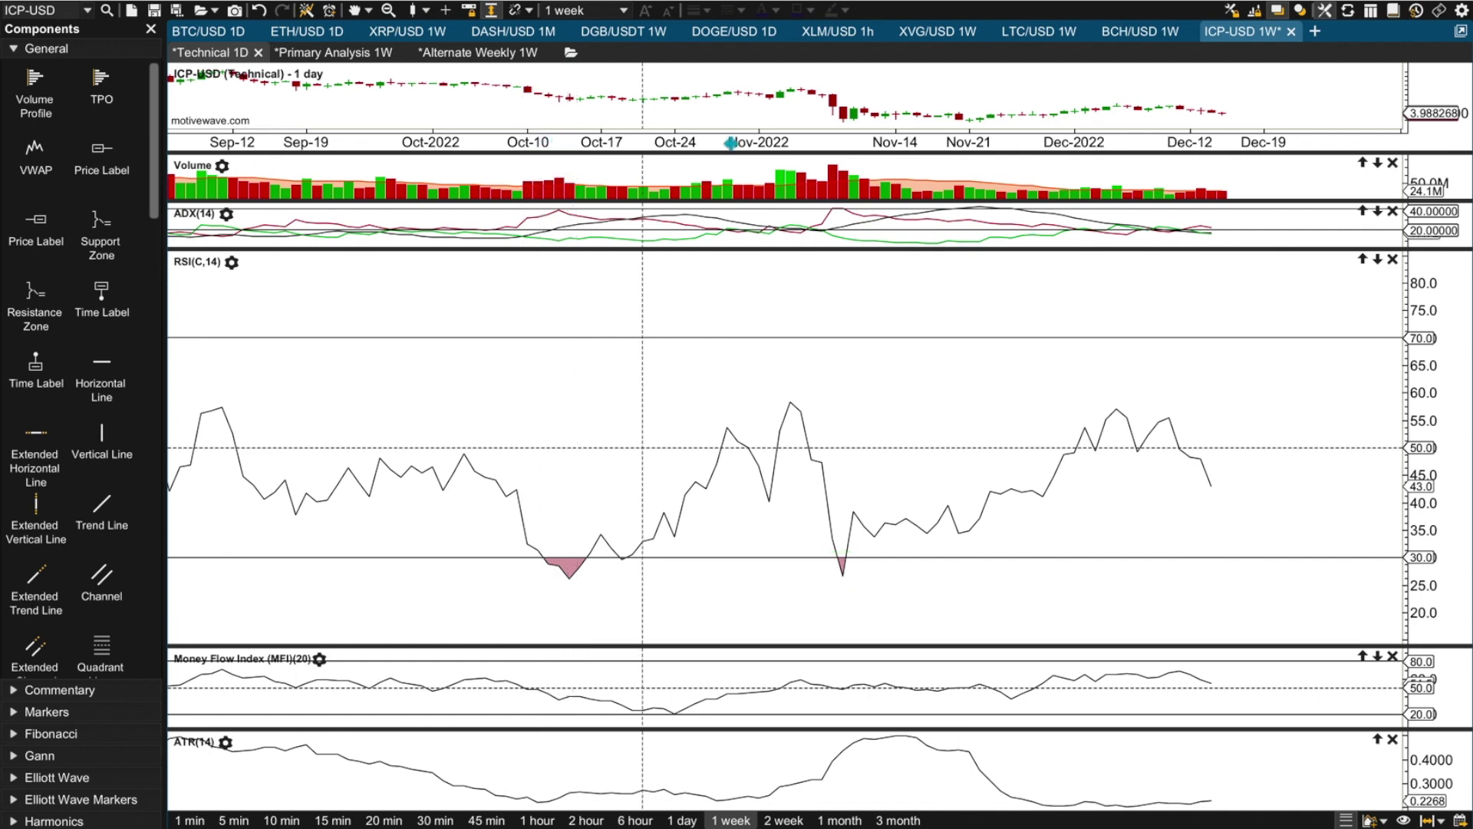
left_click_drag(617, 140, 672, 138)
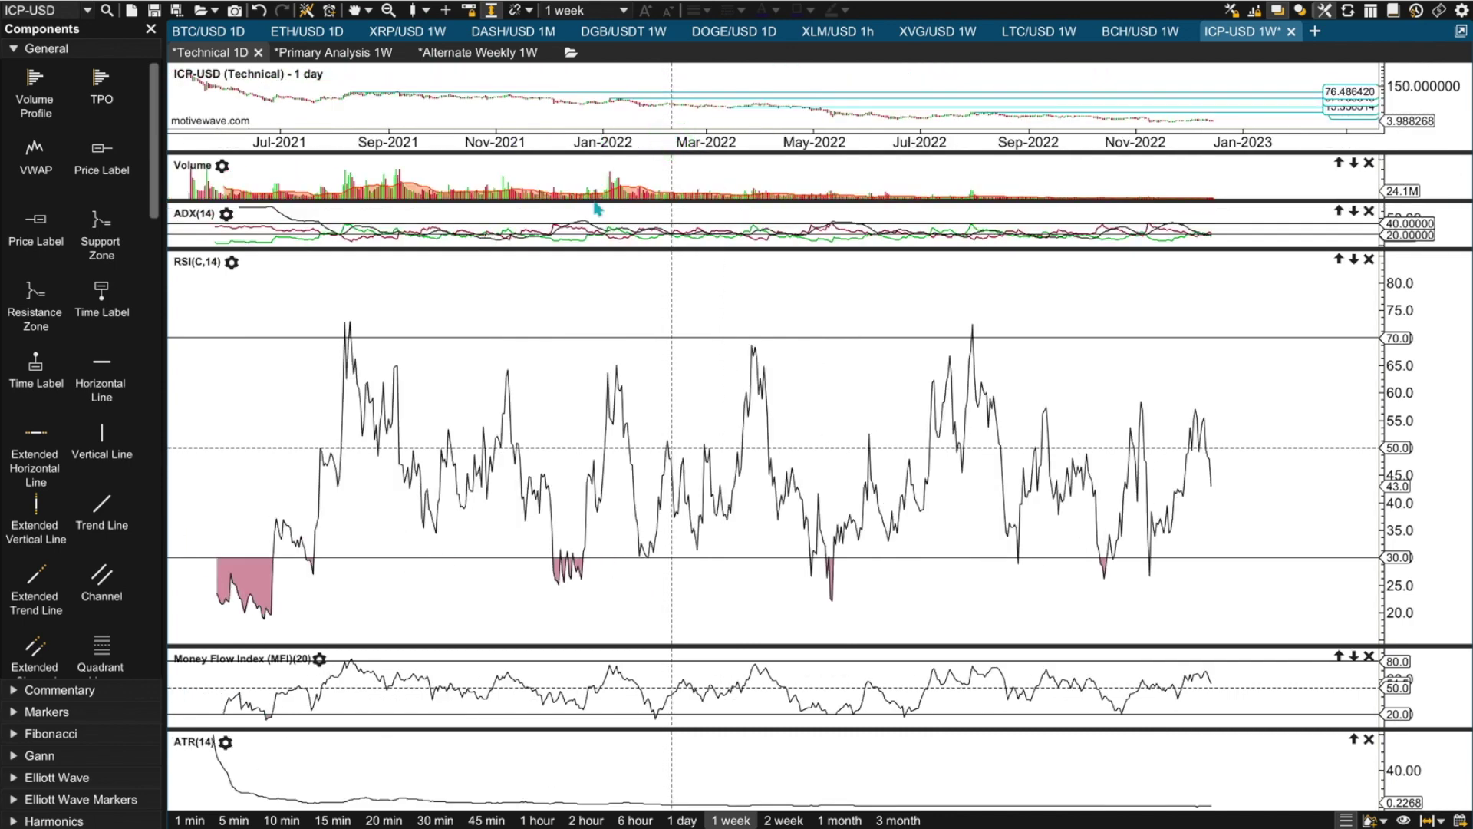
- Zoom back into October–December 2022 and enlarge the Money Flow Index (20) panel over RSI
left_click(273, 626)
left_click(601, 593)
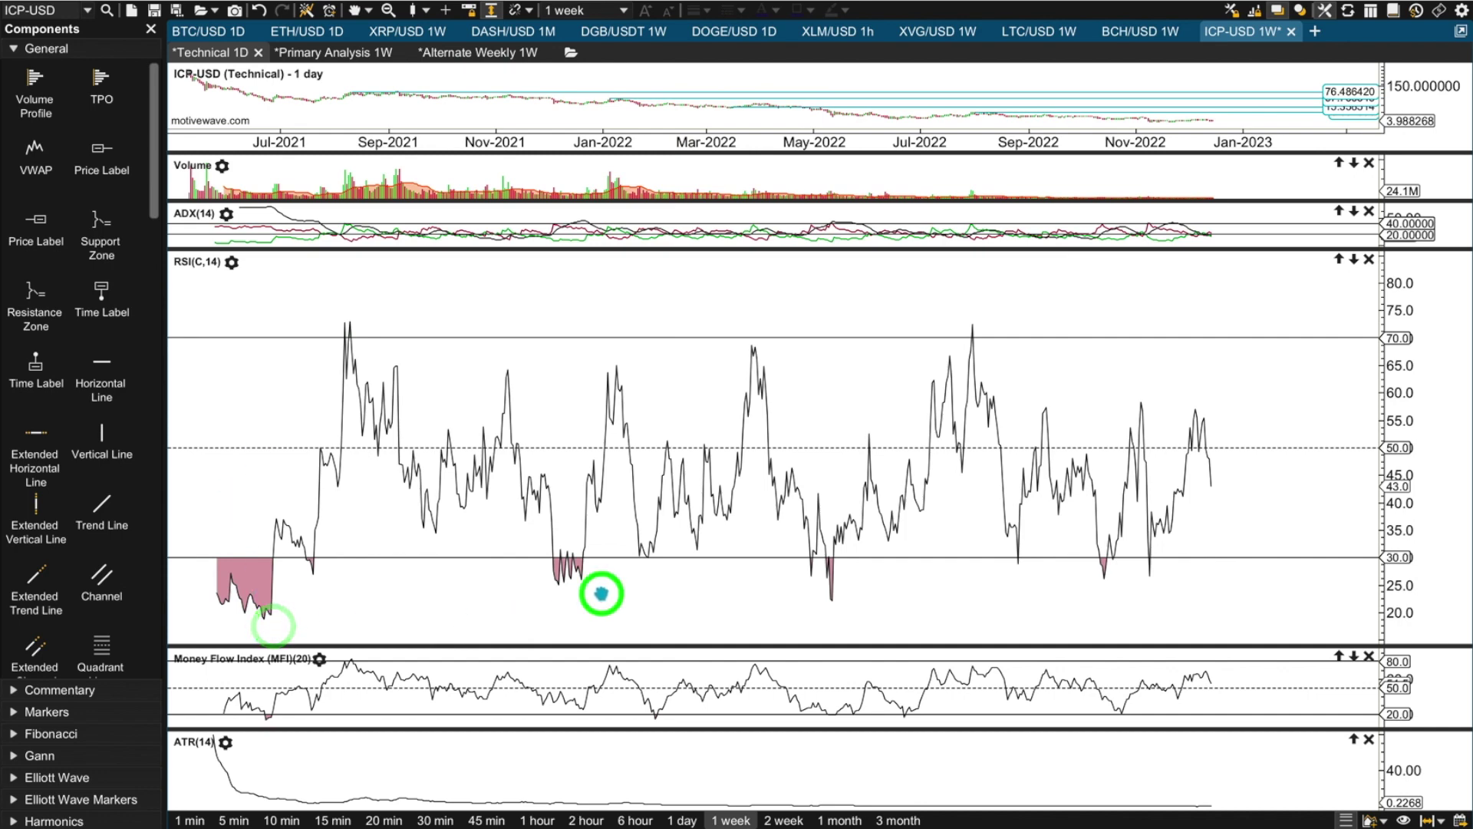
left_click(835, 614)
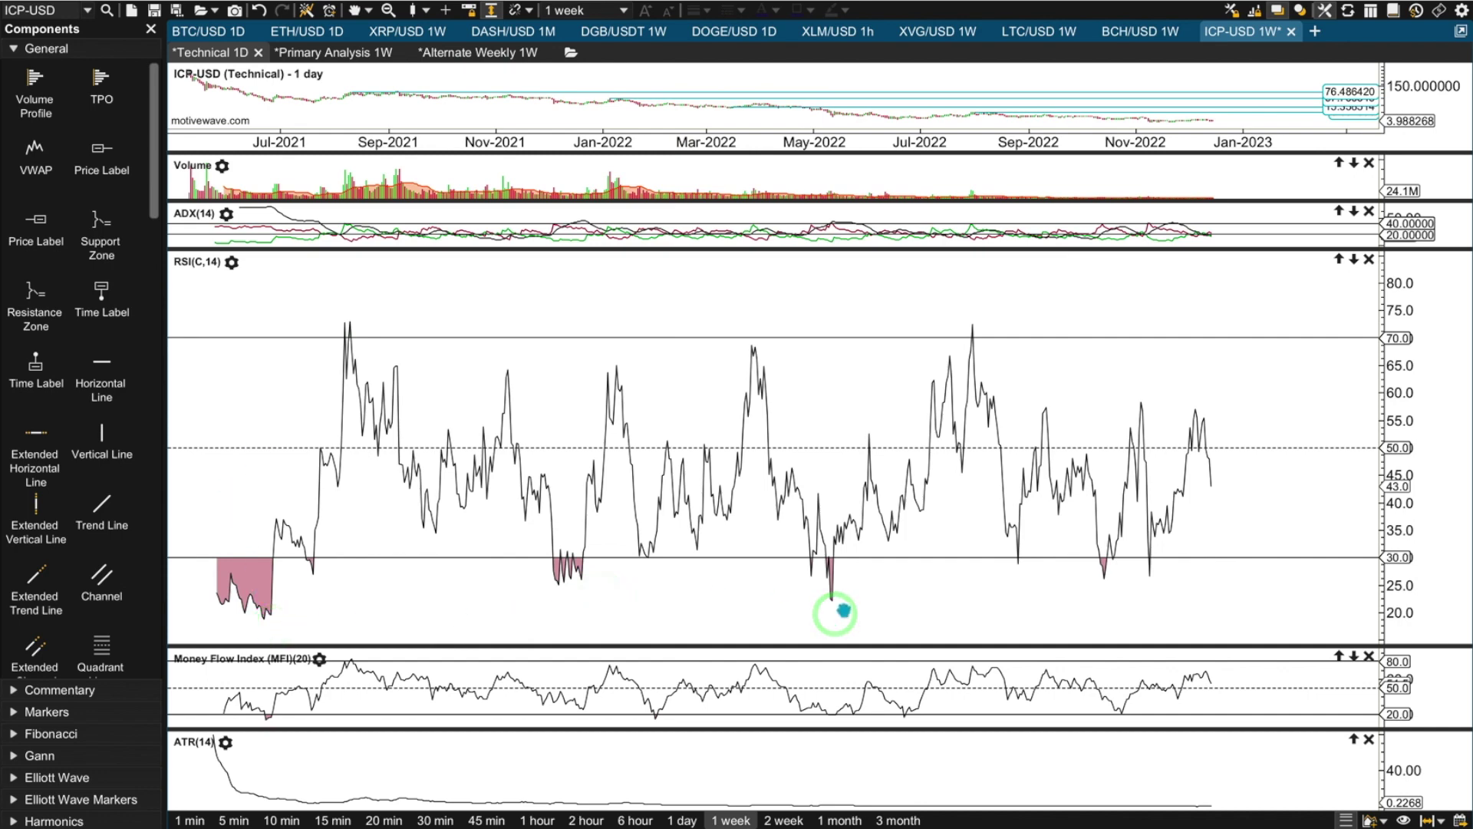
left_click(1013, 565)
left_click(1108, 580)
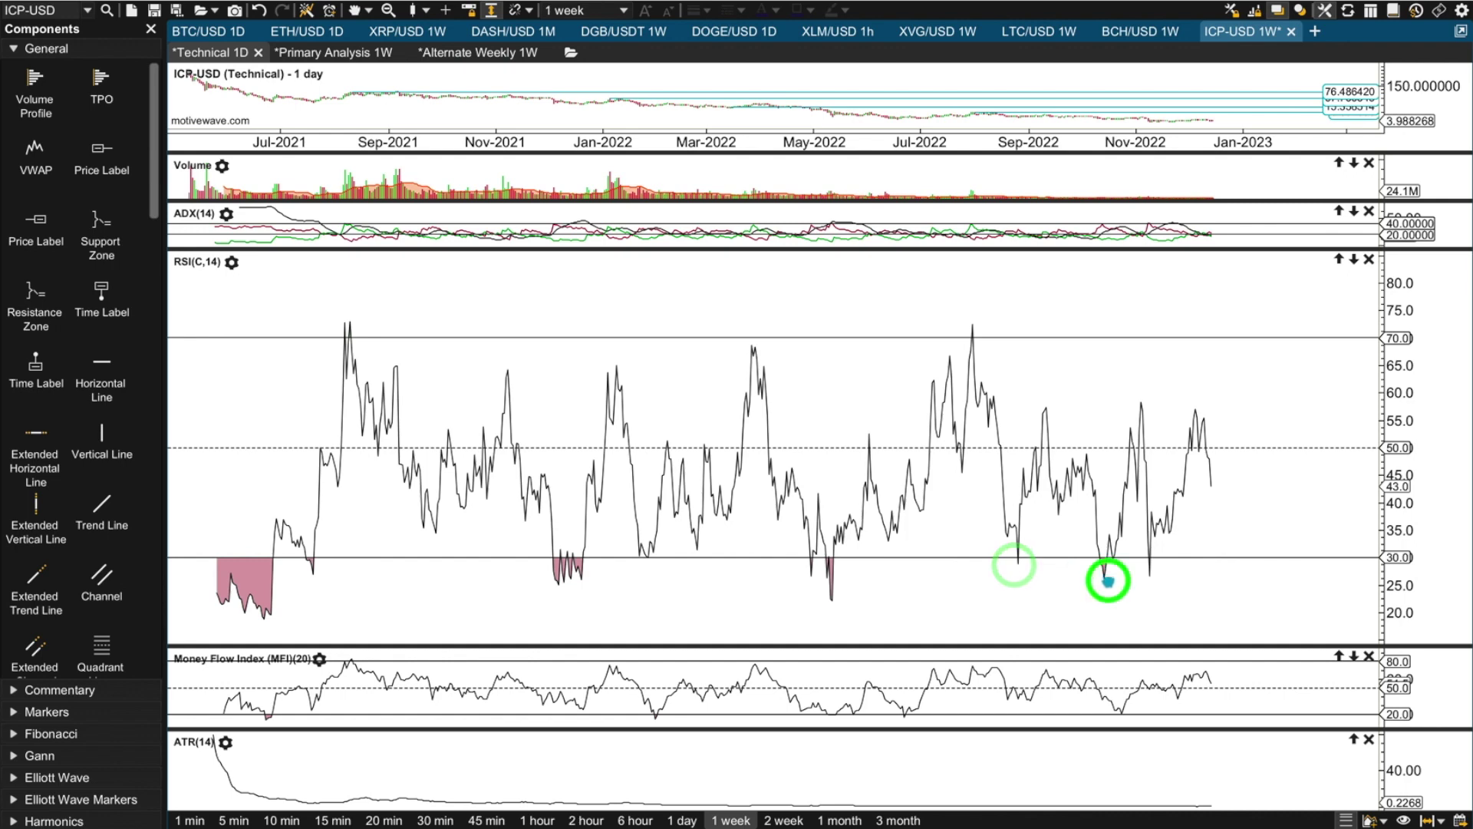
left_click(1211, 491)
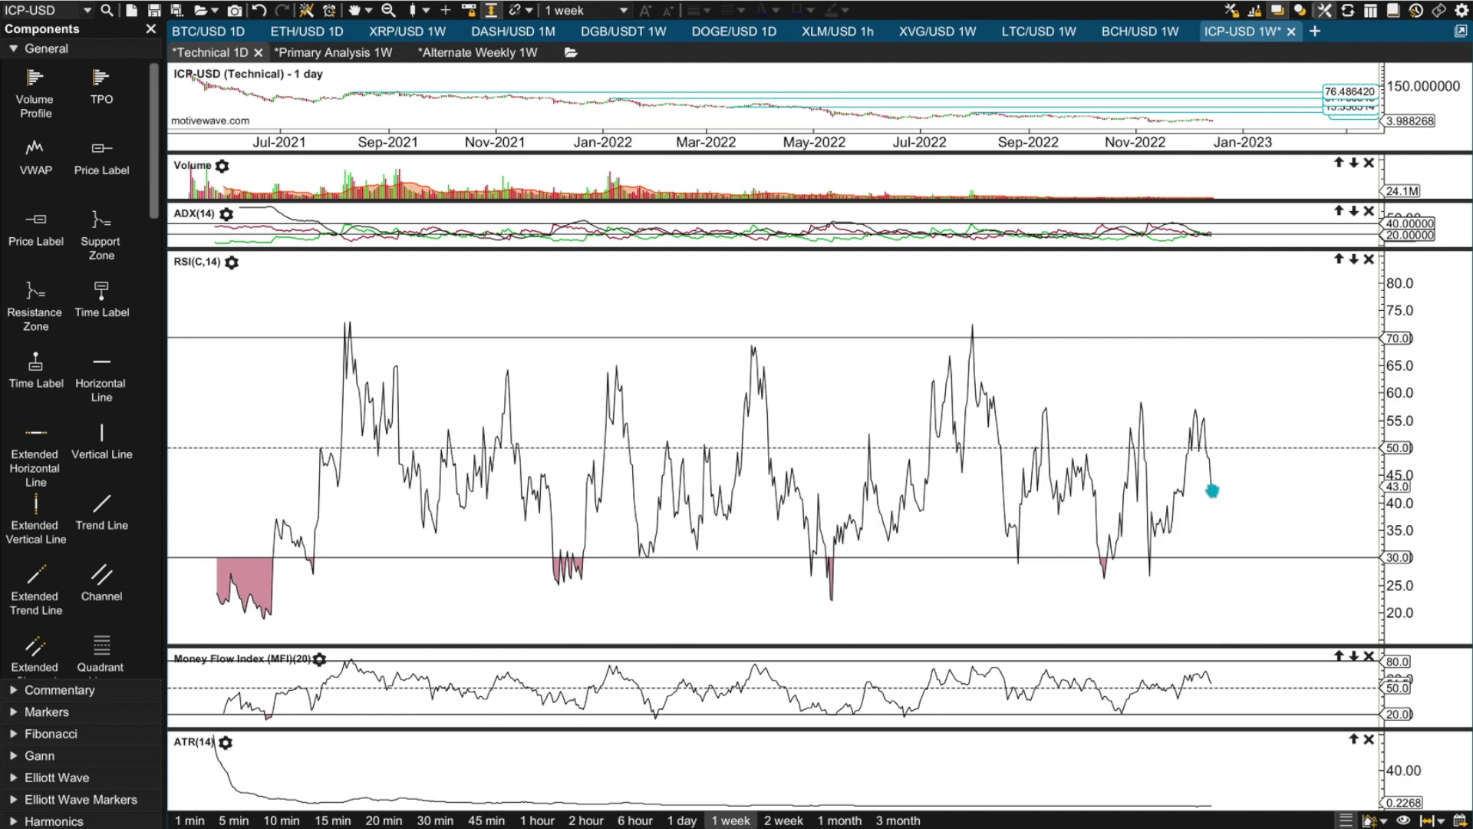
left_click_drag(977, 142, 890, 144)
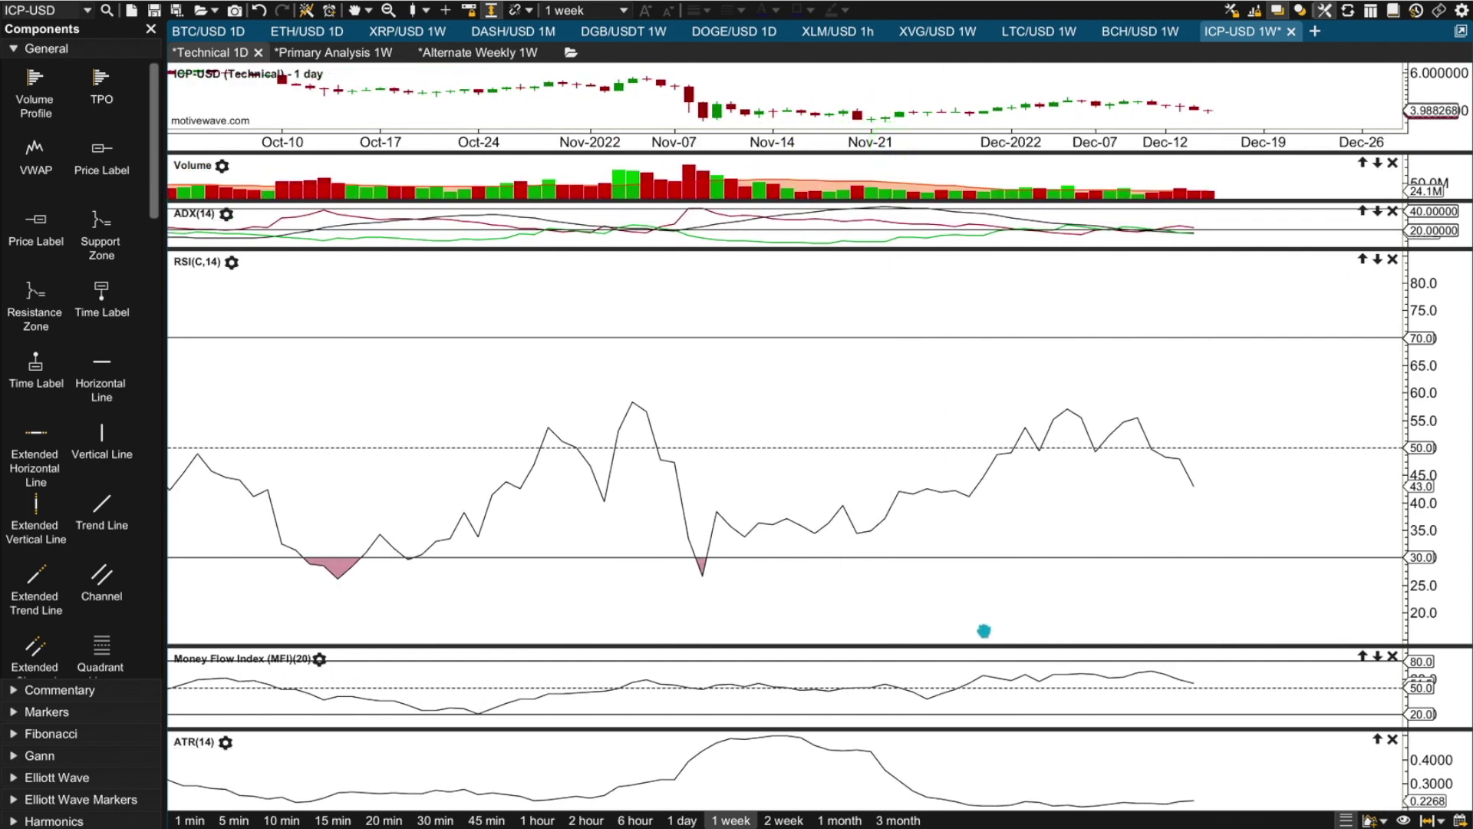
left_click_drag(987, 649, 997, 273)
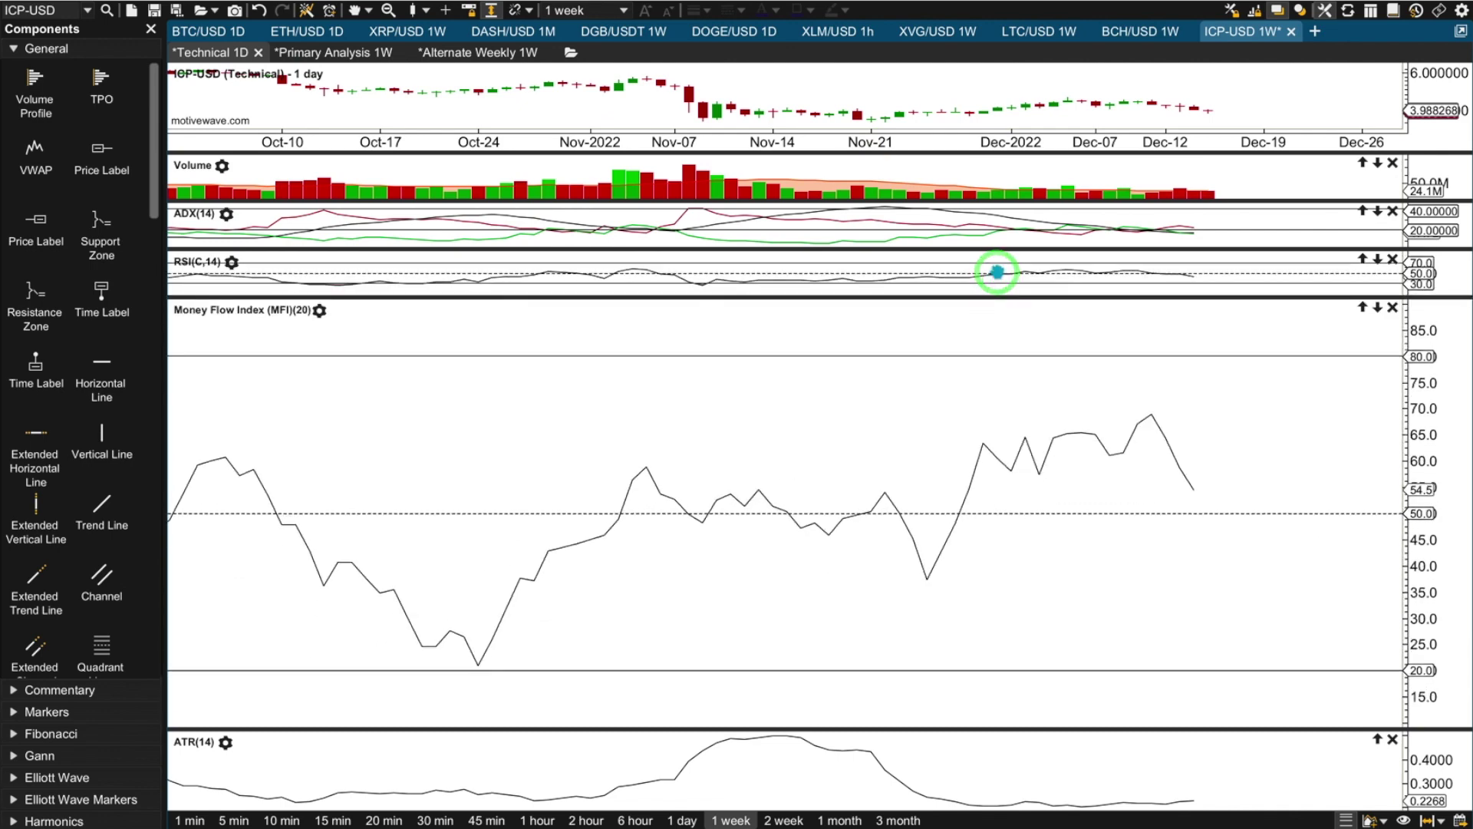
- Zoom the time scale out and enlarge the ATR panel, shrinking MFI
mouse_move(749, 142)
left_mouse_down()
mouse_move(823, 150)
mouse_move(741, 151)
left_mouse_up()
left_click_drag(1040, 729, 1056, 394)
left_click(1087, 793)
left_click(1191, 770)
left_click(1084, 104)
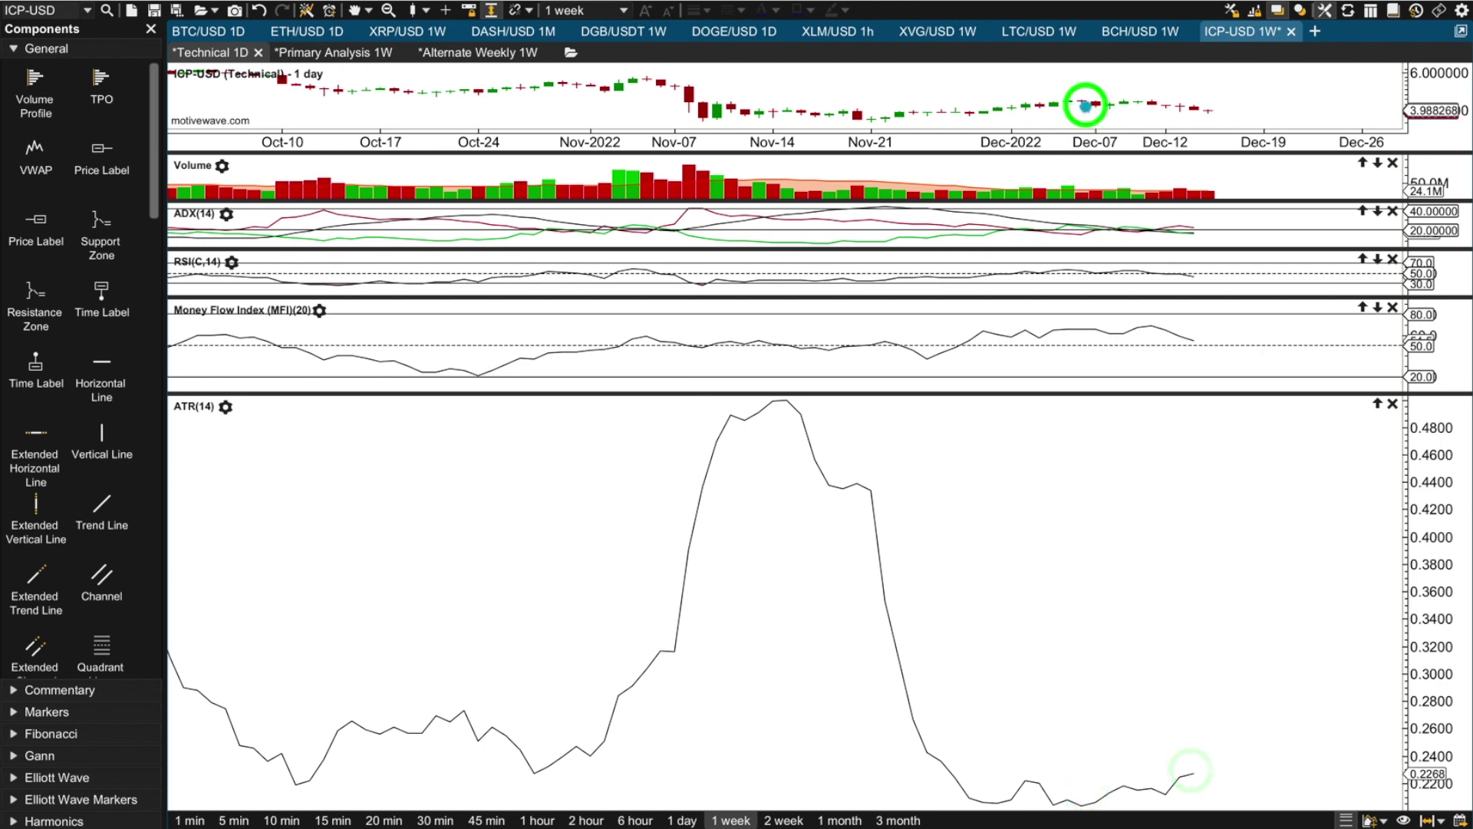
left_click(1158, 108)
left_click(1202, 113)
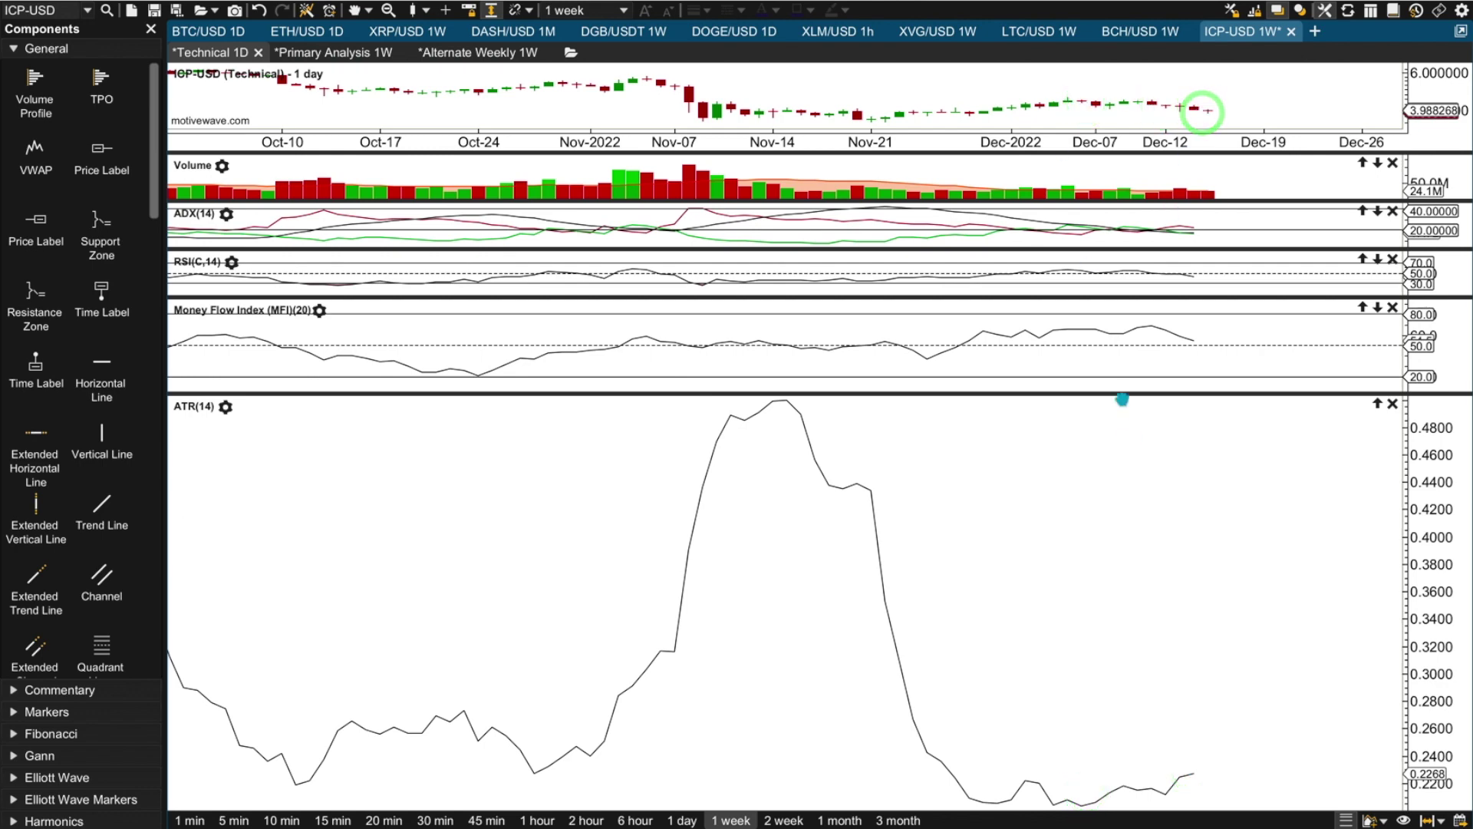
- Shrink the ATR, MFI, RSI, ADX and Volume panels so price candles fill most of the chart
left_click_drag(1117, 397, 1124, 817)
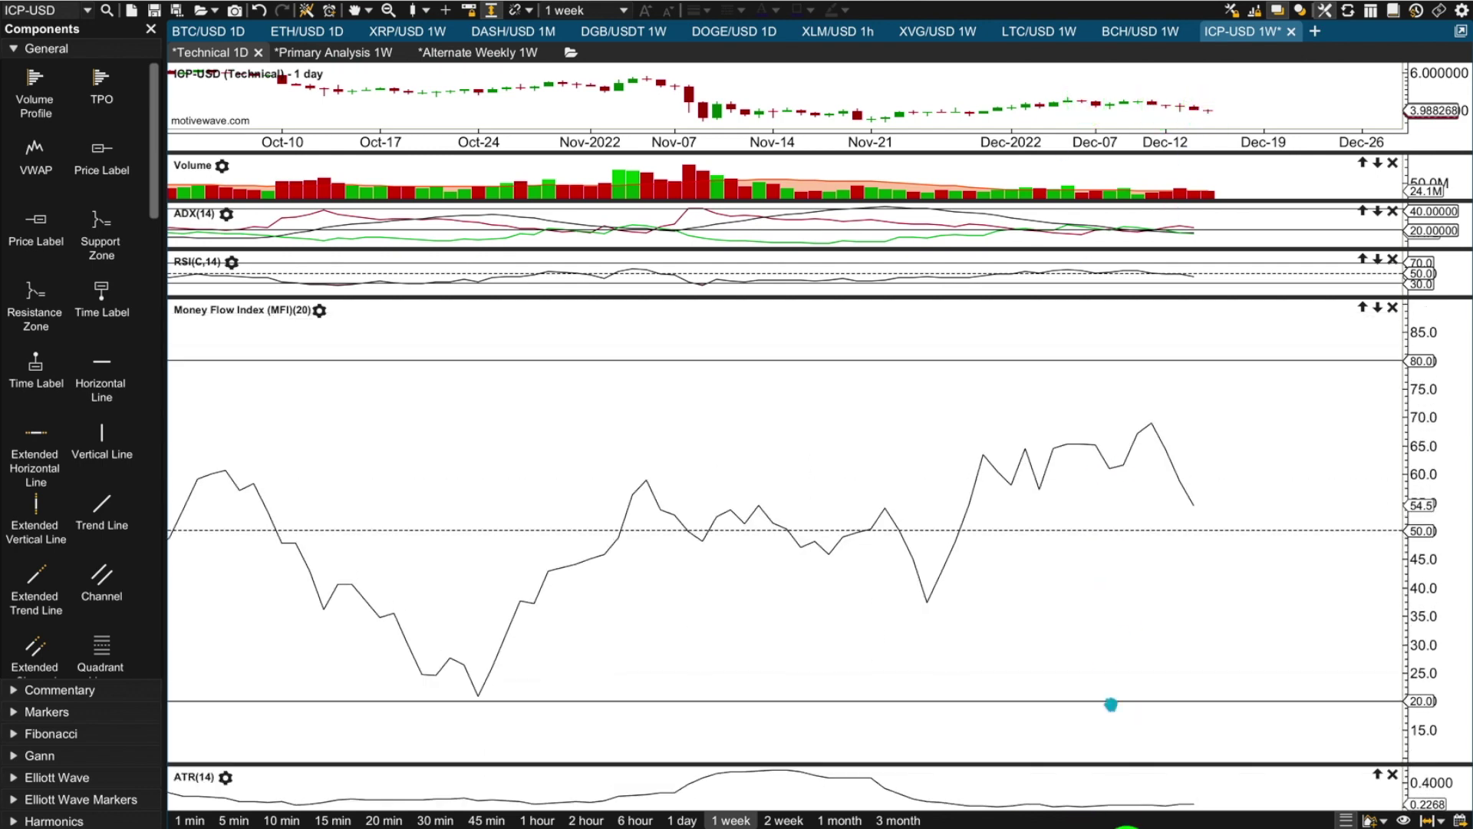
left_click_drag(1089, 299, 1099, 767)
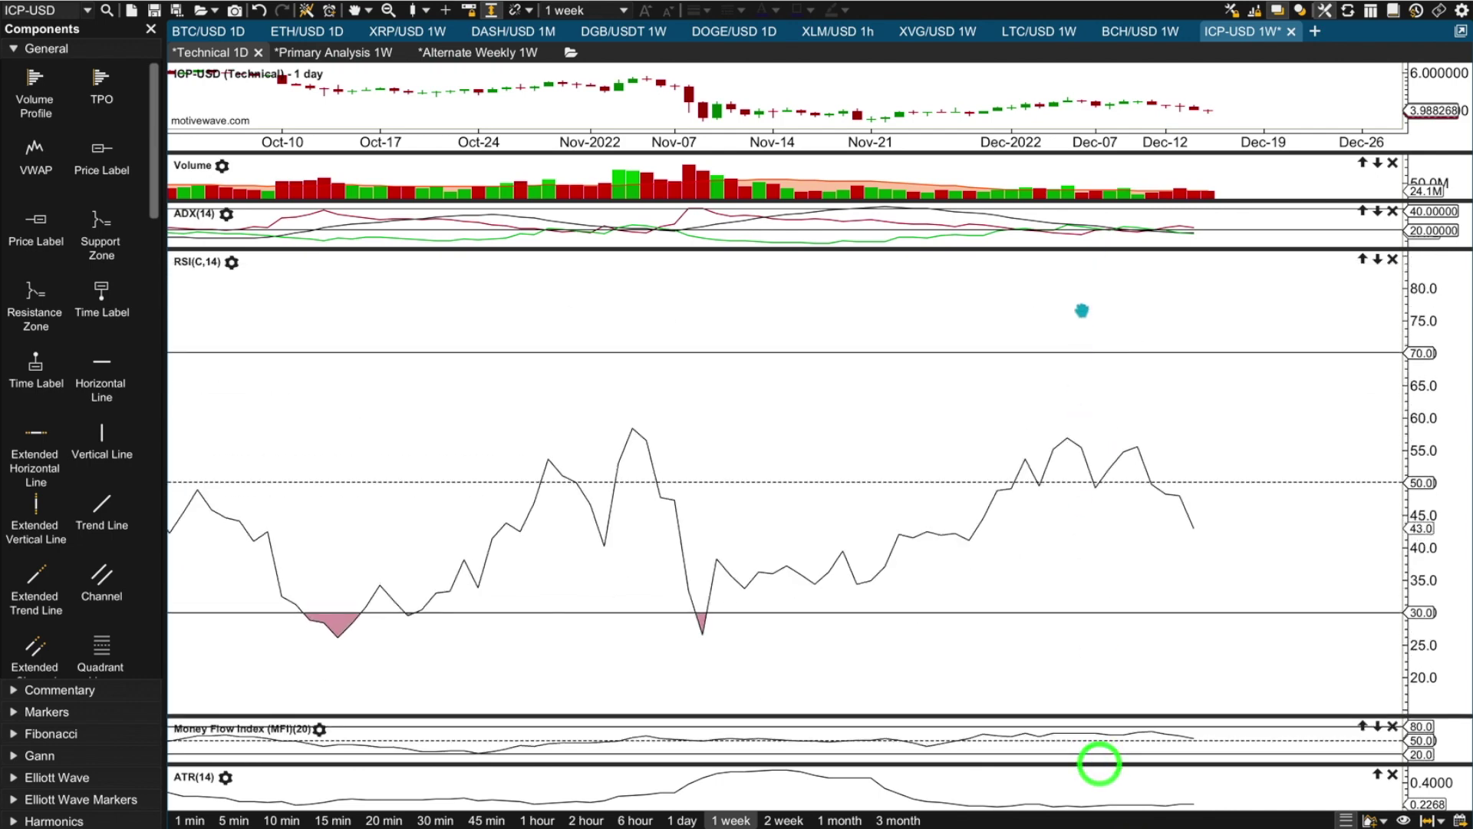
left_click(1086, 249)
left_click_drag(1086, 249, 1088, 759)
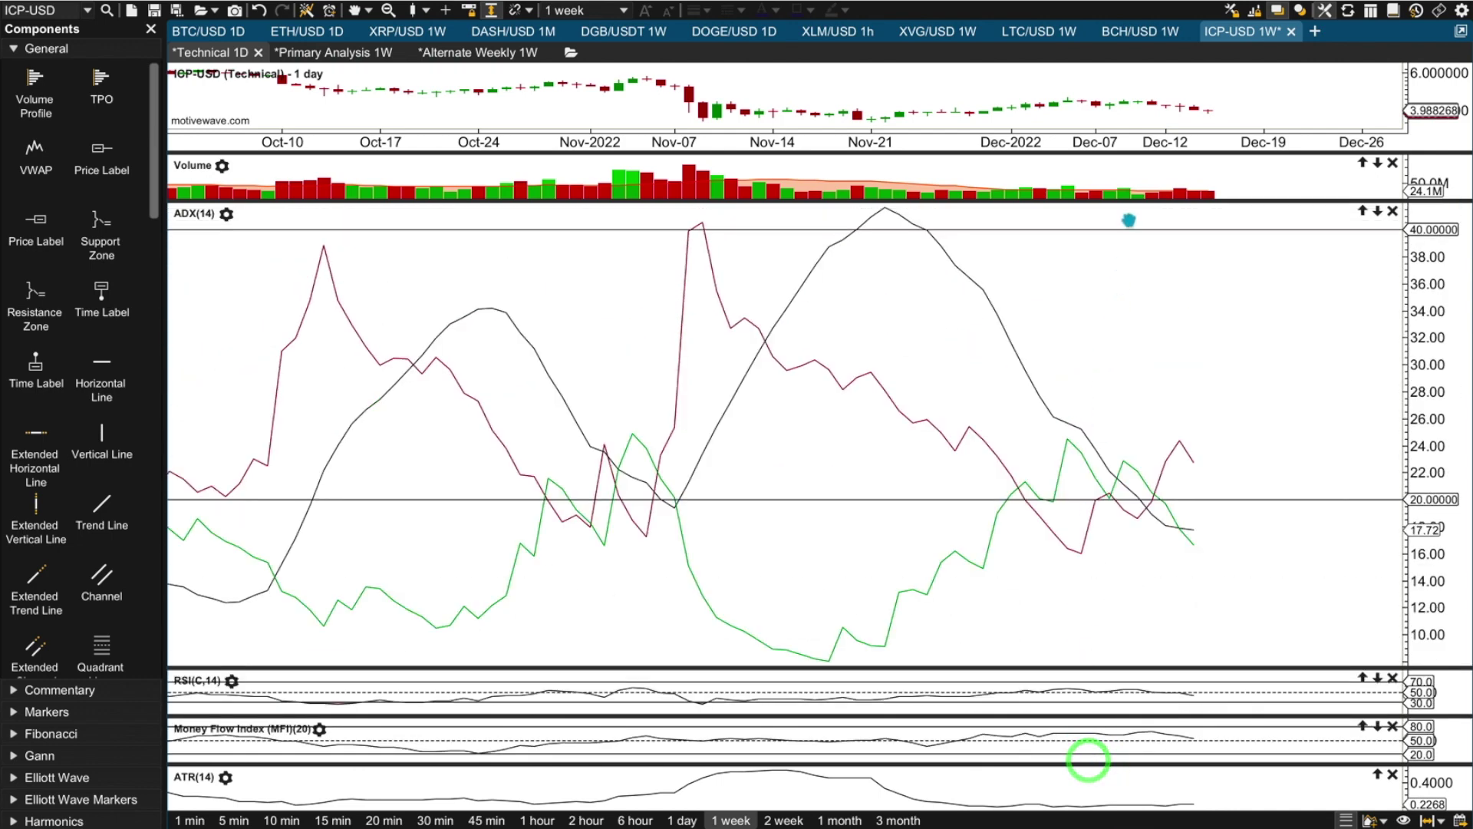
left_click(1128, 275)
left_click_drag(1127, 275, 1086, 678)
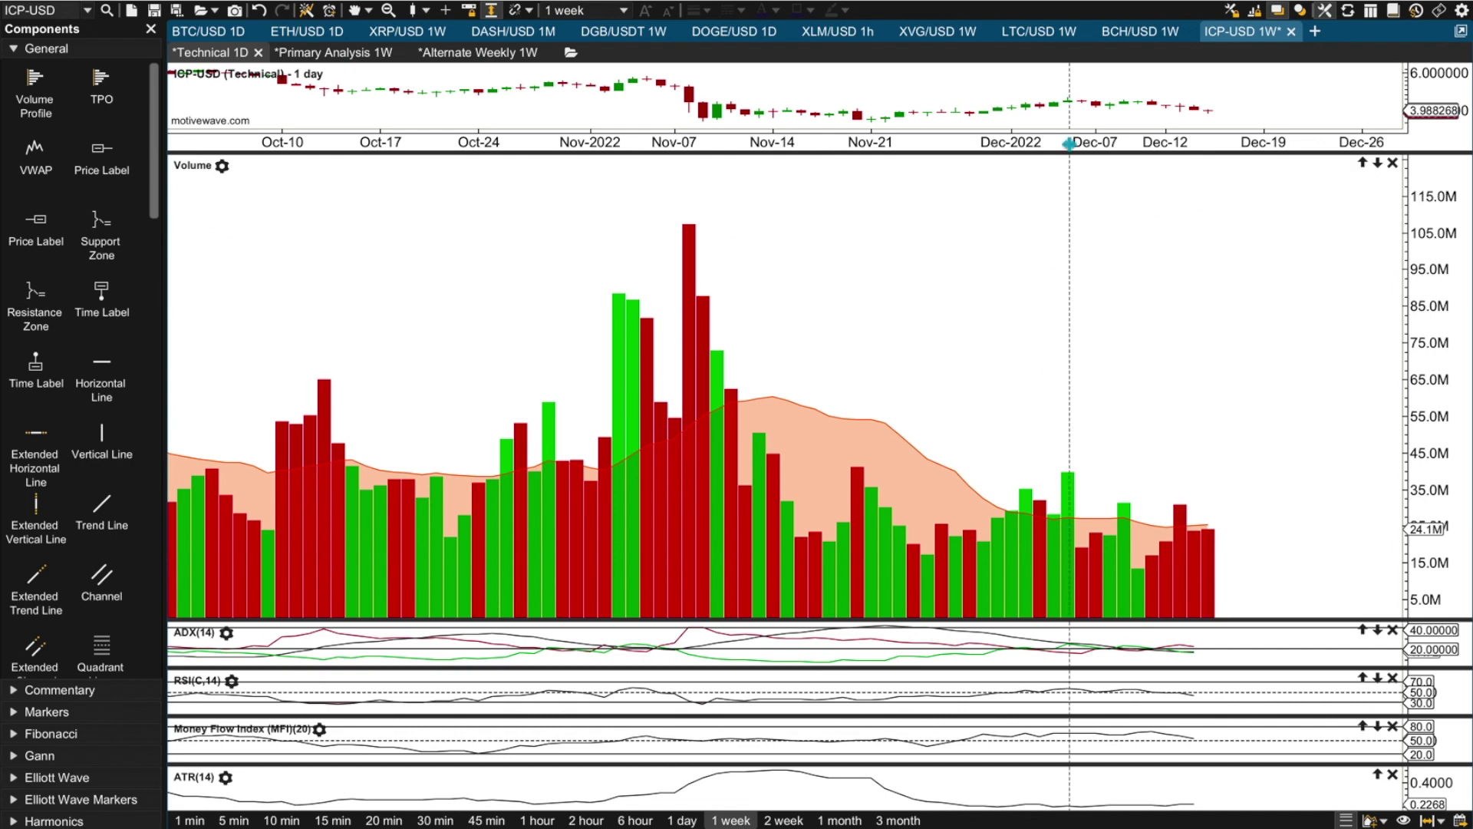
left_click_drag(1069, 147, 1069, 572)
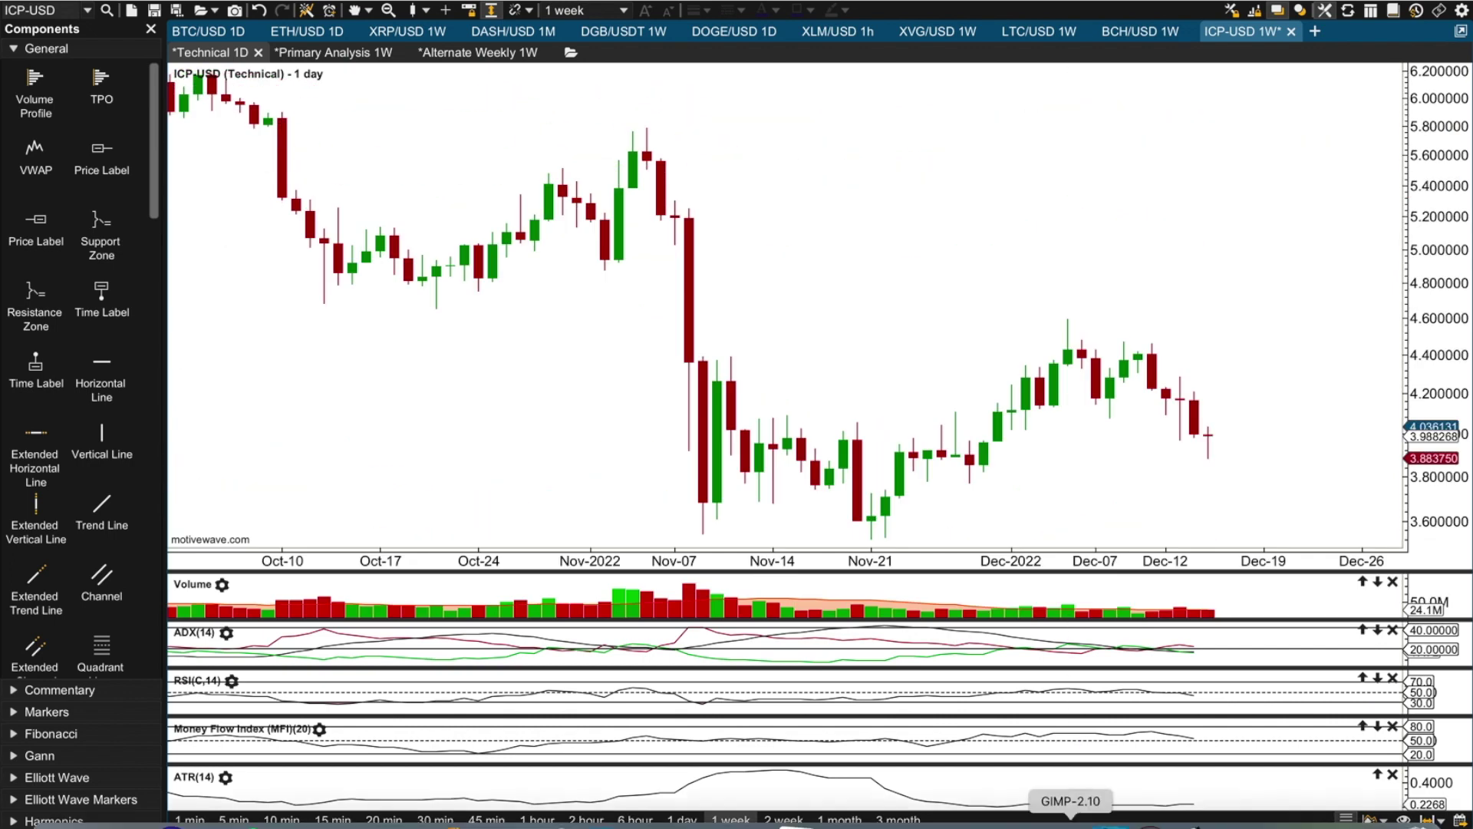